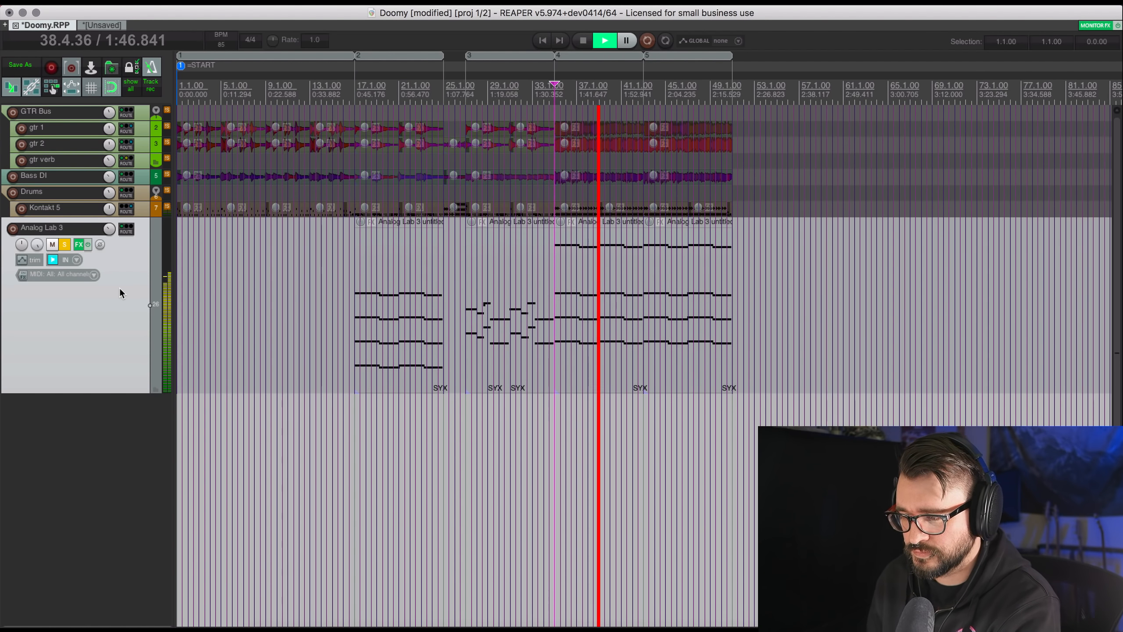
# Step: Unsolo the Analog Lab 3 track and listen to the full mix from measure 35
pyautogui.press('space')
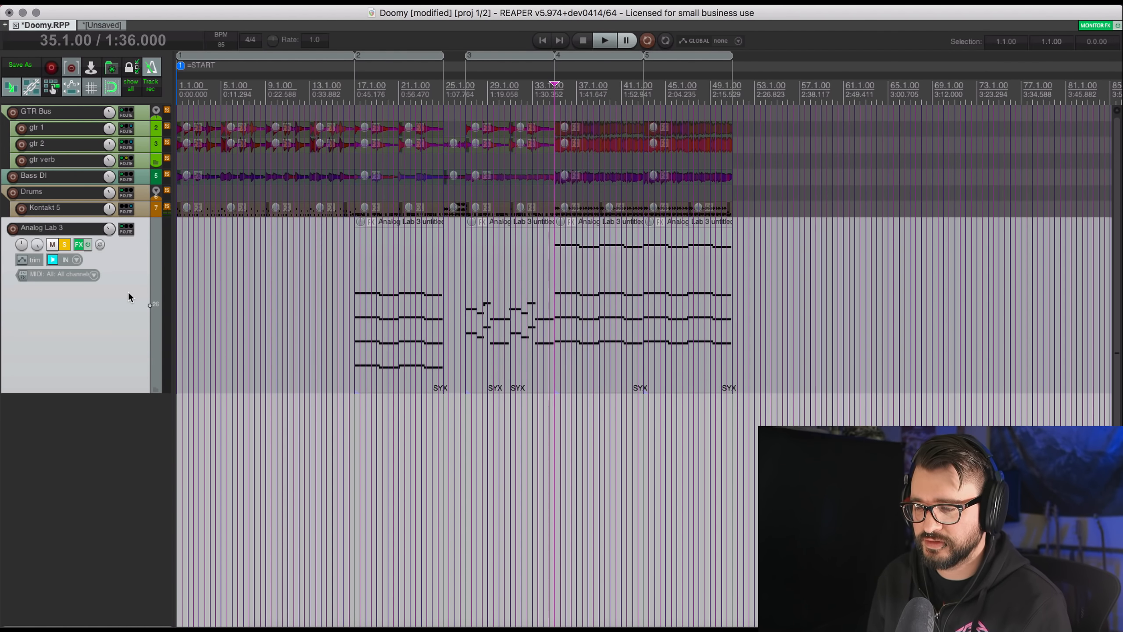
pyautogui.click(64, 245)
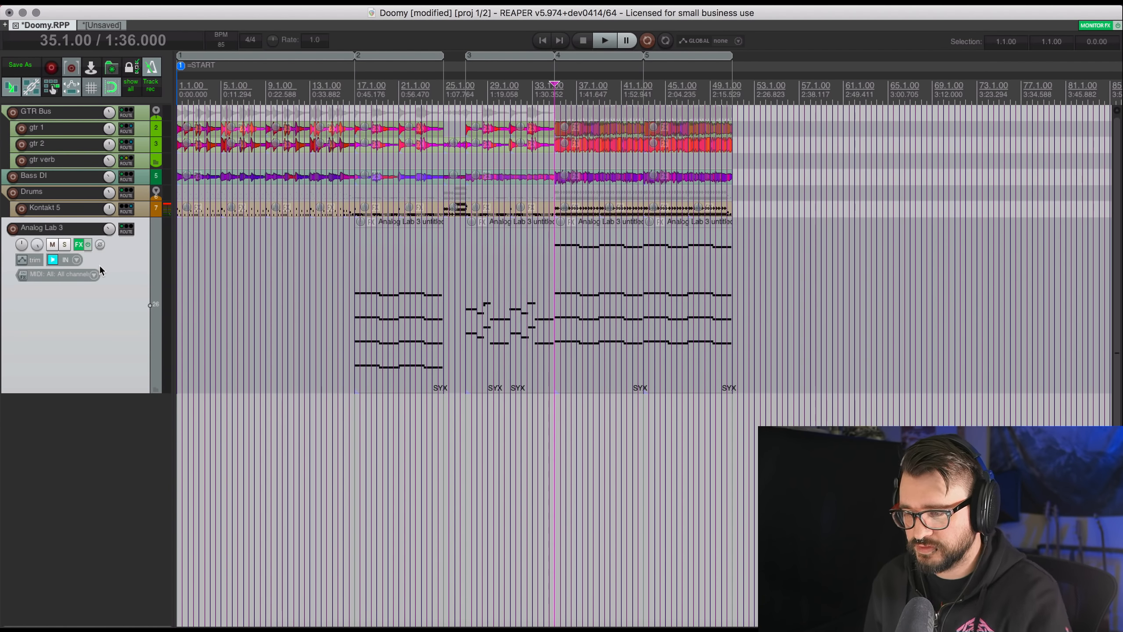
pyautogui.press('space')
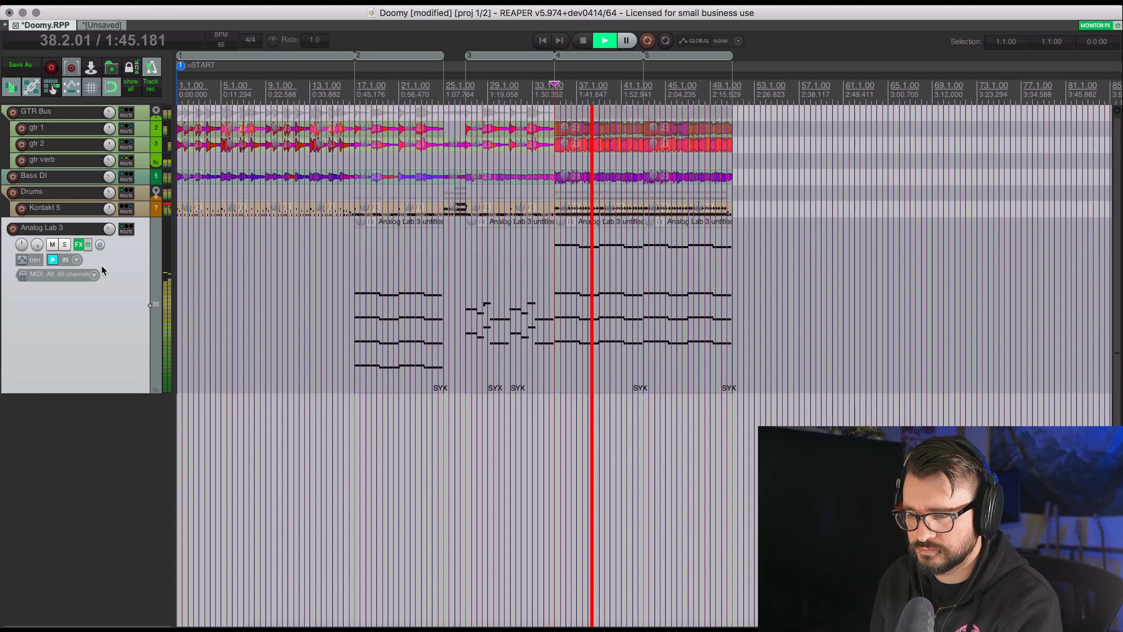
pyautogui.press('space')
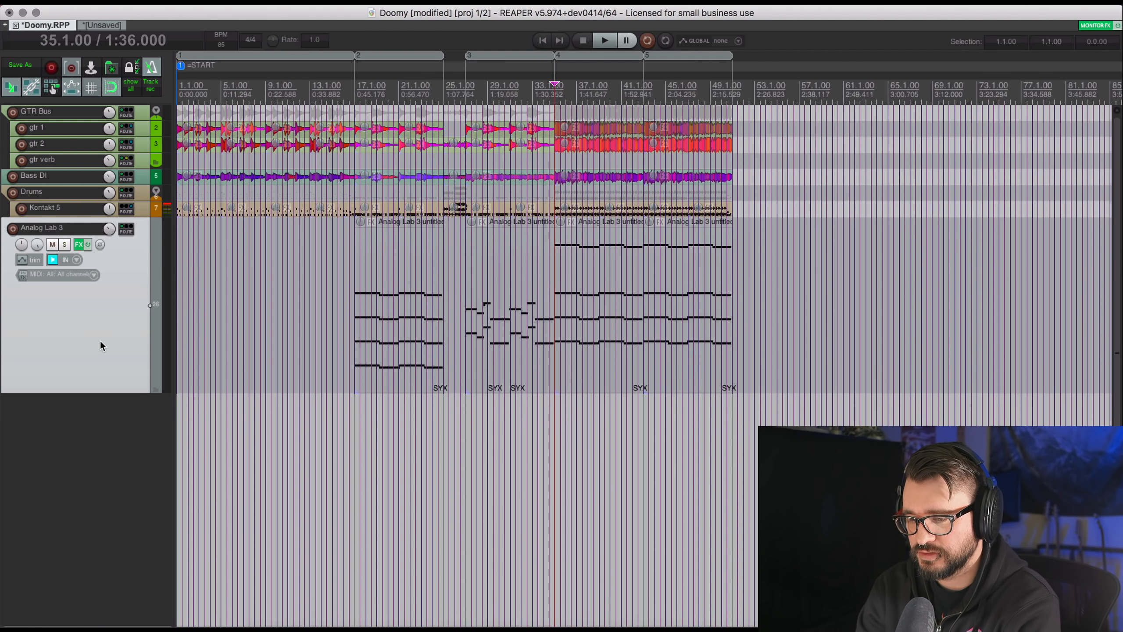
# Step: Show the Analog Lab 3 track's pan envelope and draw an automation item on it from measure 35 to 43
pyautogui.press('p')
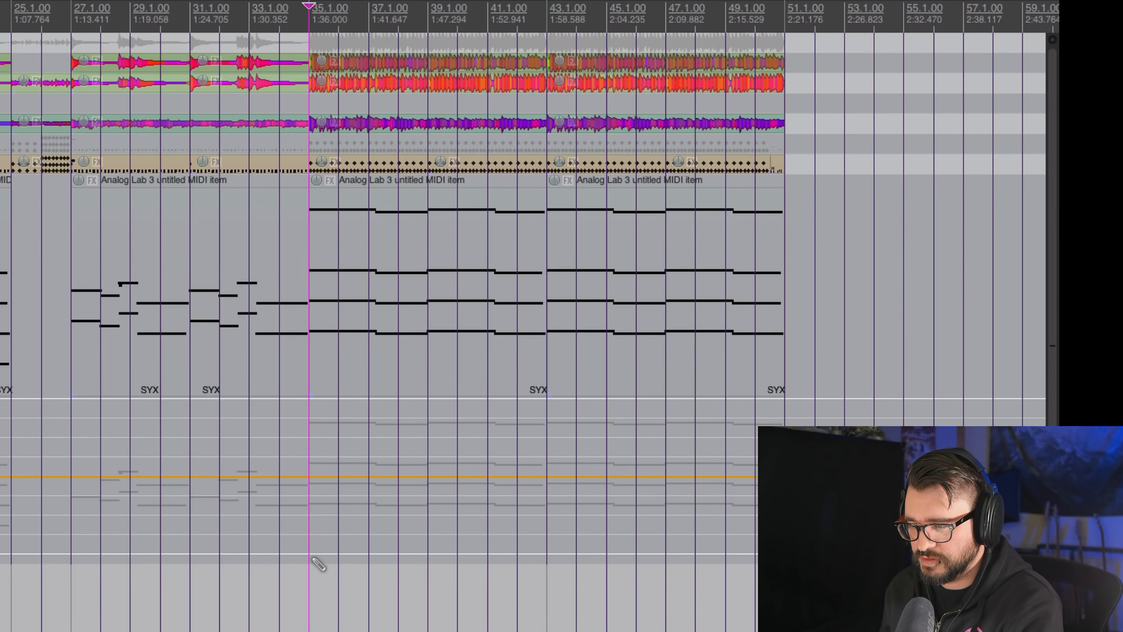
pyautogui.moveTo(319, 564)
pyautogui.mouseDown()
pyautogui.moveTo(592, 564)
pyautogui.moveTo(555, 561)
pyautogui.mouseUp()
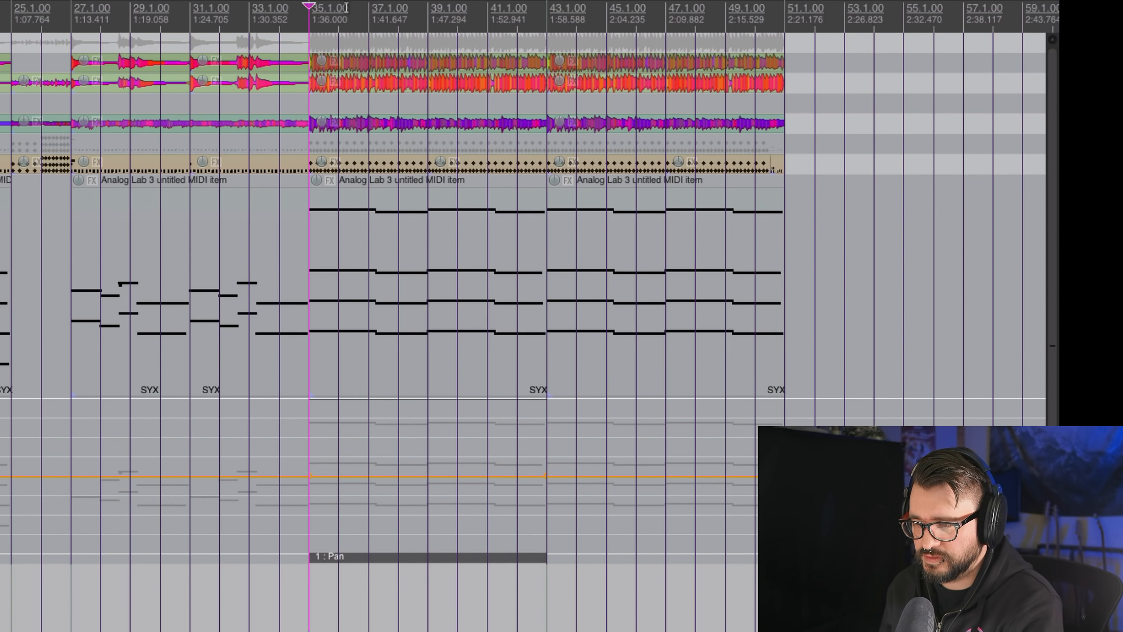
pyautogui.doubleClick(370, 9)
pyautogui.press('Escape')
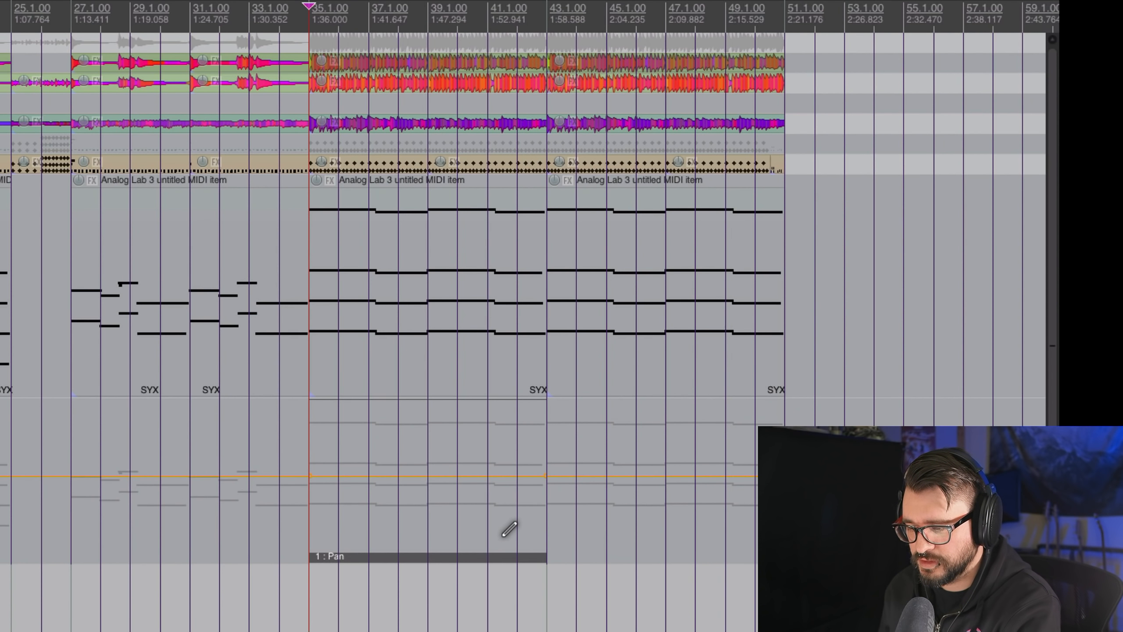
pyautogui.click(430, 557)
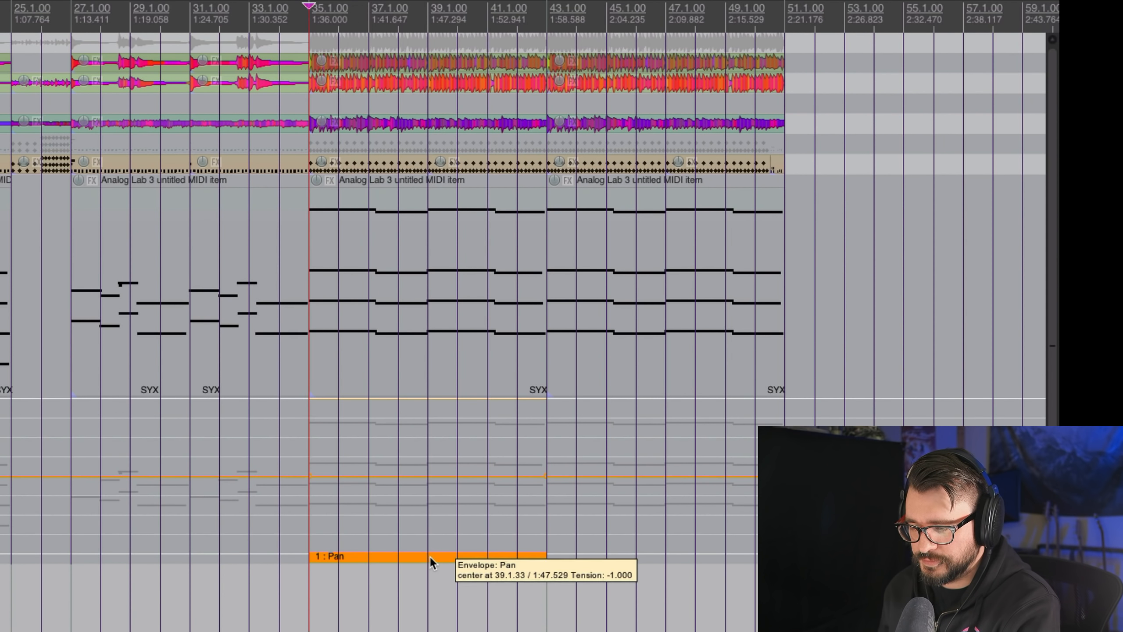
# Step: Insert a second pan automation item over a time selection from measure 43 to 51, and delete it again
pyautogui.doubleClick(635, 9)
pyautogui.rightClick(633, 560)
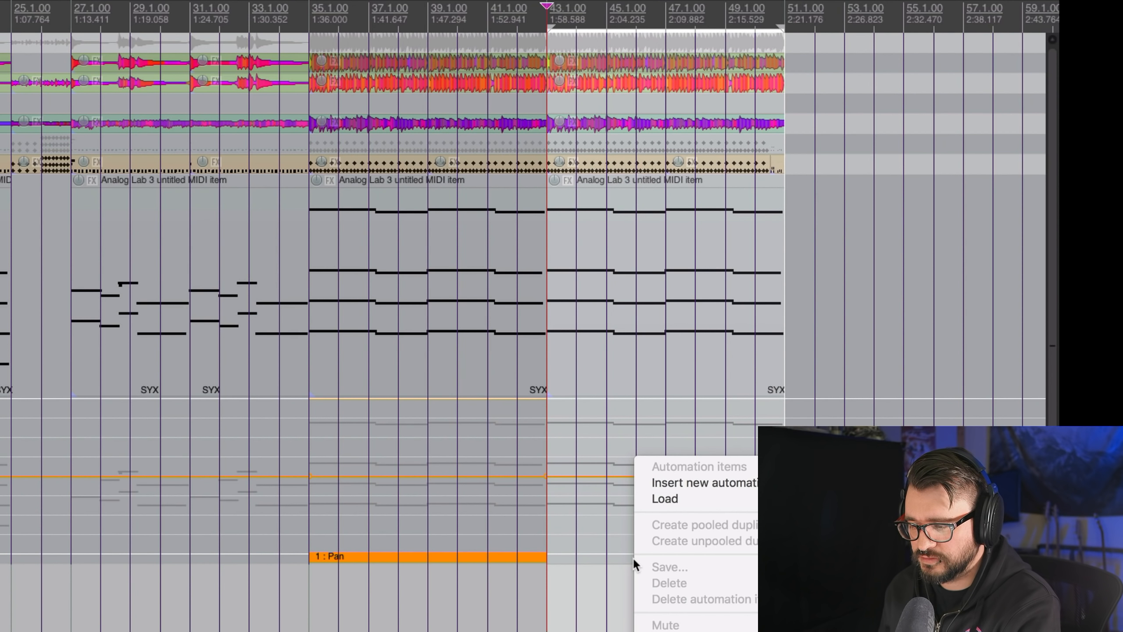
pyautogui.click(705, 482)
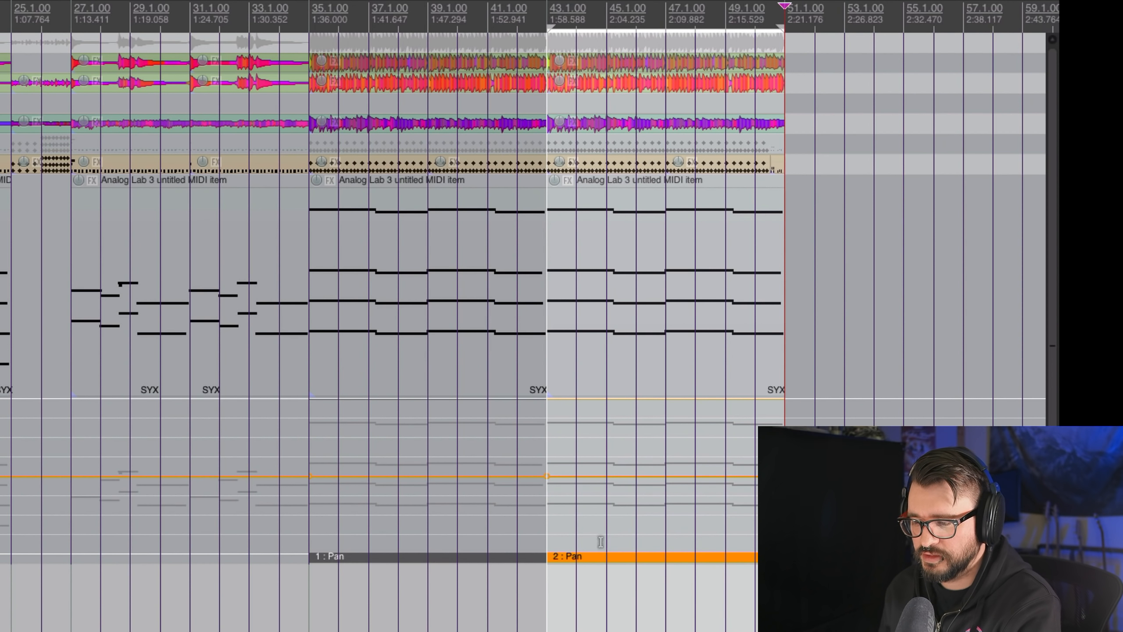
pyautogui.click(628, 619)
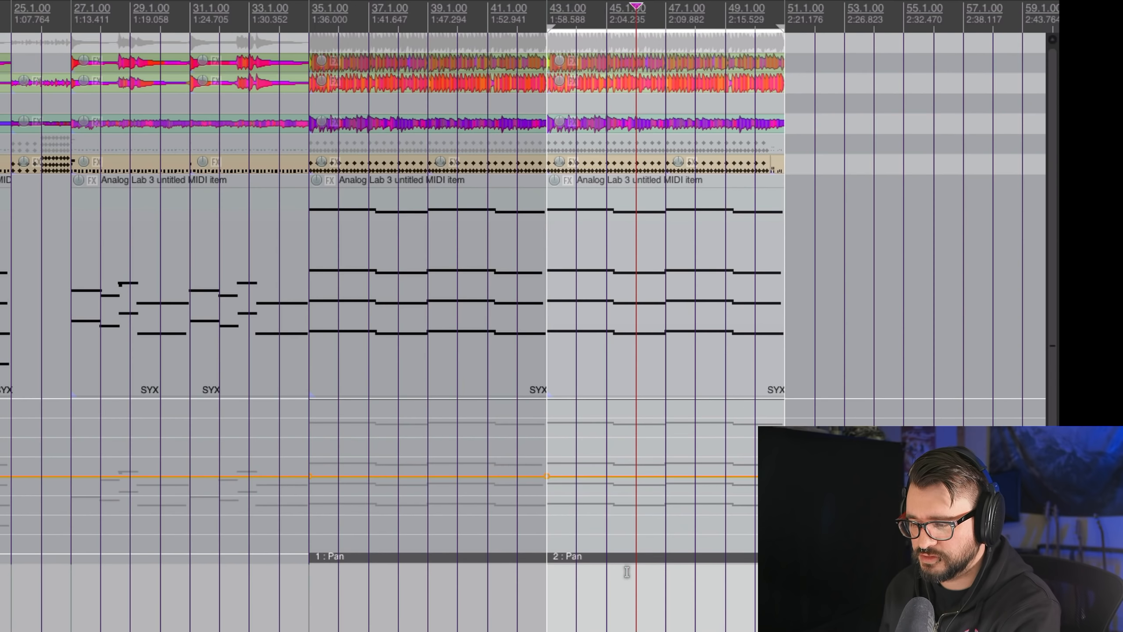
pyautogui.press('Delete')
pyautogui.press('Escape')
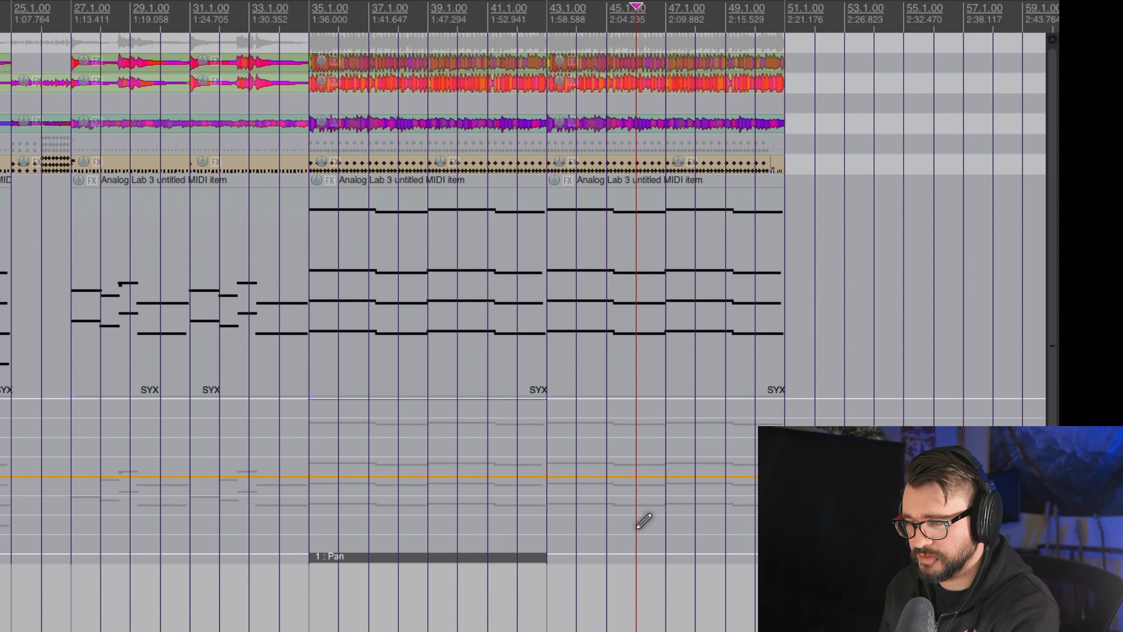
pyautogui.rightClick(612, 556)
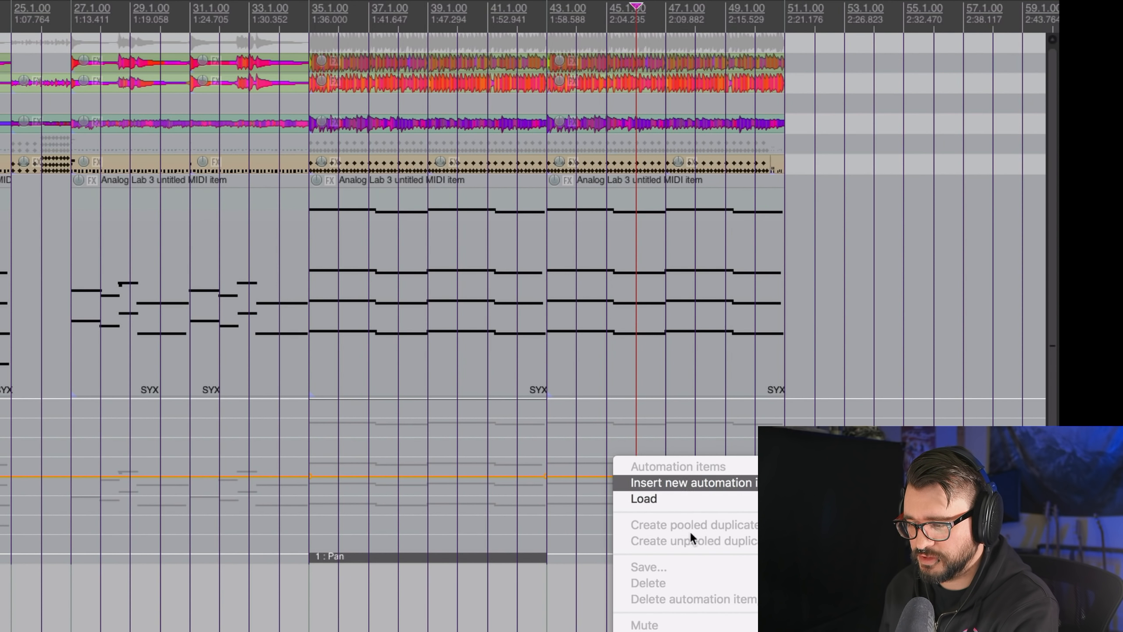
pyautogui.click(690, 482)
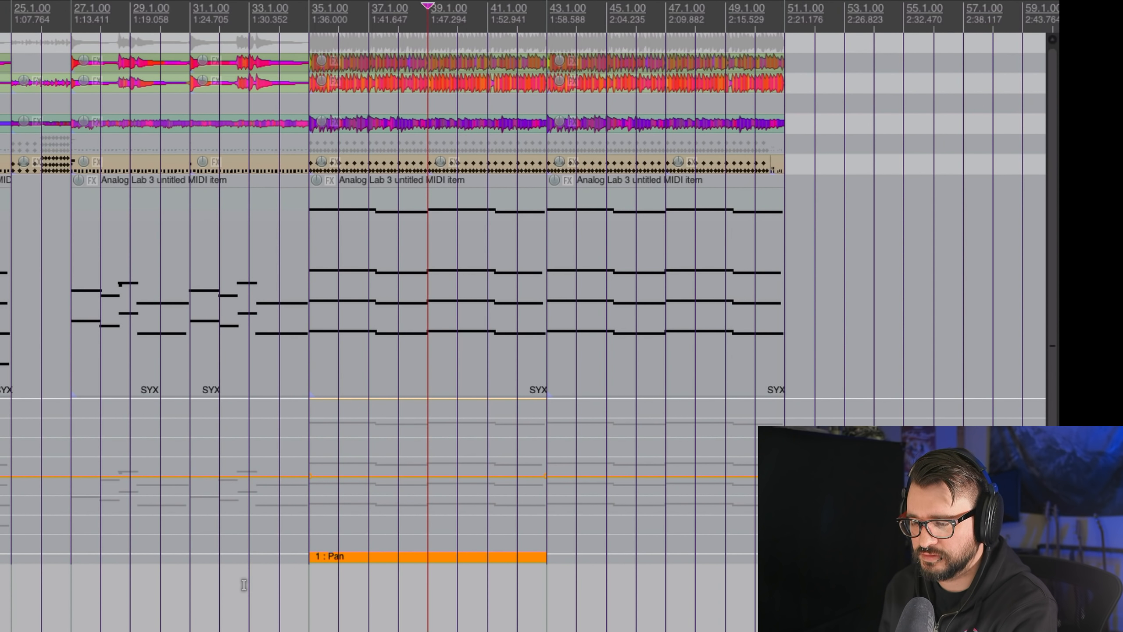
# Step: Open the properties of the pan automation item at measure 35 and set its LFO shape to Triangle
pyautogui.click(354, 558)
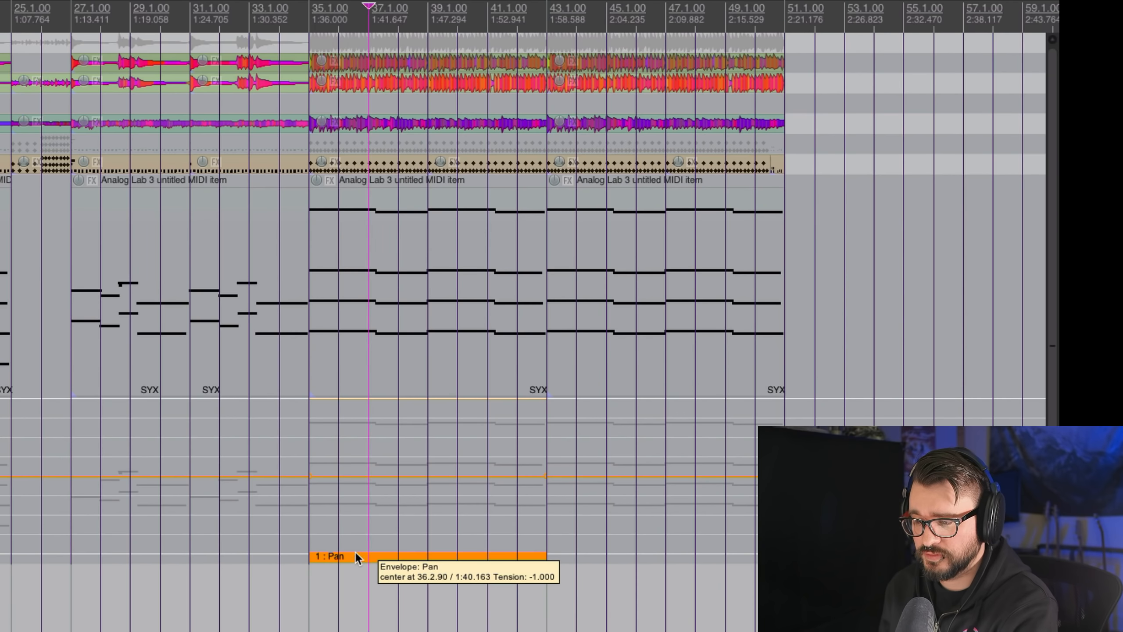
pyautogui.doubleClick(379, 555)
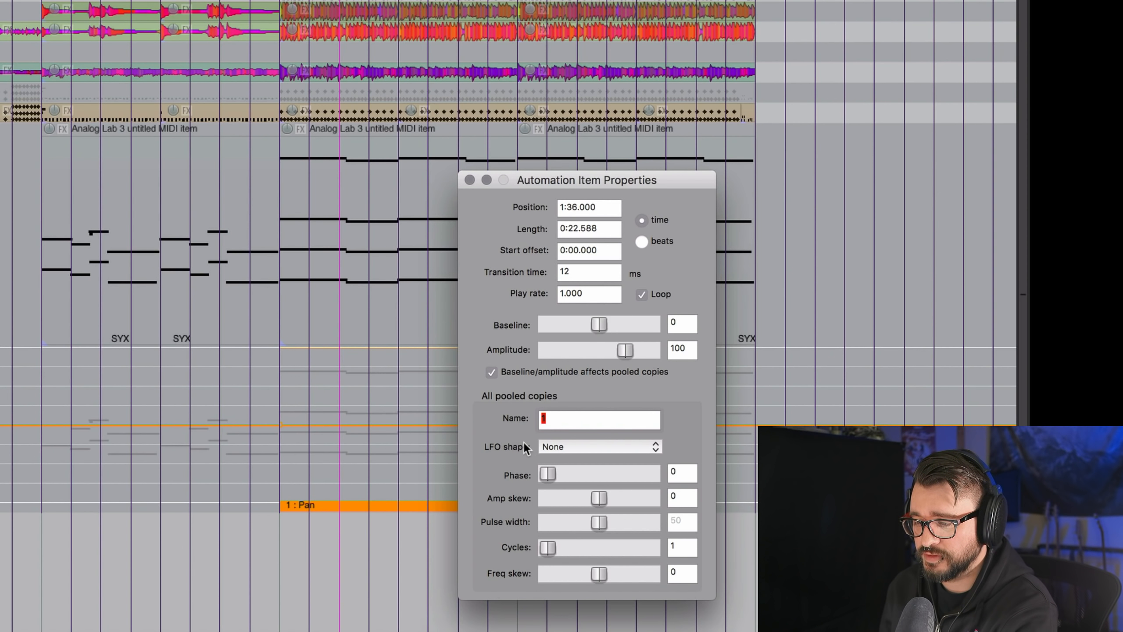
pyautogui.click(559, 445)
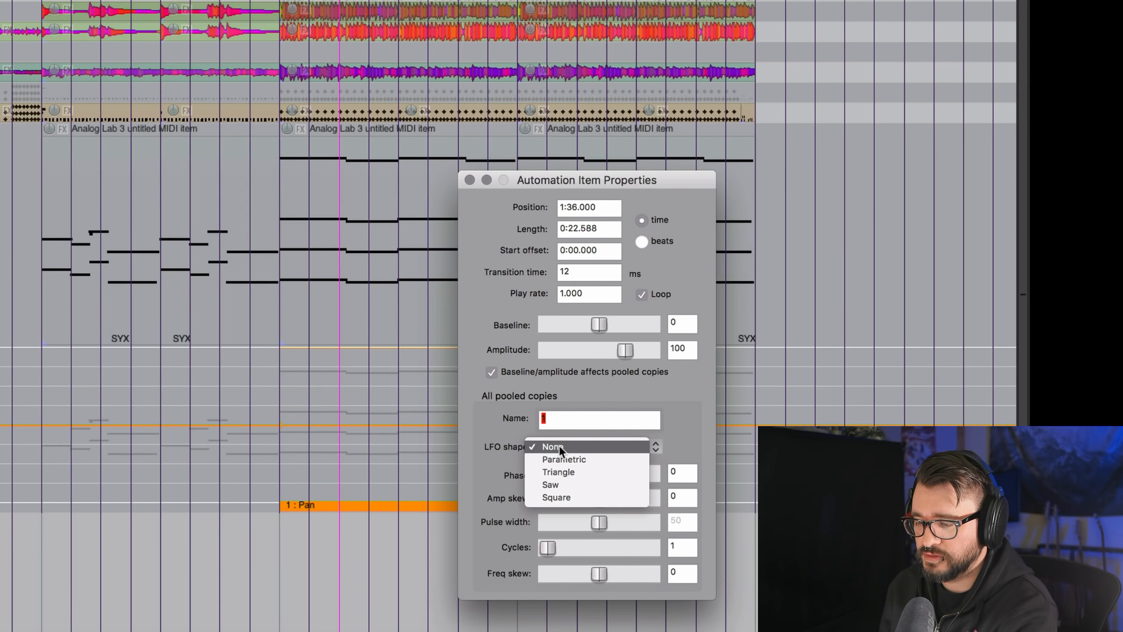
pyautogui.click(593, 474)
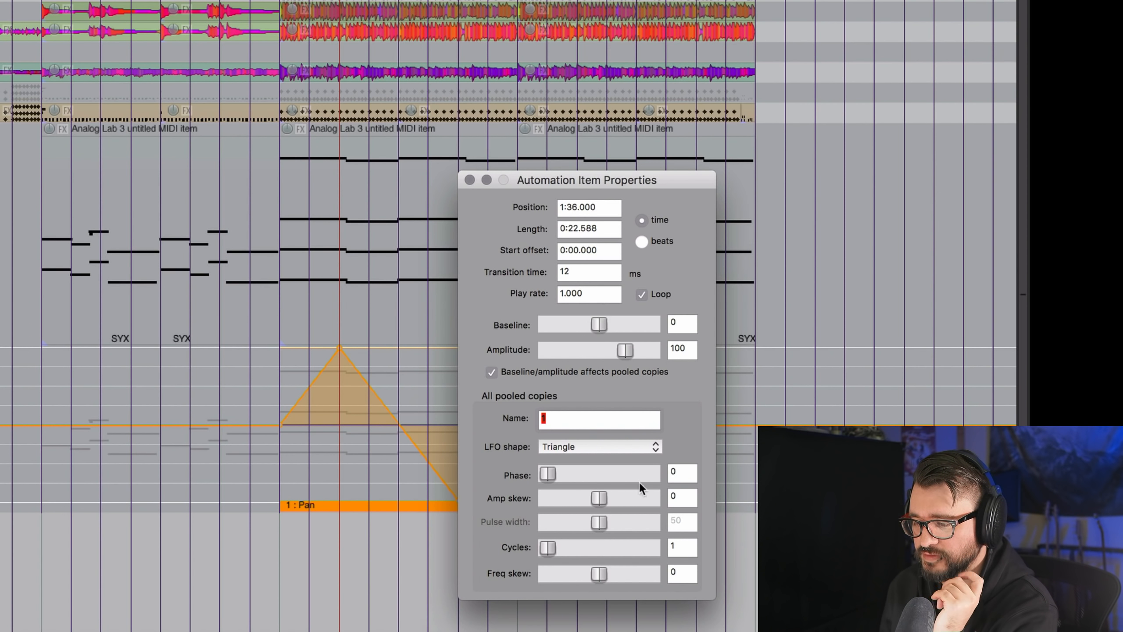
# Step: Try phase values of 25, 50 and 75 on the triangle LFO to compare where the pan movement starts
pyautogui.doubleClick(686, 473)
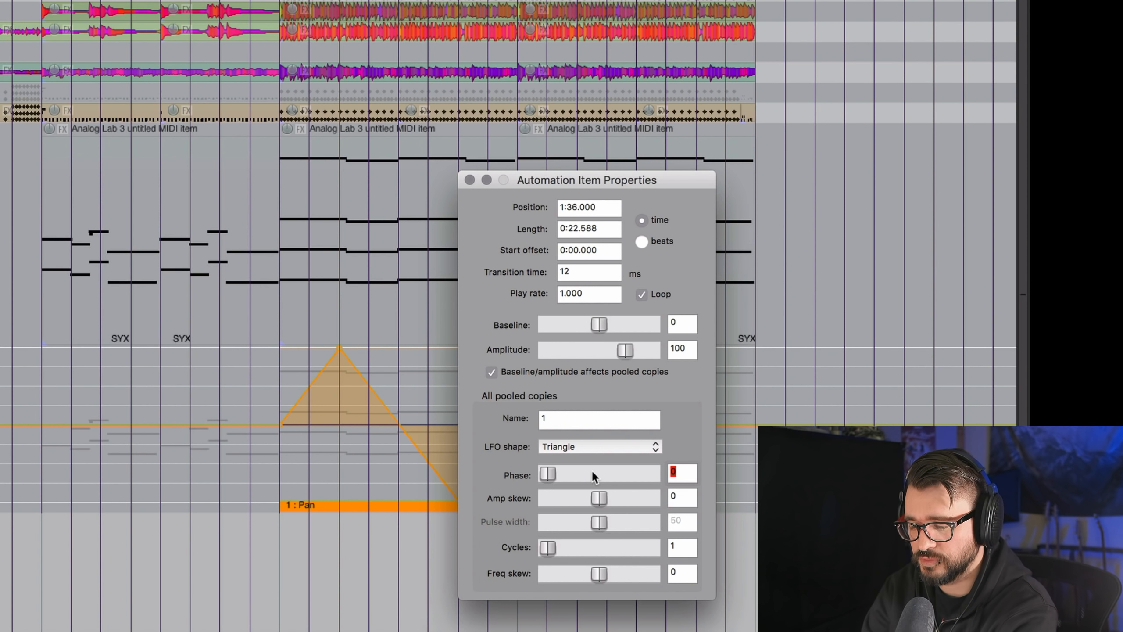
pyautogui.write('25')
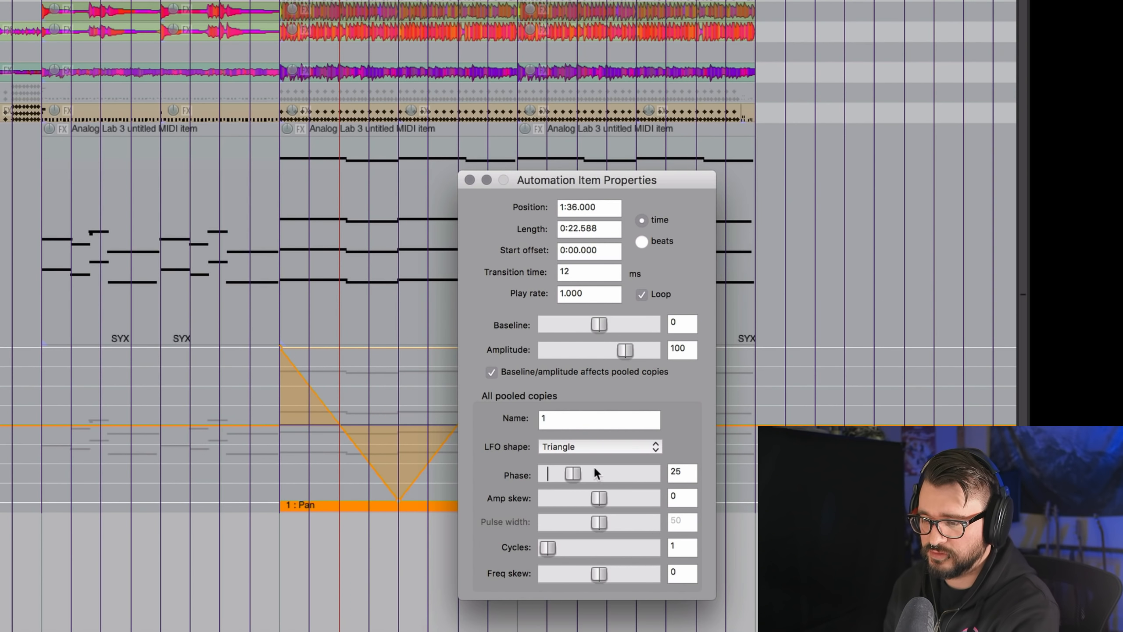
pyautogui.doubleClick(676, 472)
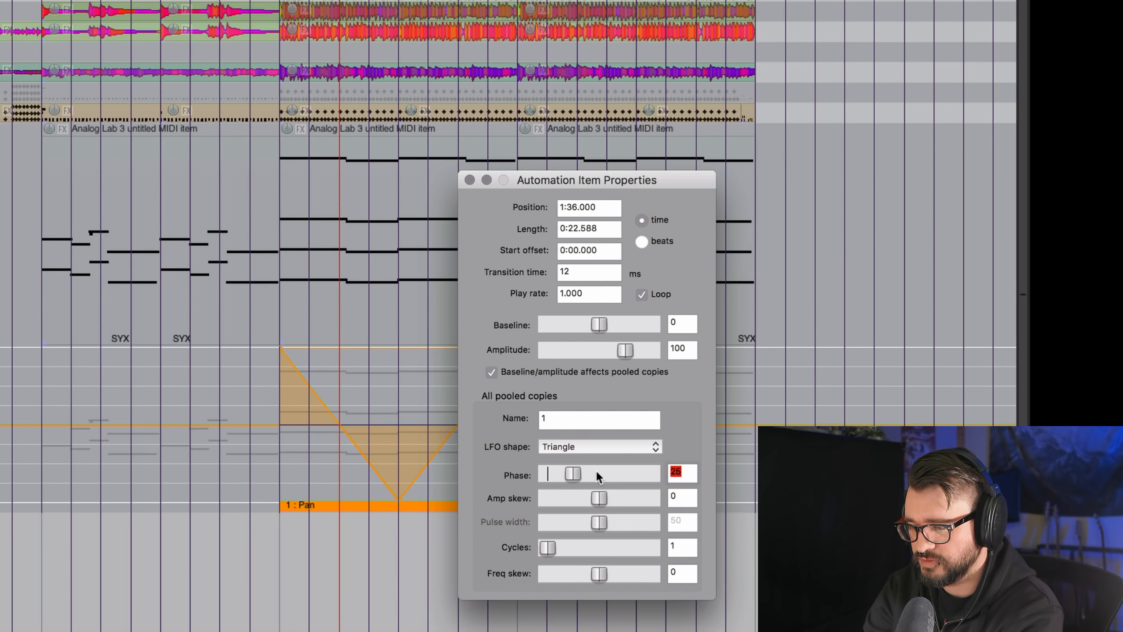
pyautogui.write('50')
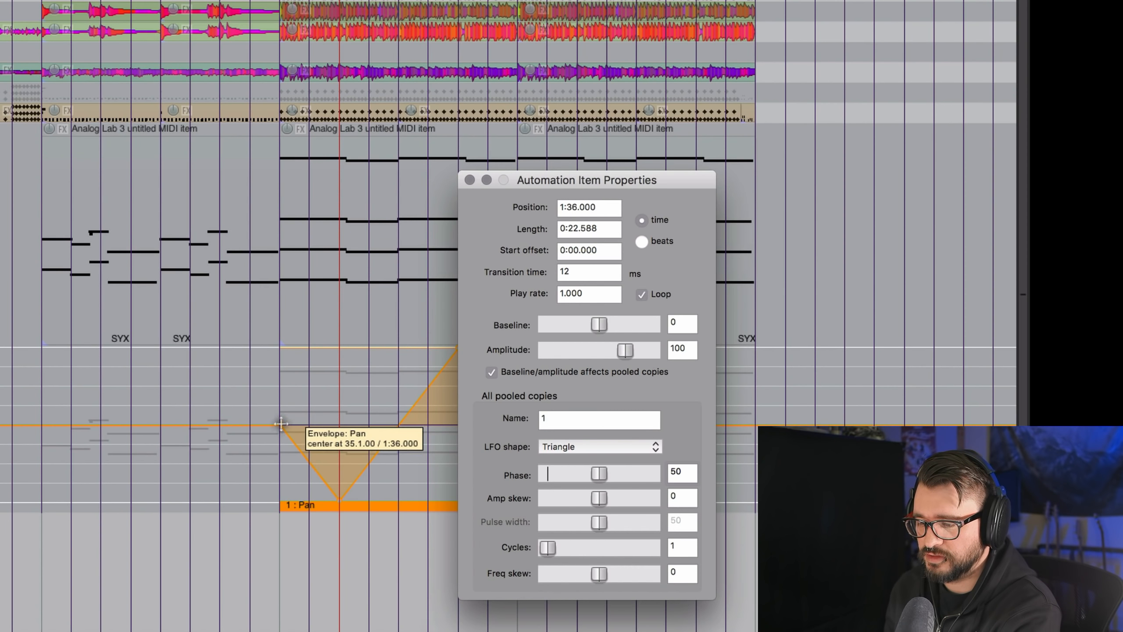
pyautogui.doubleClick(680, 471)
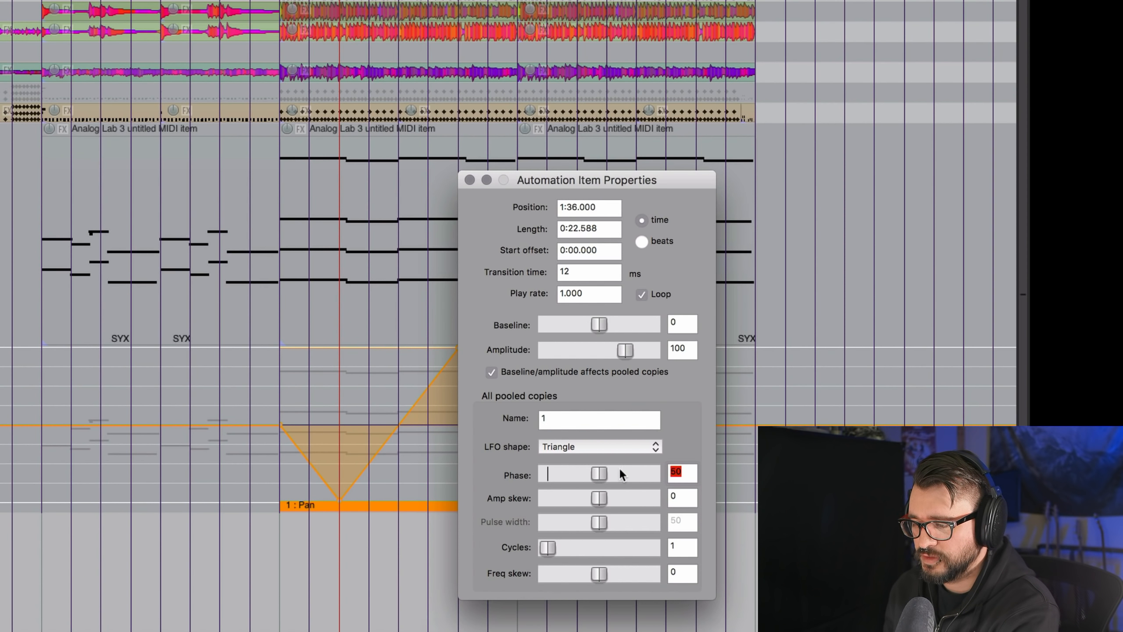
pyautogui.write('75')
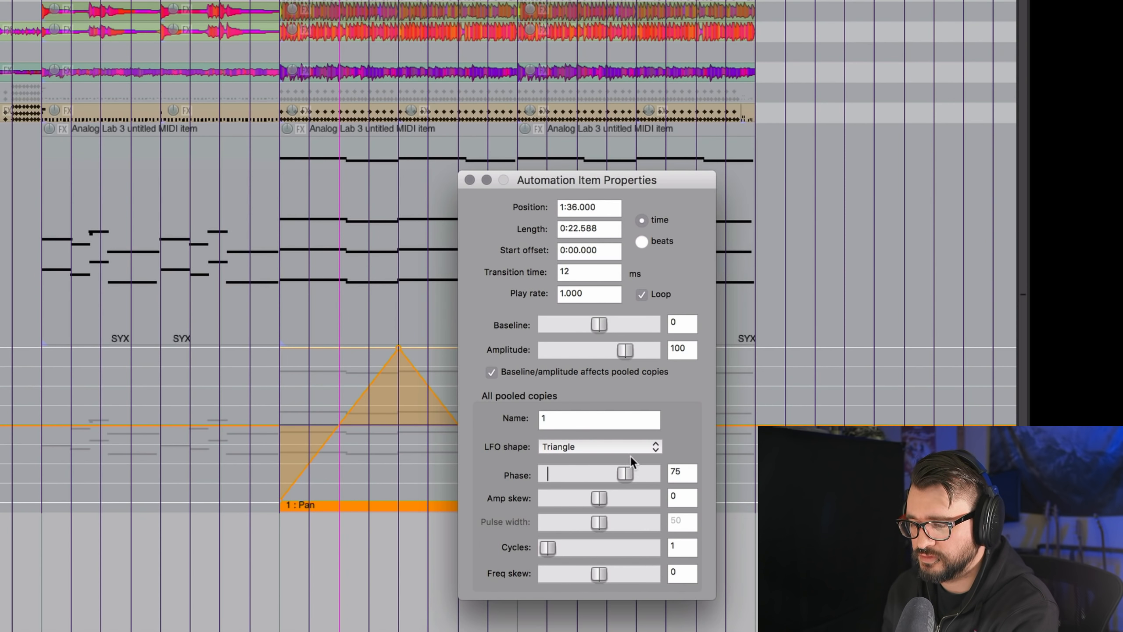
# Step: Set the triangle LFO's phase to 25 so the pan movement starts fully on one side
pyautogui.doubleClick(685, 472)
pyautogui.write('25')
pyautogui.press('Return')
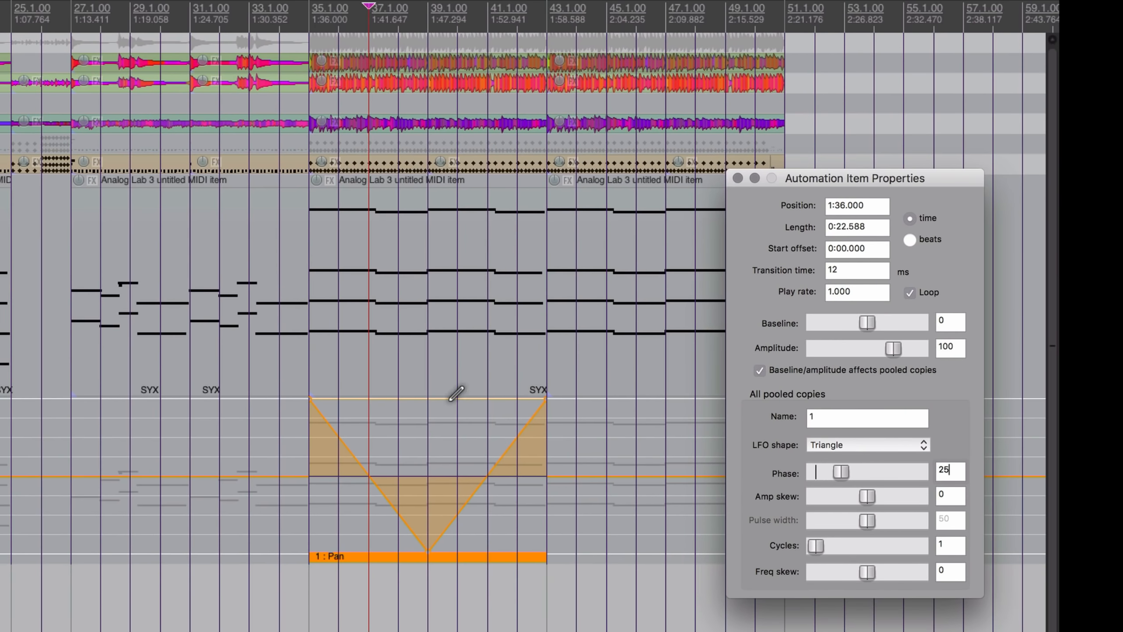
# Step: Set the pan automation item's LFO to 16 cycles and audition the section from measure 35
pyautogui.doubleClick(940, 542)
pyautogui.write('16')
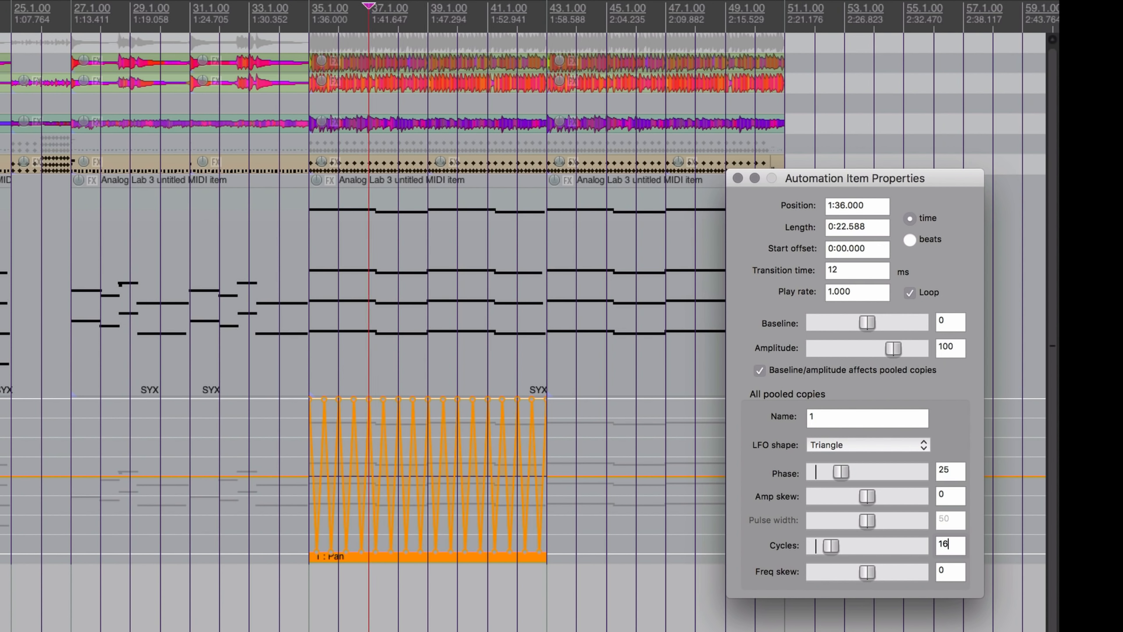
pyautogui.click(504, 285)
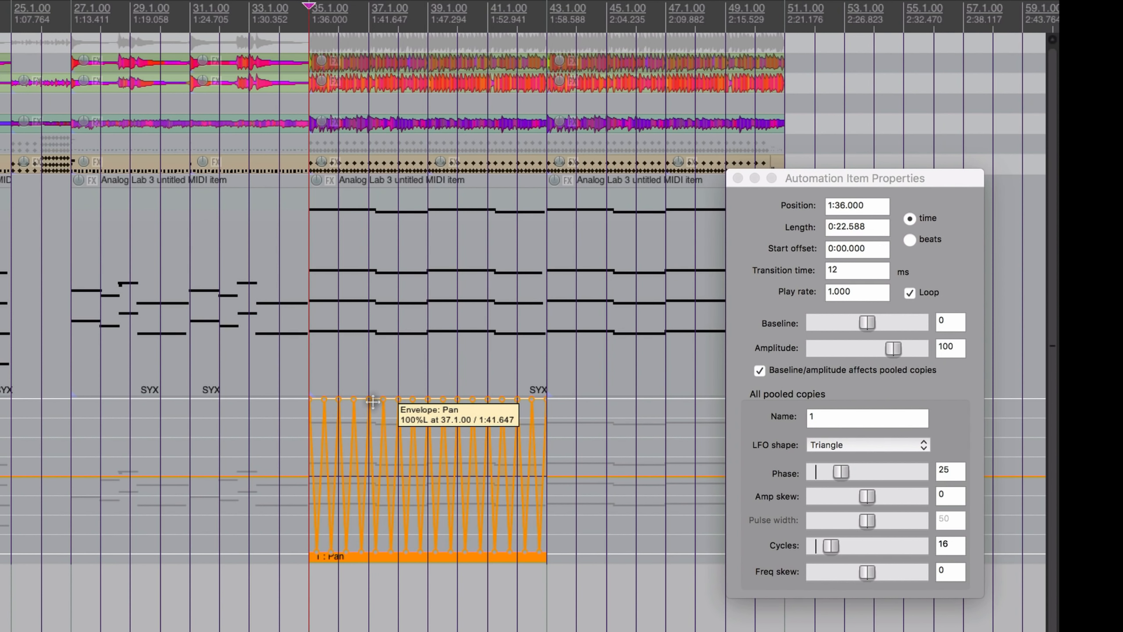
pyautogui.scroll(2, 506, 462)
pyautogui.hscroll(5, 505, 462)
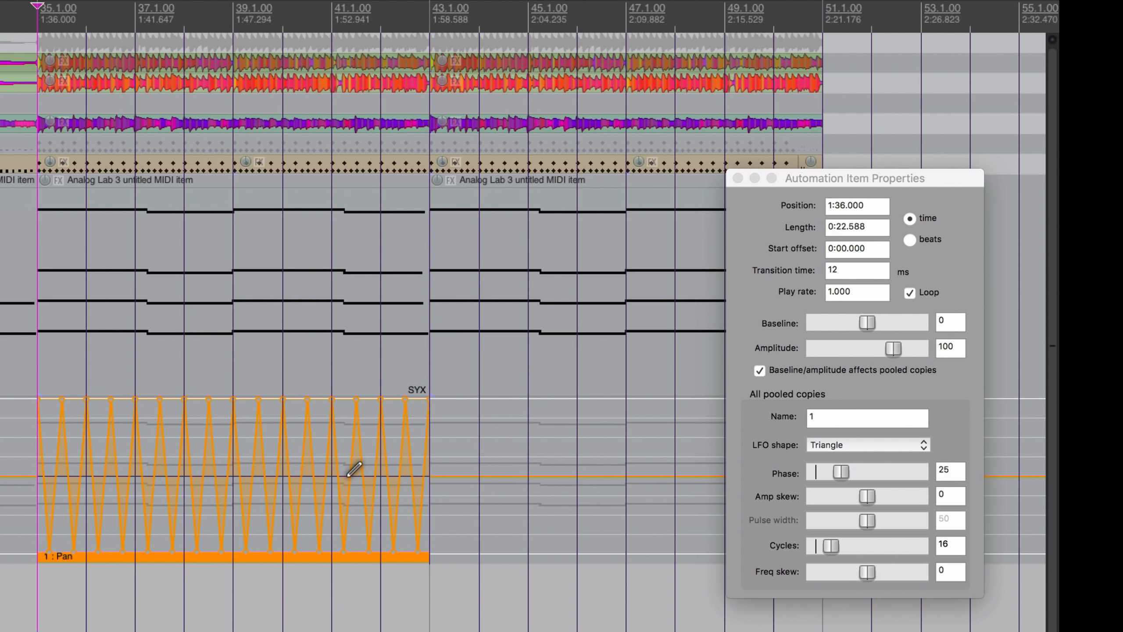
pyautogui.press('space')
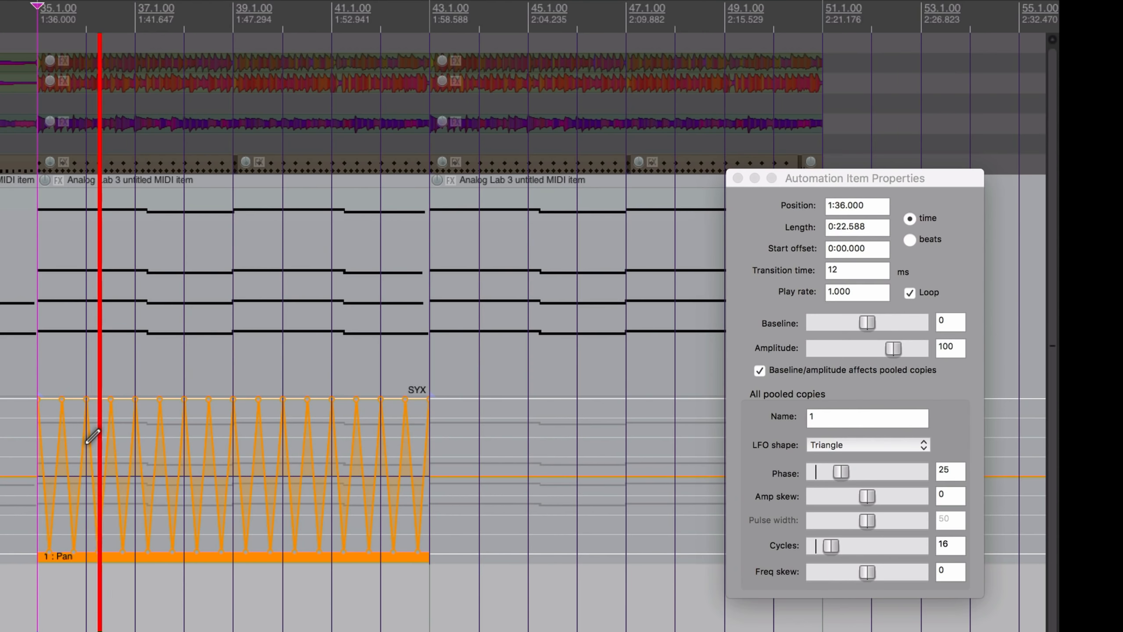
pyautogui.press('space')
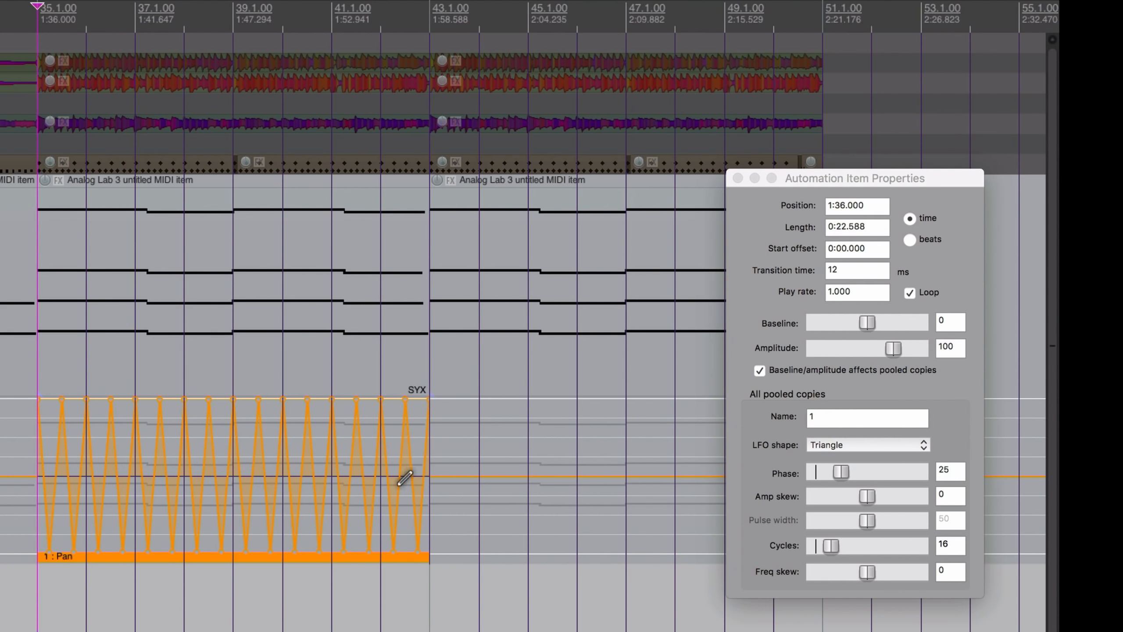
# Step: Set the pan automation item's LFO to 32 cycles for a faster pan movement
pyautogui.moveTo(845, 179); pyautogui.dragTo(793, 157)
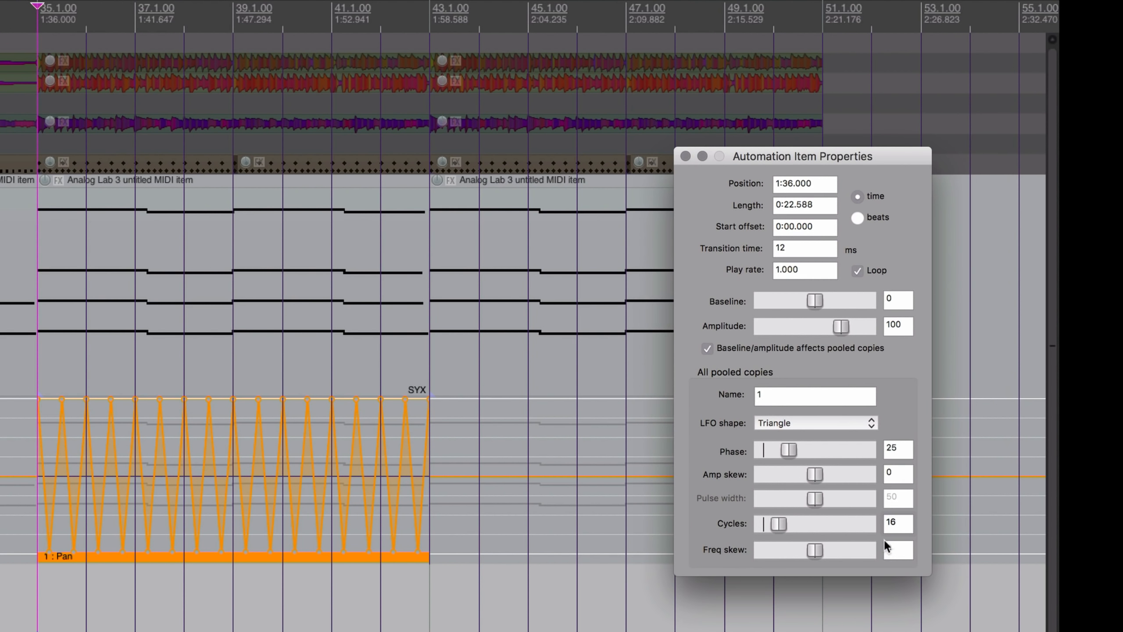
pyautogui.moveTo(909, 528); pyautogui.dragTo(806, 516)
pyautogui.write('32')
pyautogui.hscroll(-1, 389, 396)
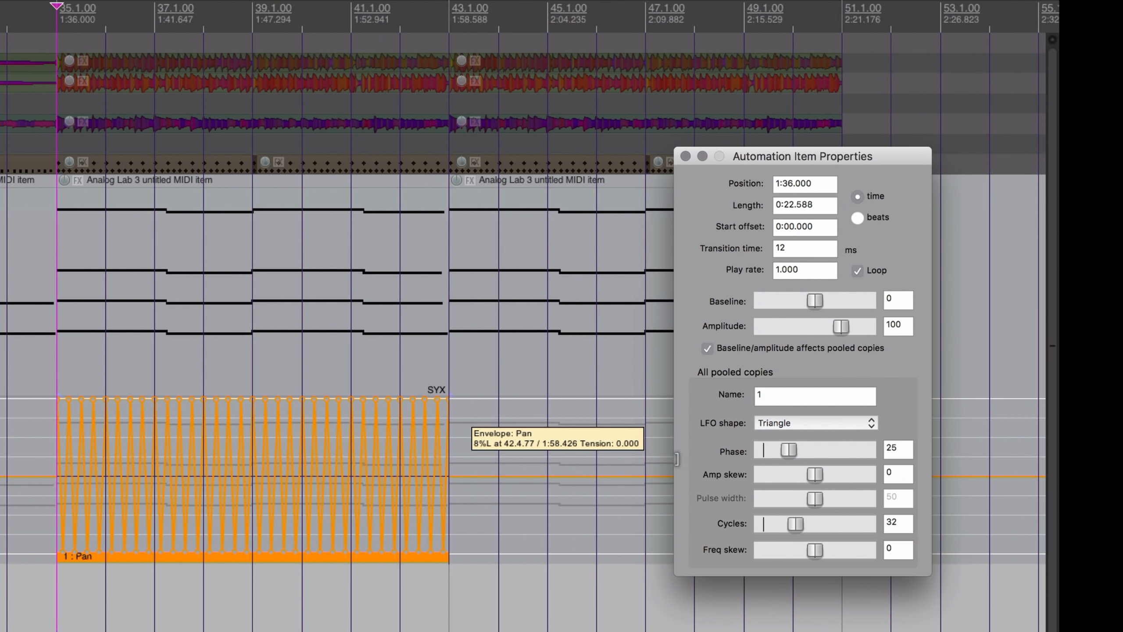
# Step: Set the pan LFO's amp skew to -81 and freq skew to 74, and audition the result from measure 35
pyautogui.moveTo(817, 474); pyautogui.dragTo(745, 472)
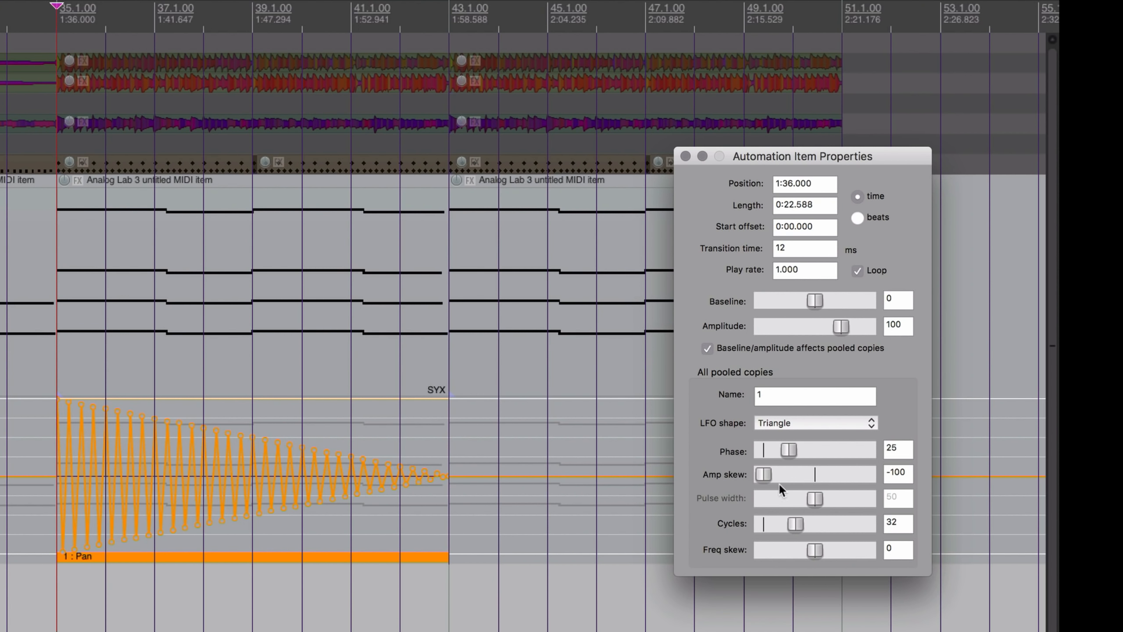
pyautogui.moveTo(769, 474)
pyautogui.mouseDown()
pyautogui.moveTo(797, 474)
pyautogui.moveTo(779, 473)
pyautogui.mouseUp()
pyautogui.moveTo(815, 551)
pyautogui.mouseDown()
pyautogui.moveTo(777, 549)
pyautogui.moveTo(877, 554)
pyautogui.moveTo(831, 553)
pyautogui.mouseUp()
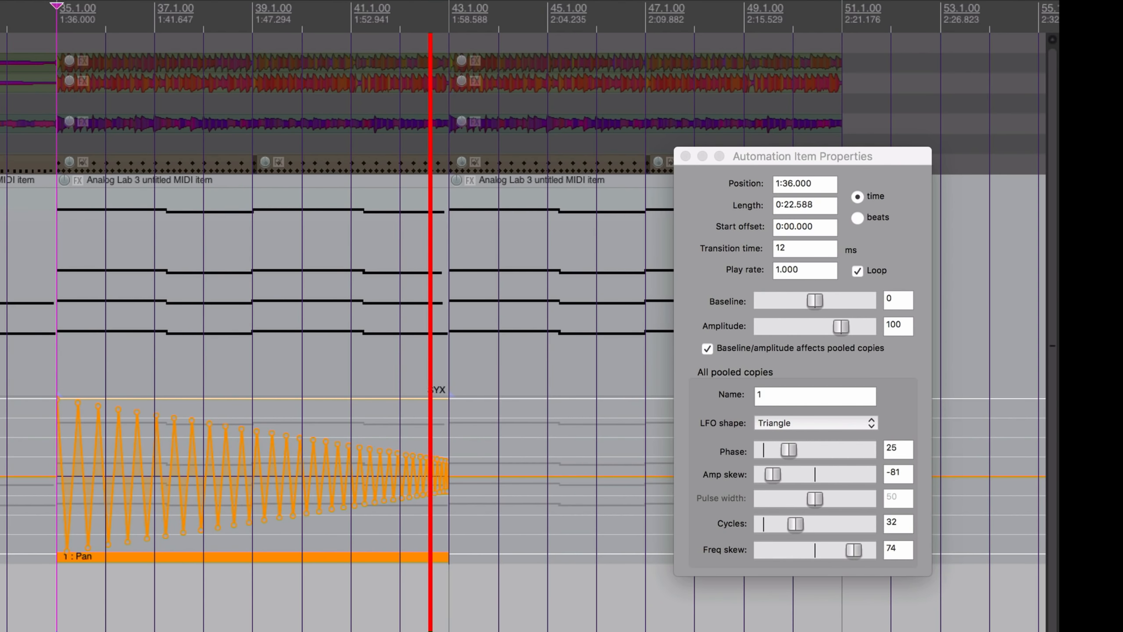
pyautogui.press('space')
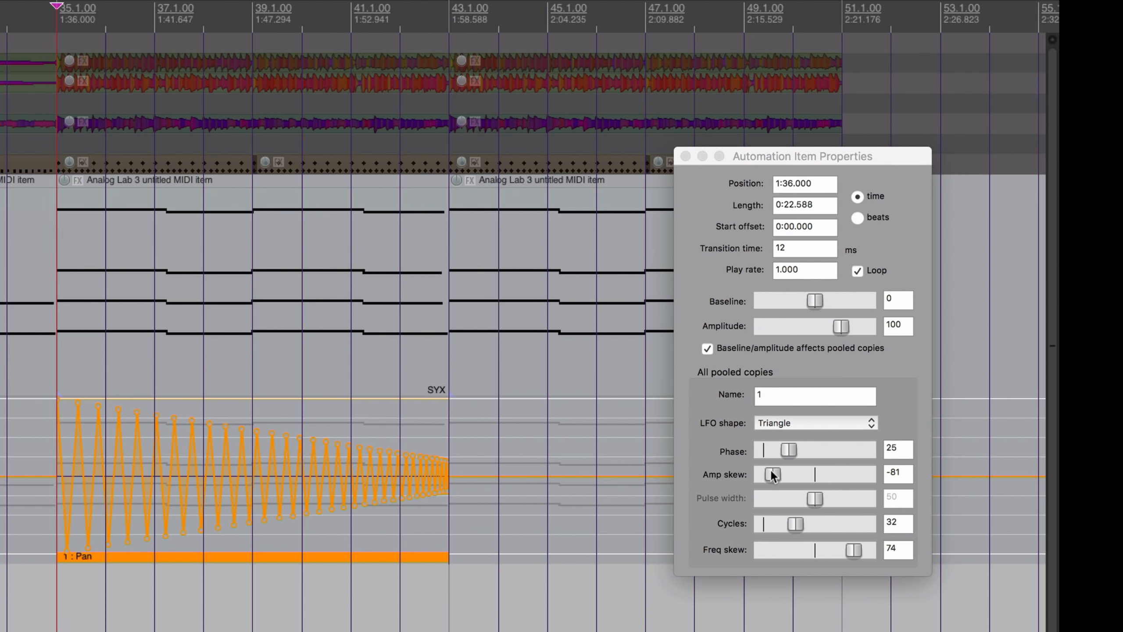
# Step: Set the pan LFO's amp skew to -62, keep baseline 0 and amplitude 100, and close the automation item's properties
pyautogui.moveTo(772, 475); pyautogui.dragTo(782, 477)
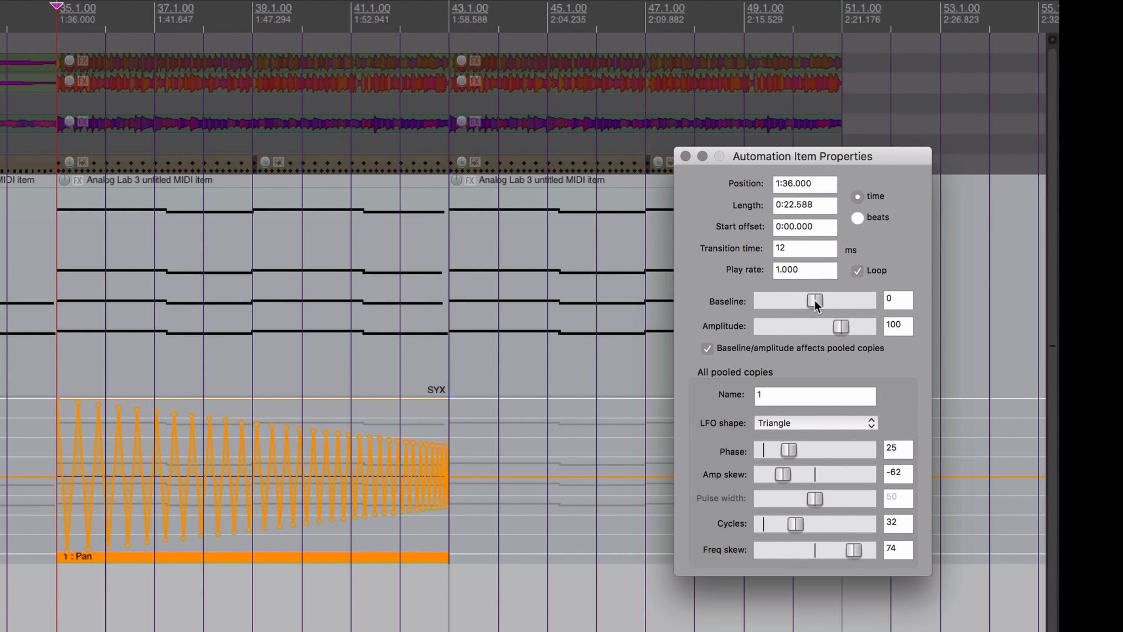
pyautogui.moveTo(814, 301); pyautogui.dragTo(835, 332)
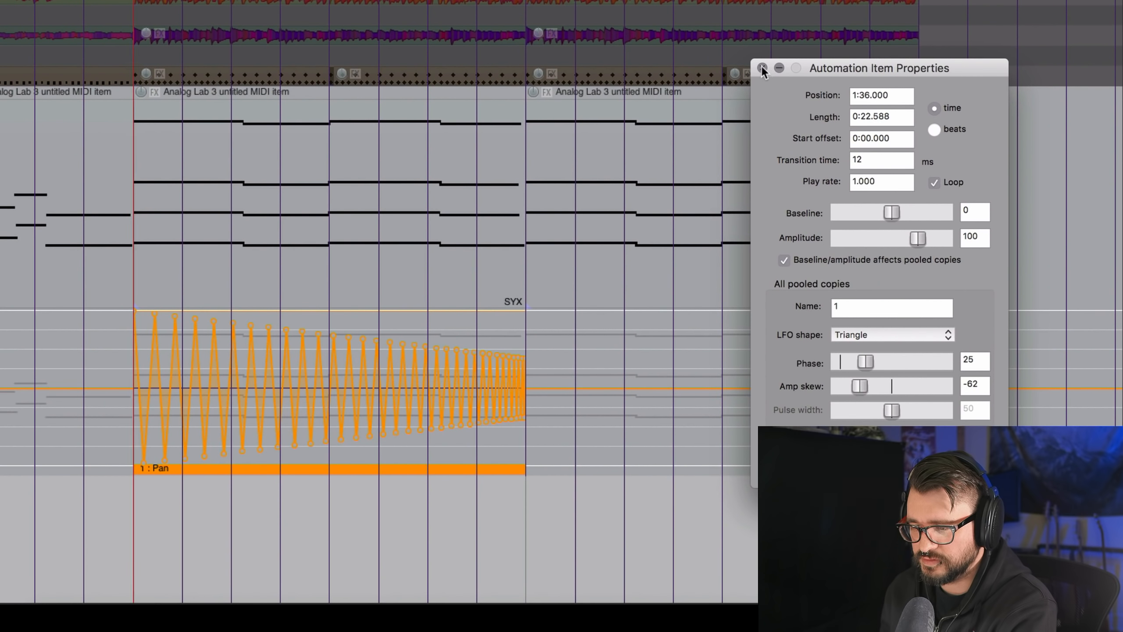
pyautogui.click(685, 156)
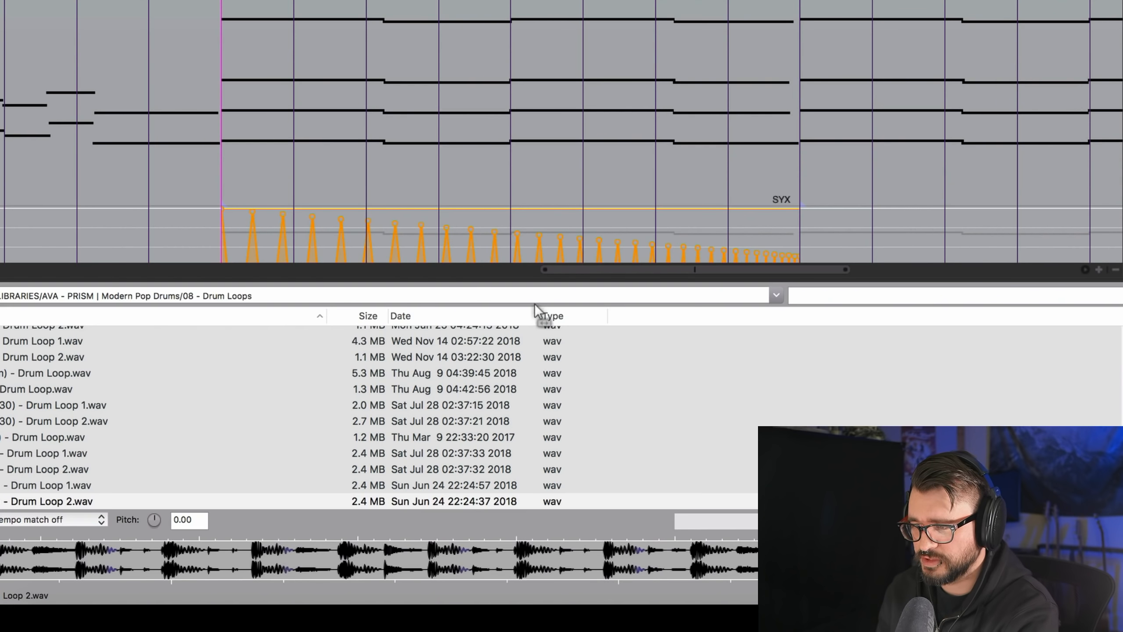
# Step: Show a finer grid, hide the media browser, and stretch the pan automation item to span only the first chord, auditioning the result
pyautogui.hotkey('alt', 'g')
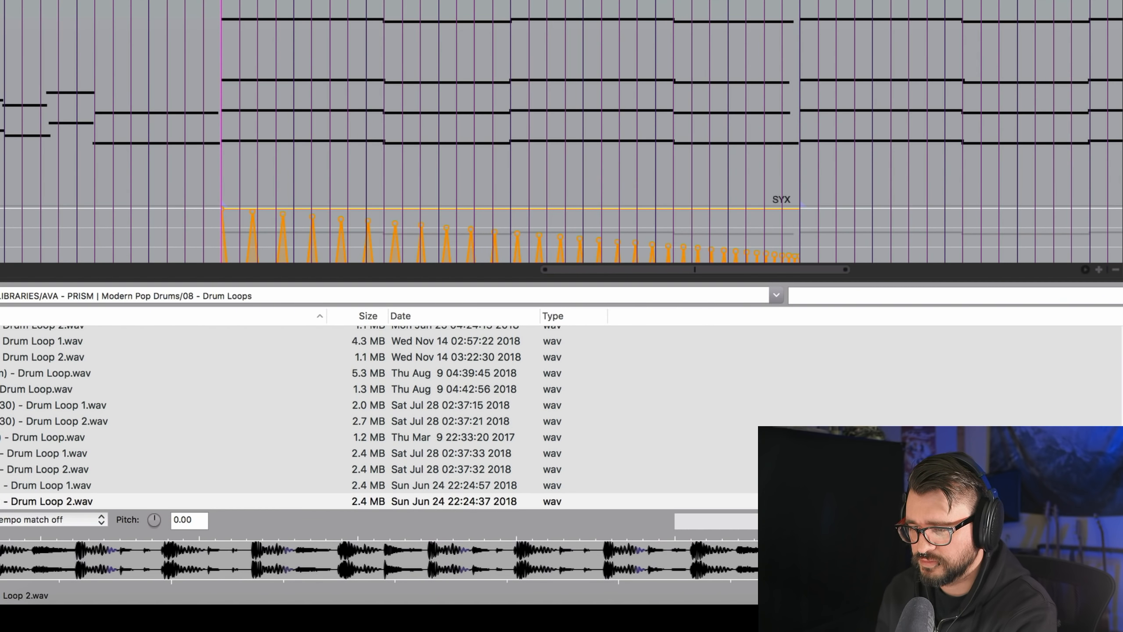
pyautogui.press('super+alt+x')
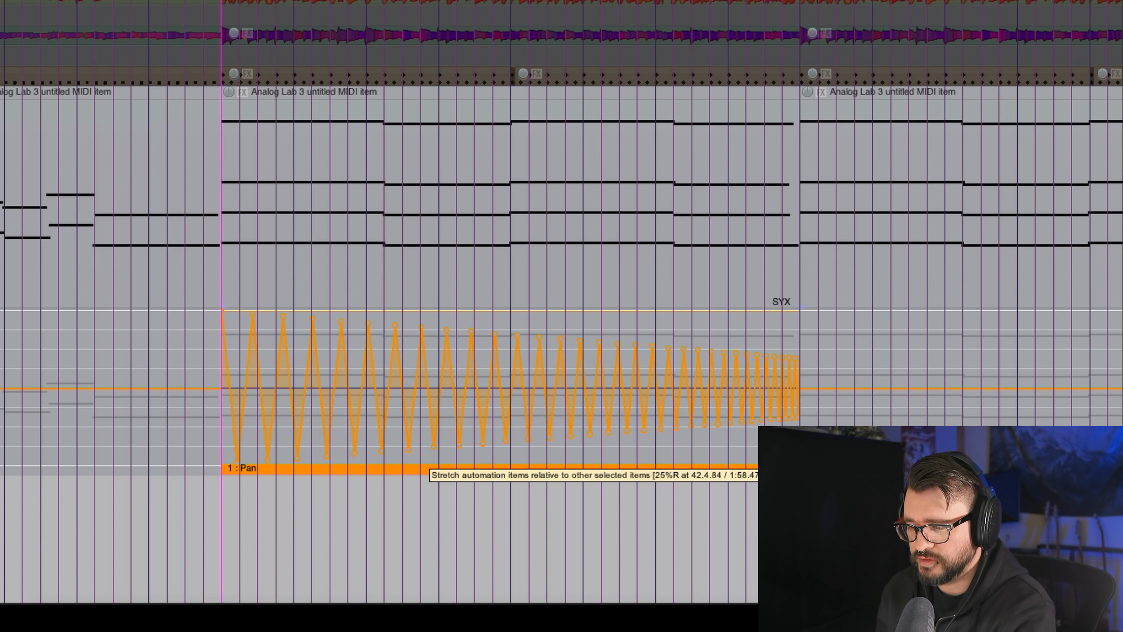
pyautogui.moveTo(798, 463); pyautogui.dragTo(381, 461)
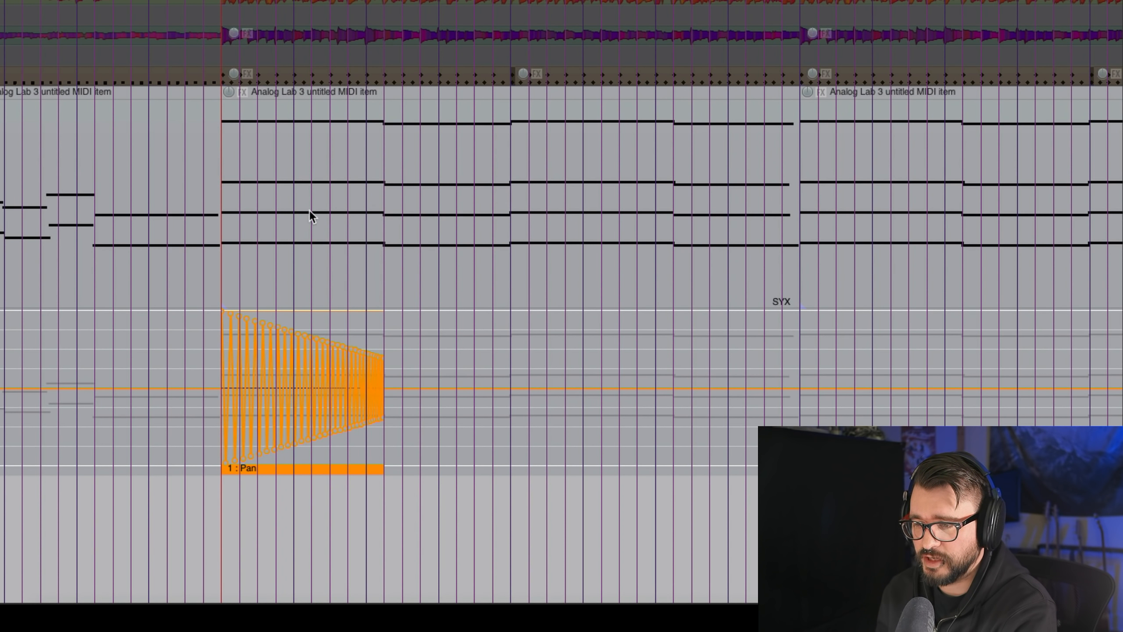
pyautogui.scroll(2, 310, 214)
pyautogui.hscroll(5, 309, 209)
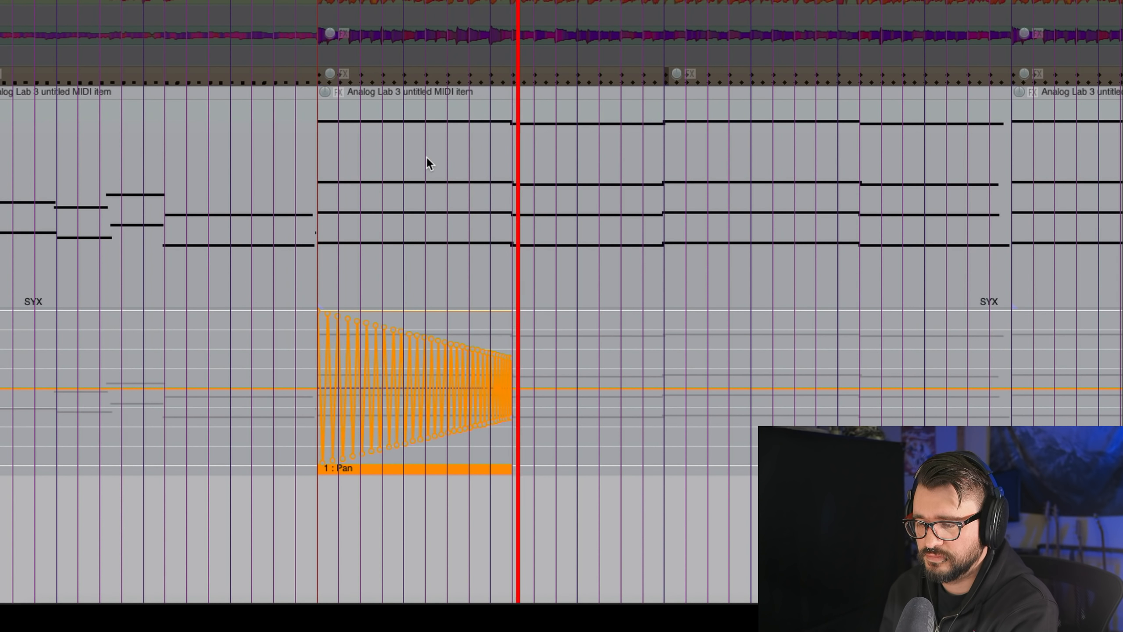
pyautogui.press('space')
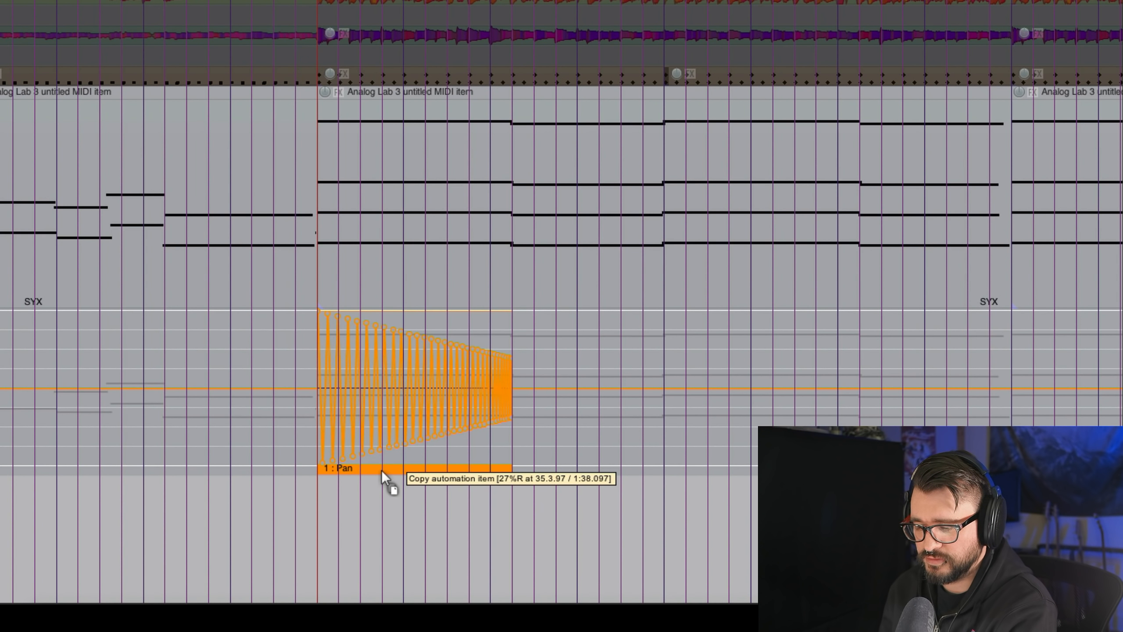
# Step: Copy the pan automation item directly after the first one and stretch the copy to fit the second chord
pyautogui.moveTo(381, 470); pyautogui.dragTo(573, 470)
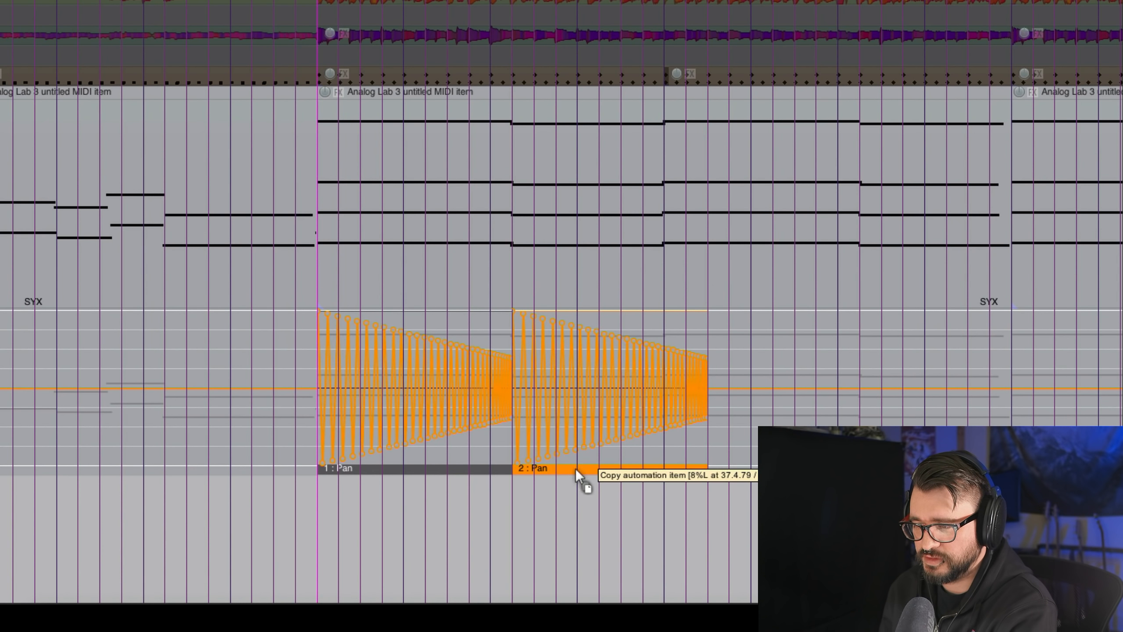
pyautogui.hscroll(3, 593, 480)
pyautogui.moveTo(560, 469); pyautogui.dragTo(523, 470)
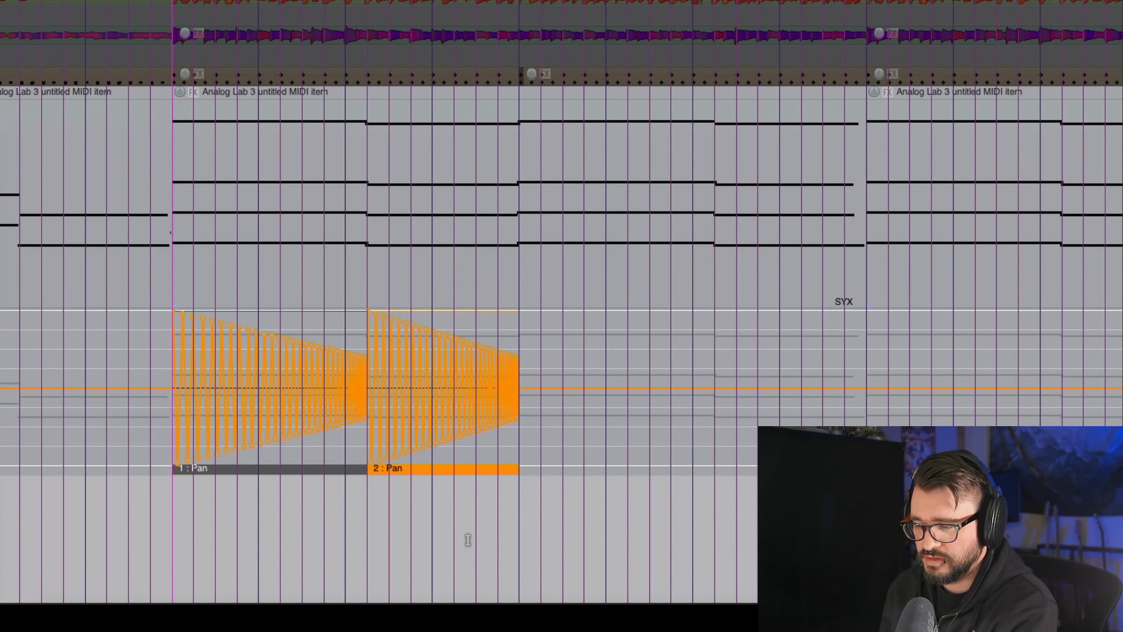
# Step: Select both pan automation items and glue them into a single automation item
pyautogui.keyDown('shift'); pyautogui.click(307, 467); pyautogui.keyUp('shift')
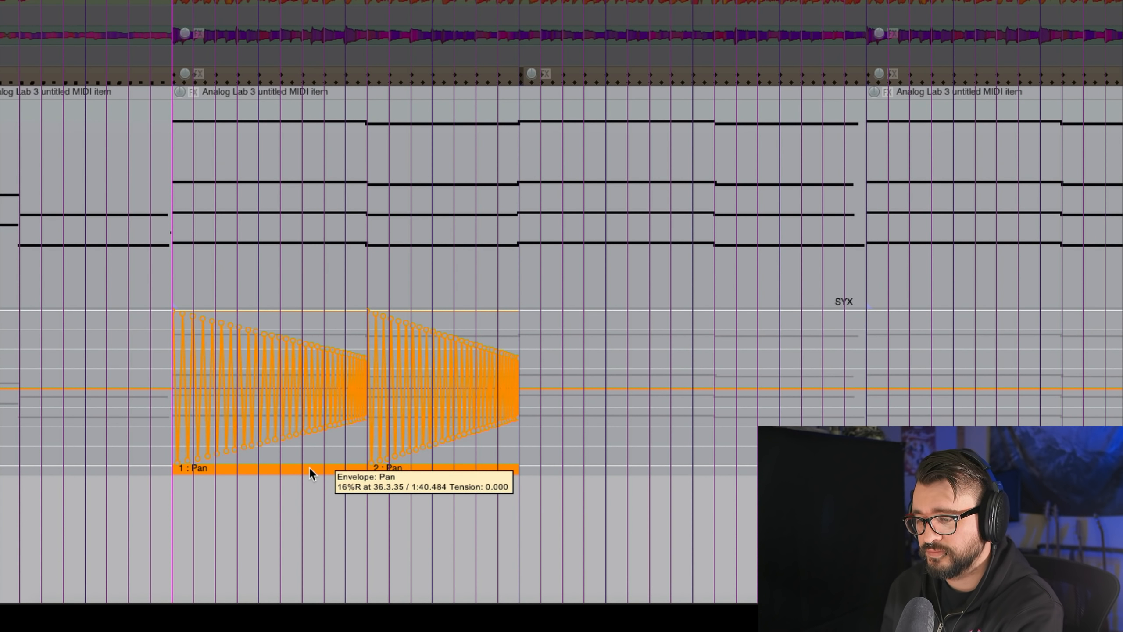
pyautogui.hscroll(6, 309, 467)
pyautogui.hscroll(-2, 308, 468)
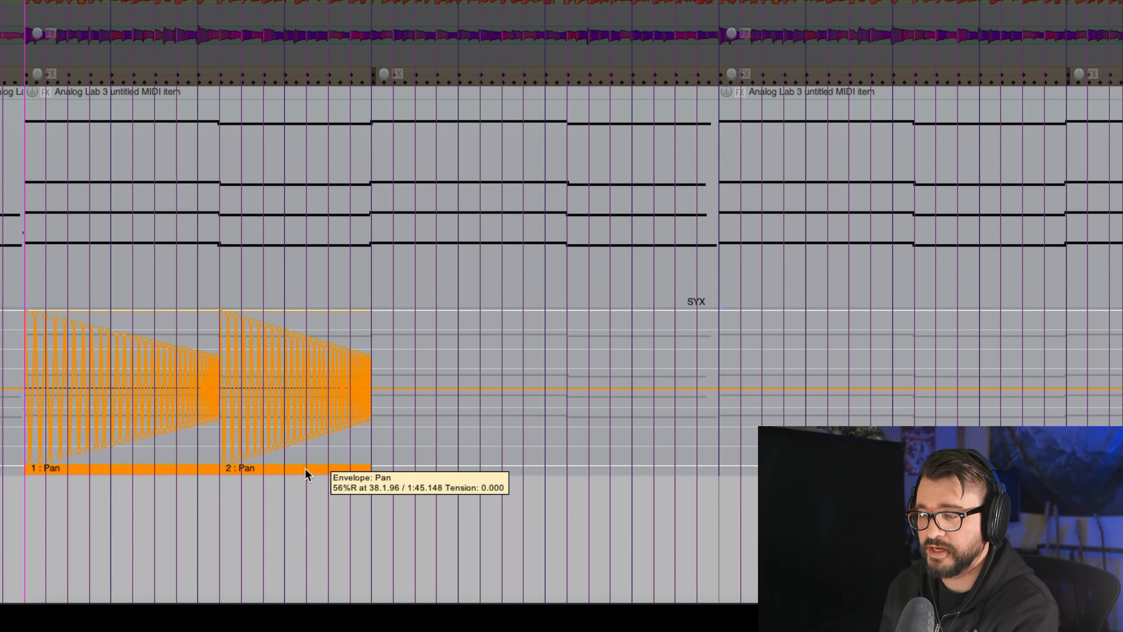
pyautogui.rightClick(258, 464)
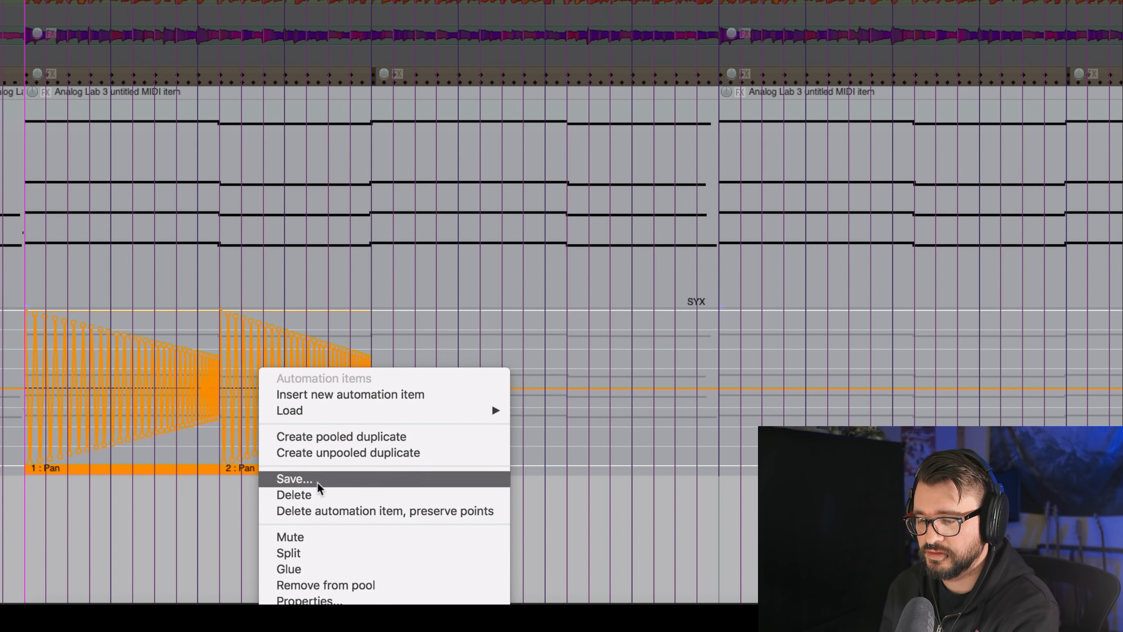
pyautogui.click(333, 567)
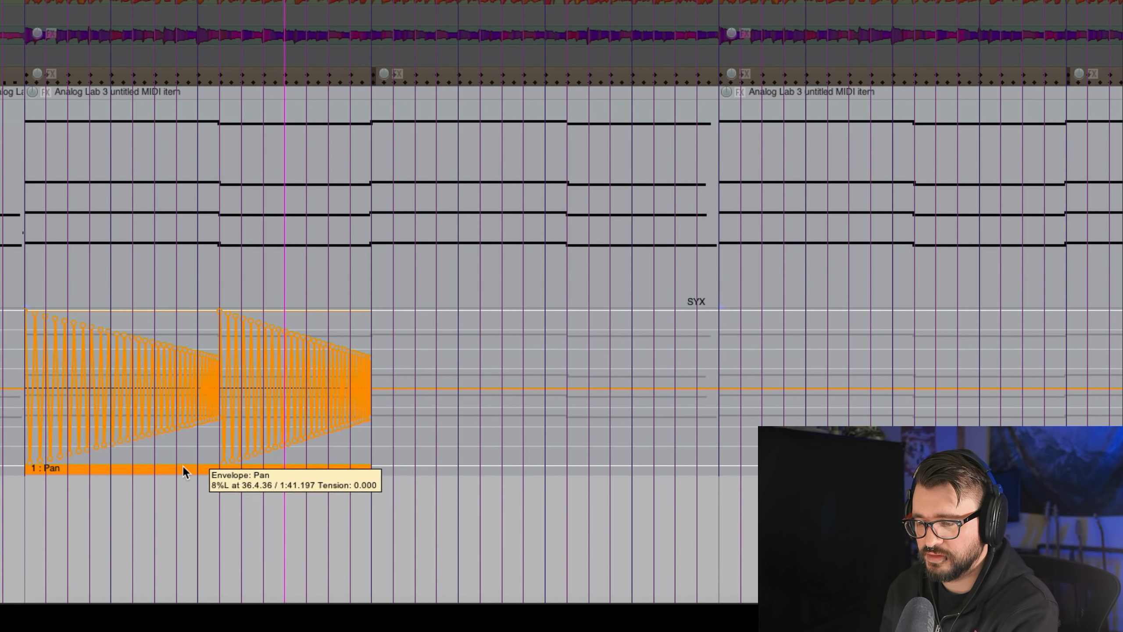
# Step: Examine the glued pan automation item's properties, including its loop and LFO shape settings, and close them
pyautogui.moveTo(182, 465)
pyautogui.mouseDown()
pyautogui.moveTo(533, 455)
pyautogui.moveTo(178, 447)
pyautogui.mouseUp()
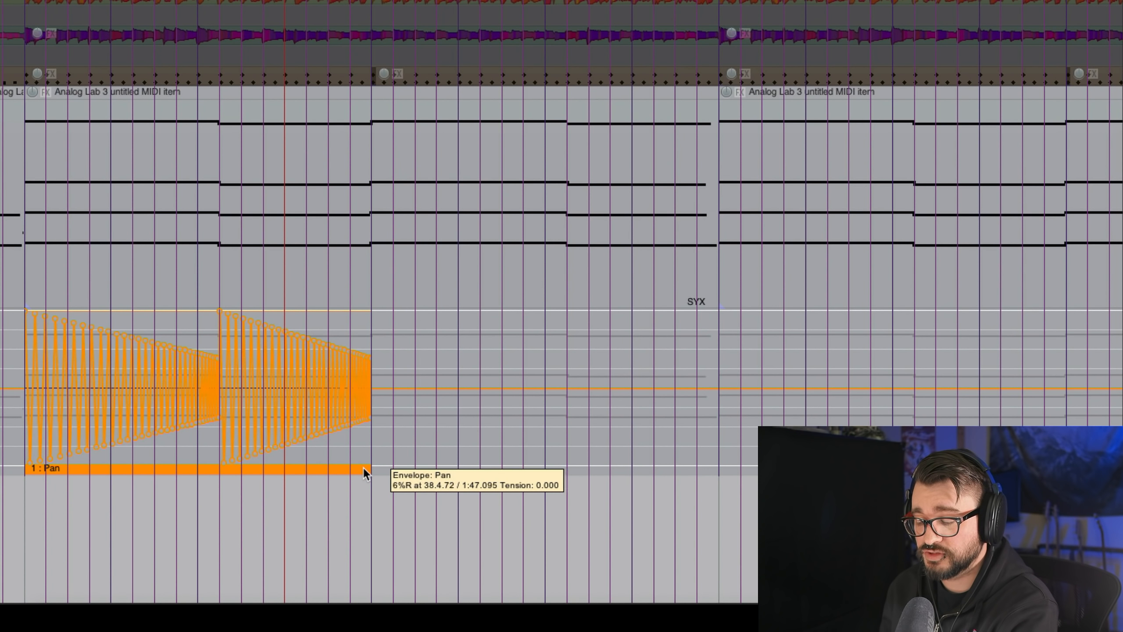
pyautogui.doubleClick(198, 465)
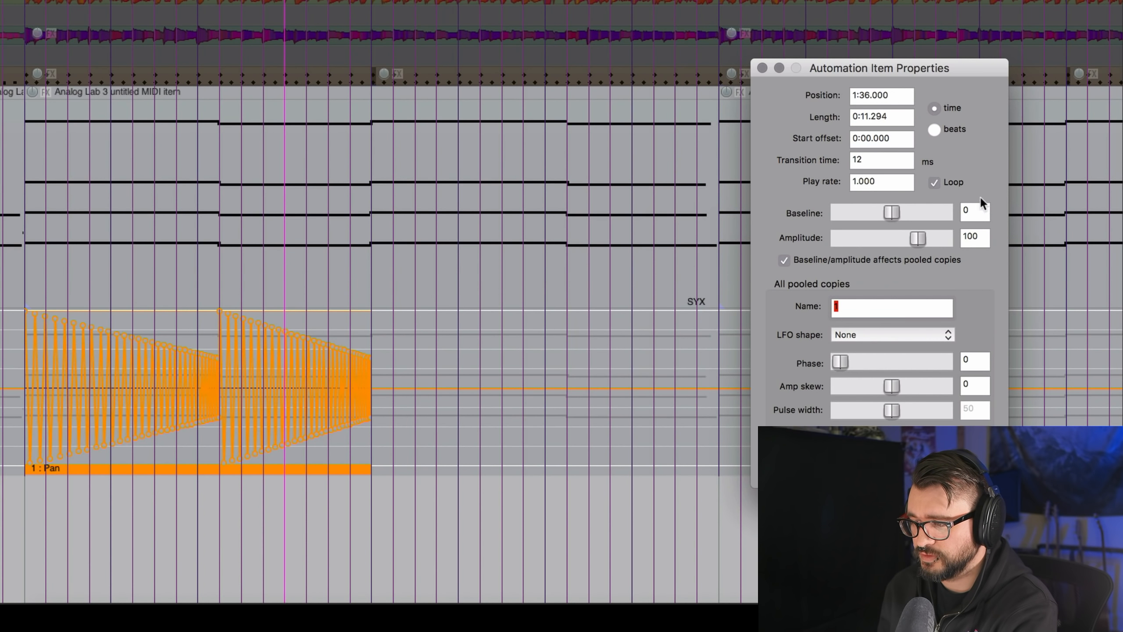
pyautogui.click(762, 68)
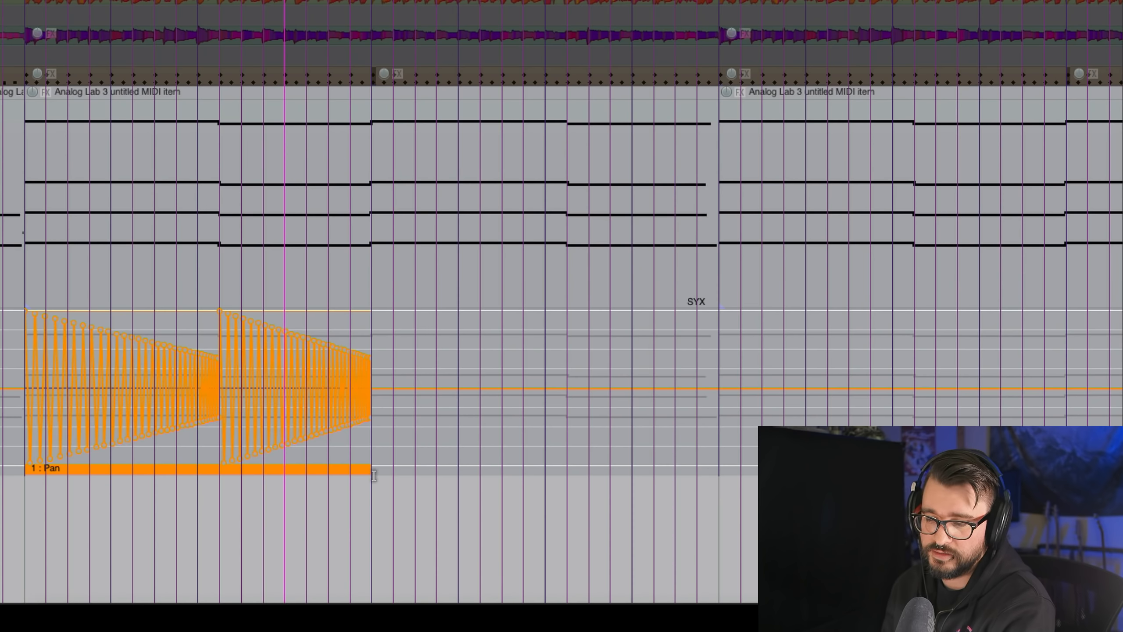
# Step: Extend the glued pan automation item so it loops to the end of the last Analog Lab 3 MIDI item
pyautogui.moveTo(368, 469); pyautogui.dragTo(1000, 469)
pyautogui.scroll(-4, 376, 445)
pyautogui.hscroll(5, 377, 445)
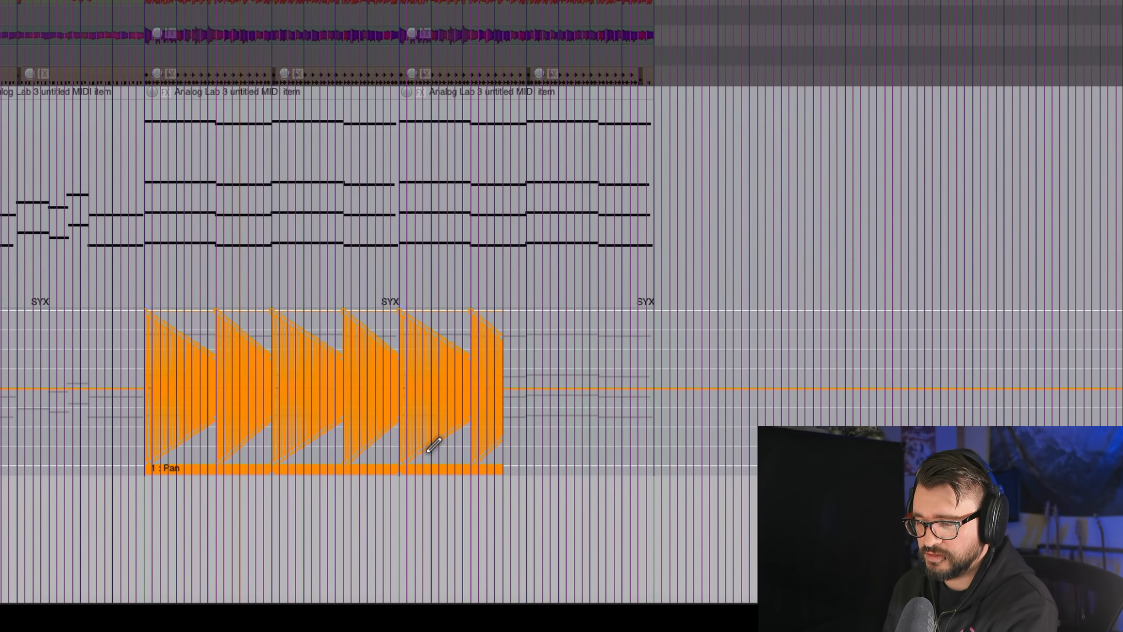
pyautogui.moveTo(500, 470); pyautogui.dragTo(653, 468)
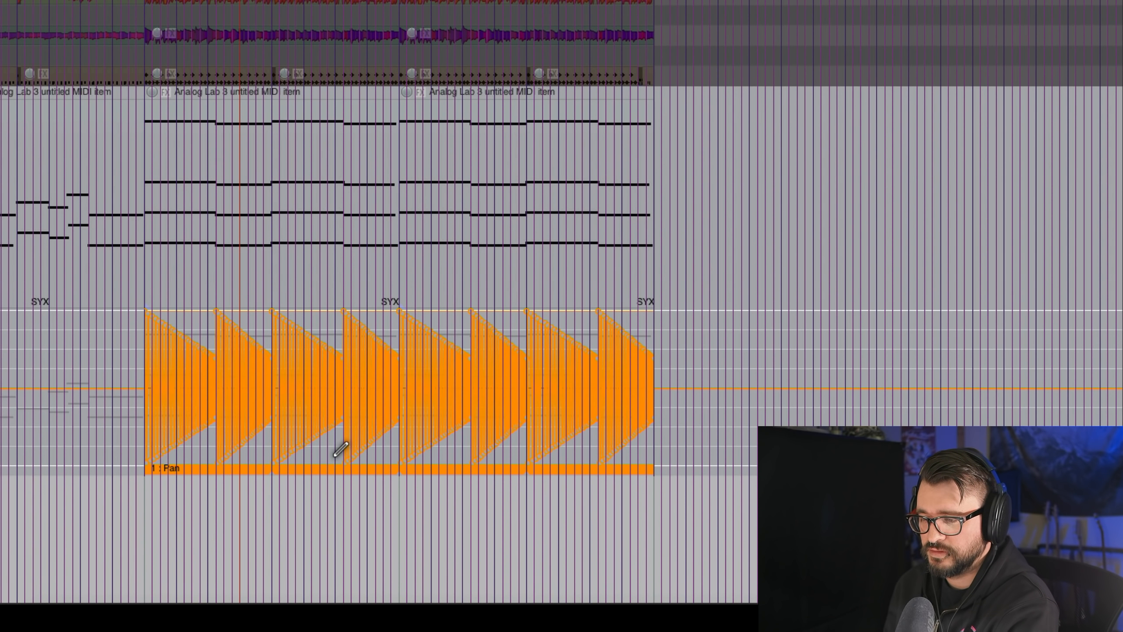
# Step: Inspect the repeated pan automation up close and audition it from the start of the automation item
pyautogui.scroll(6, 334, 451)
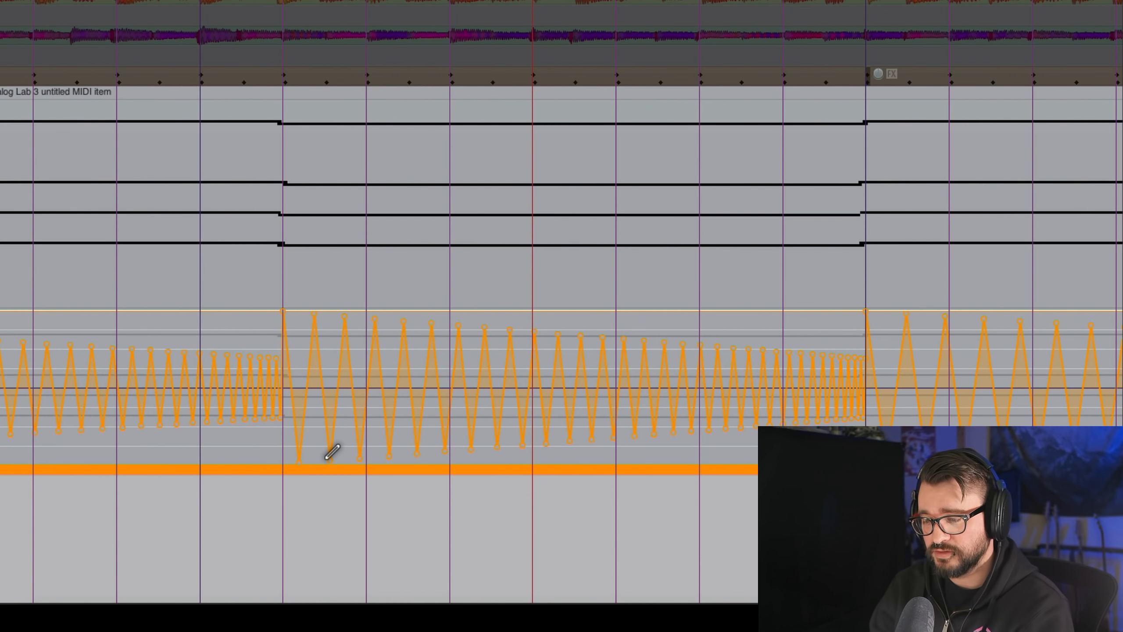
pyautogui.scroll(-6, 333, 443)
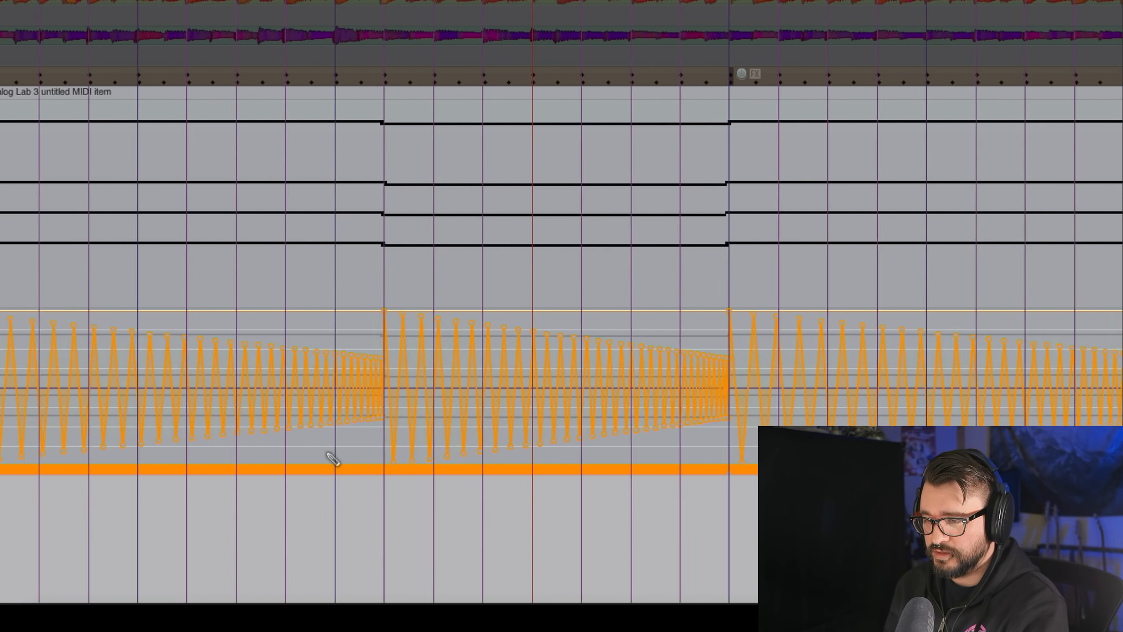
pyautogui.scroll(-3, 326, 446)
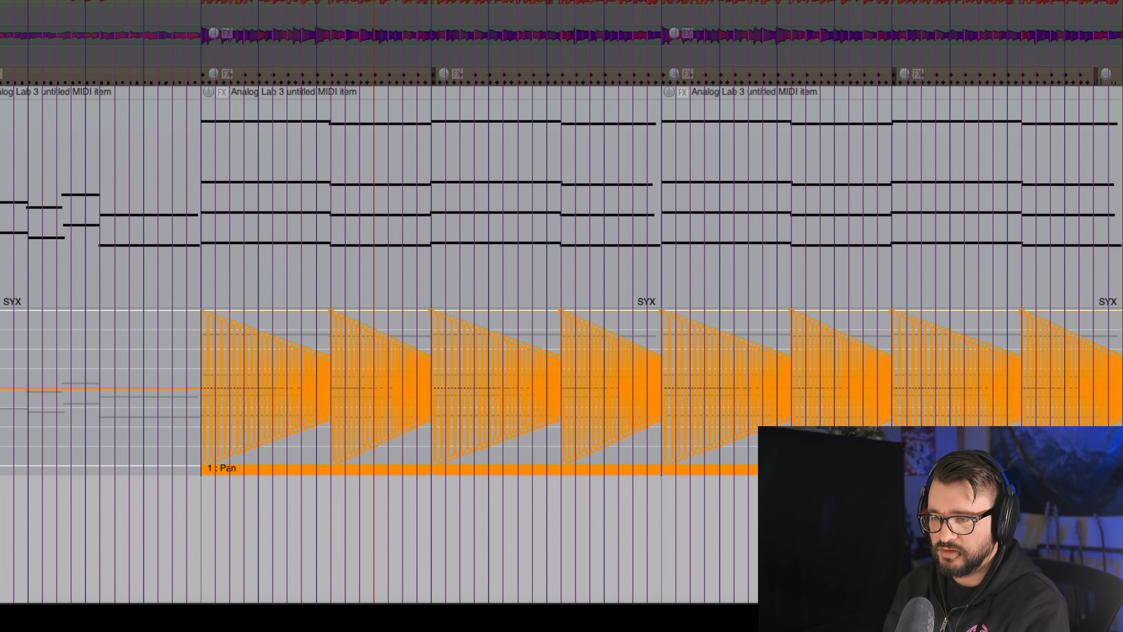
pyautogui.click(202, 283)
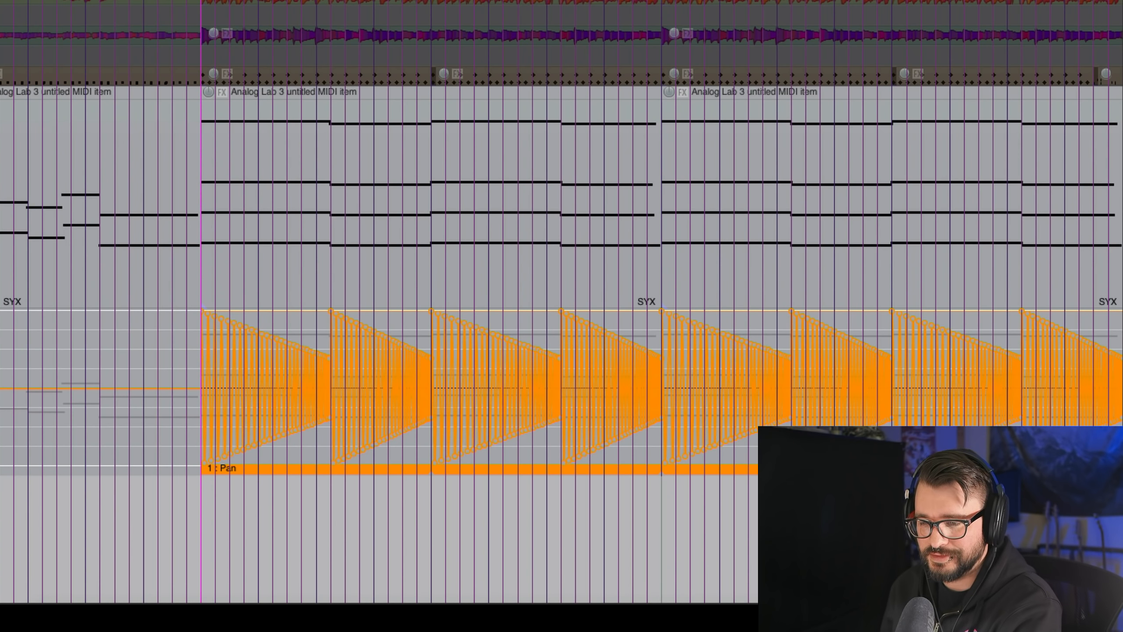
pyautogui.press('space')
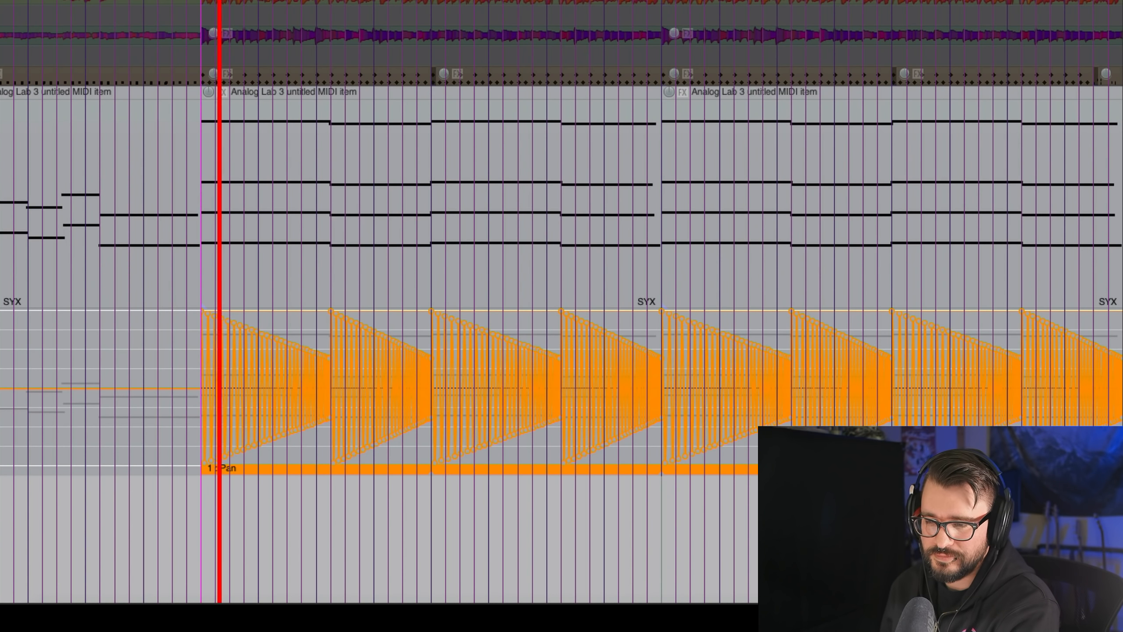
pyautogui.scroll(-2, 194, 228)
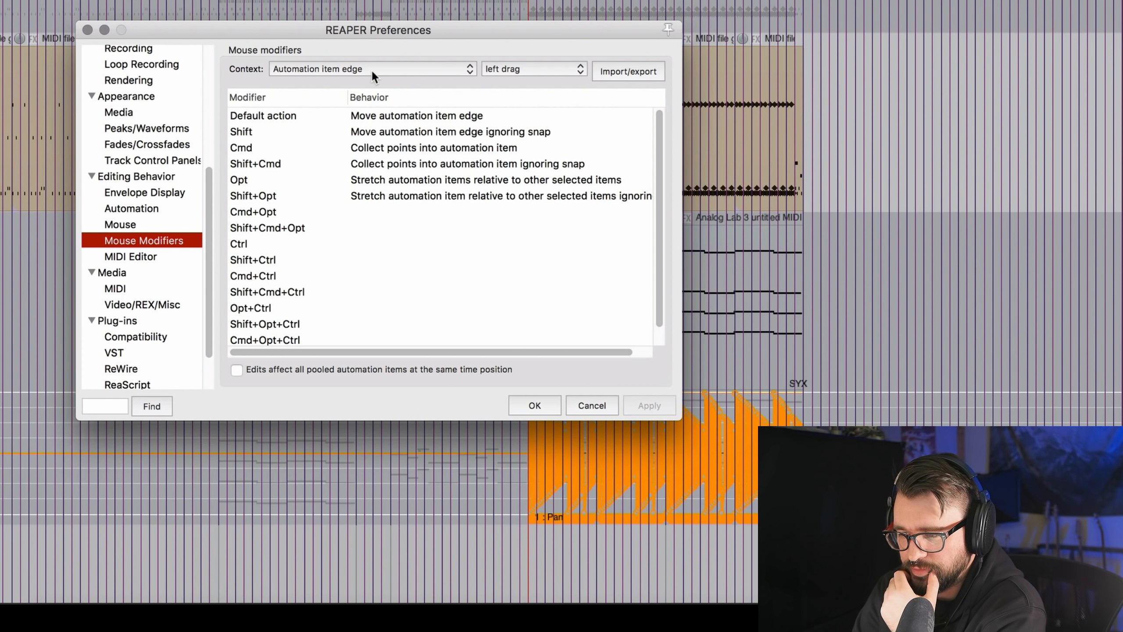
# Step: Review the left-drag mouse modifiers for the Automation item context, including the copy and move-contents behaviors
pyautogui.click(377, 69)
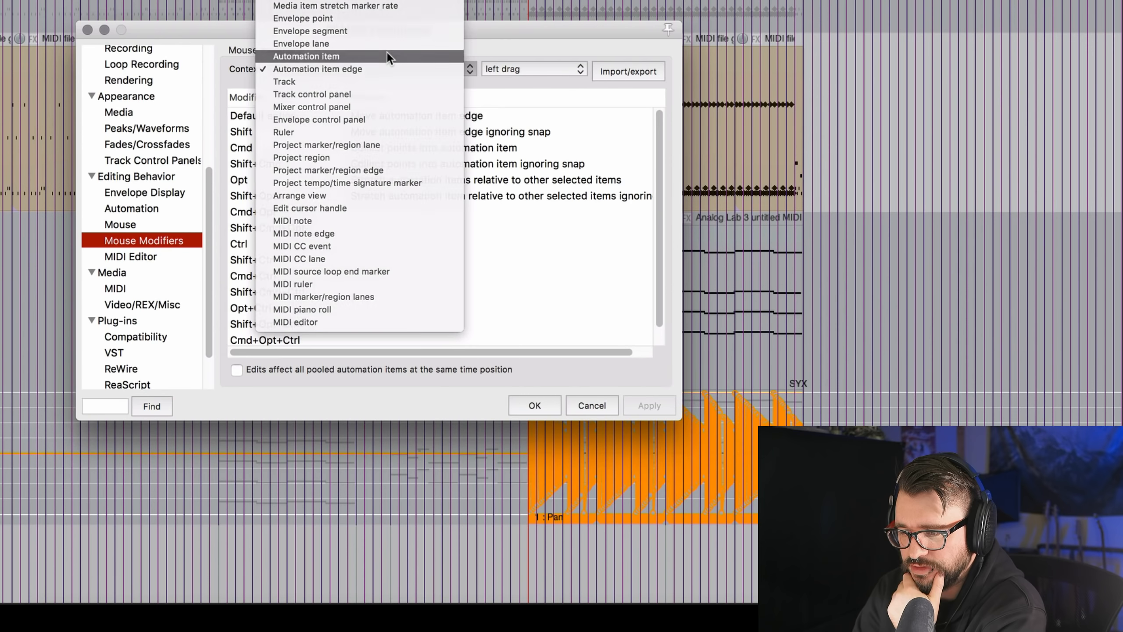
pyautogui.click(387, 56)
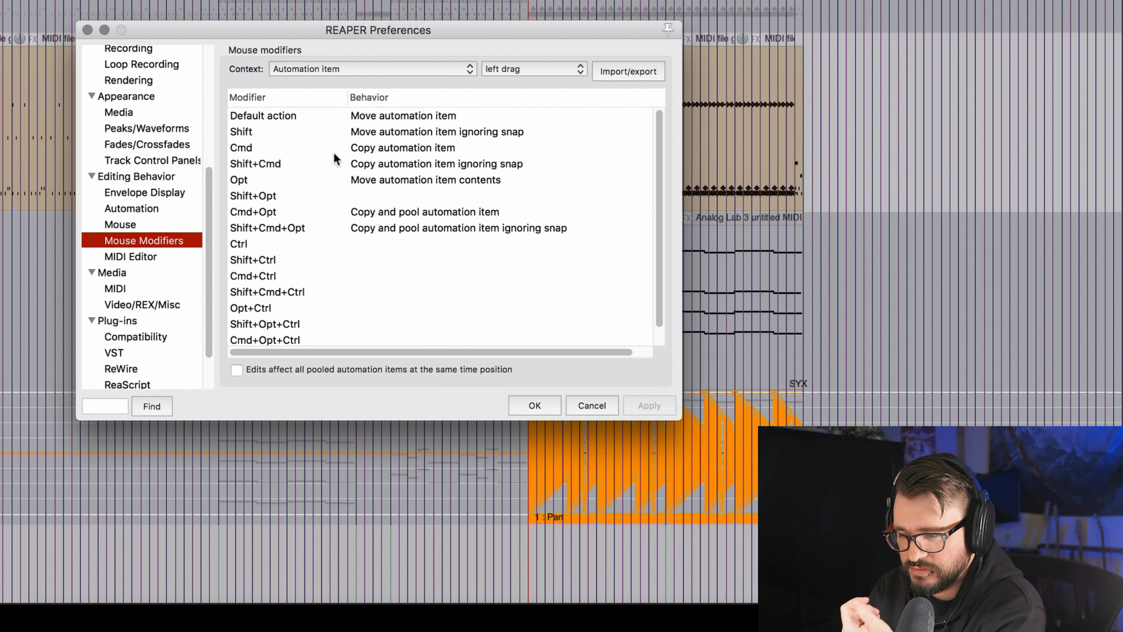
pyautogui.click(422, 148)
pyautogui.click(411, 179)
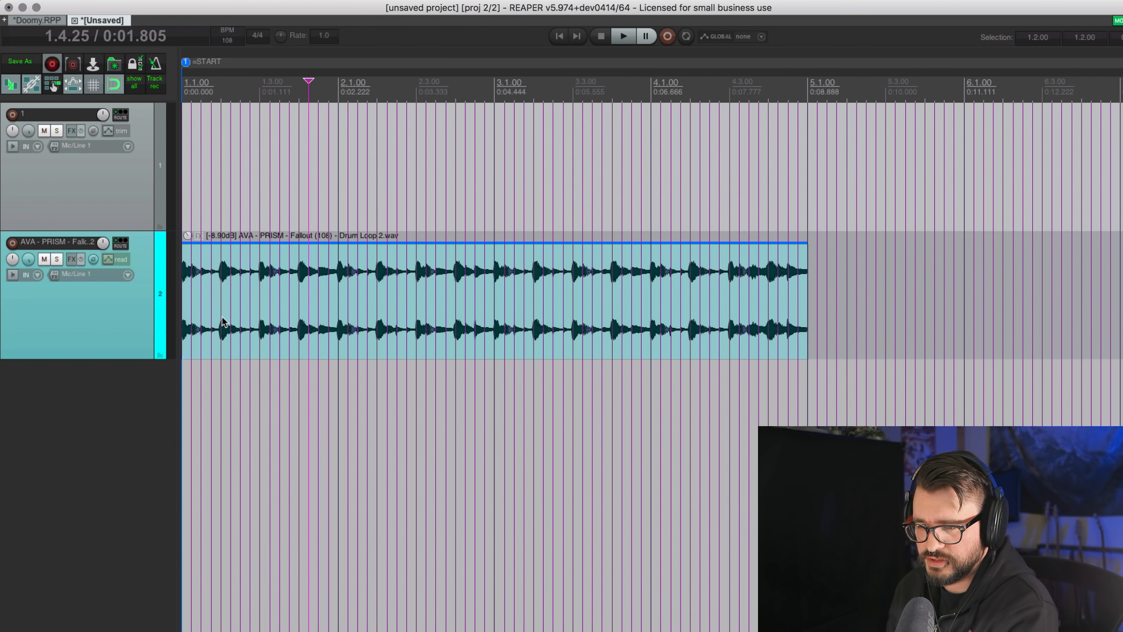
# Step: Play the drum loop in the unsaved project from the start to hear it without automation
pyautogui.click(222, 322)
pyautogui.click(185, 90)
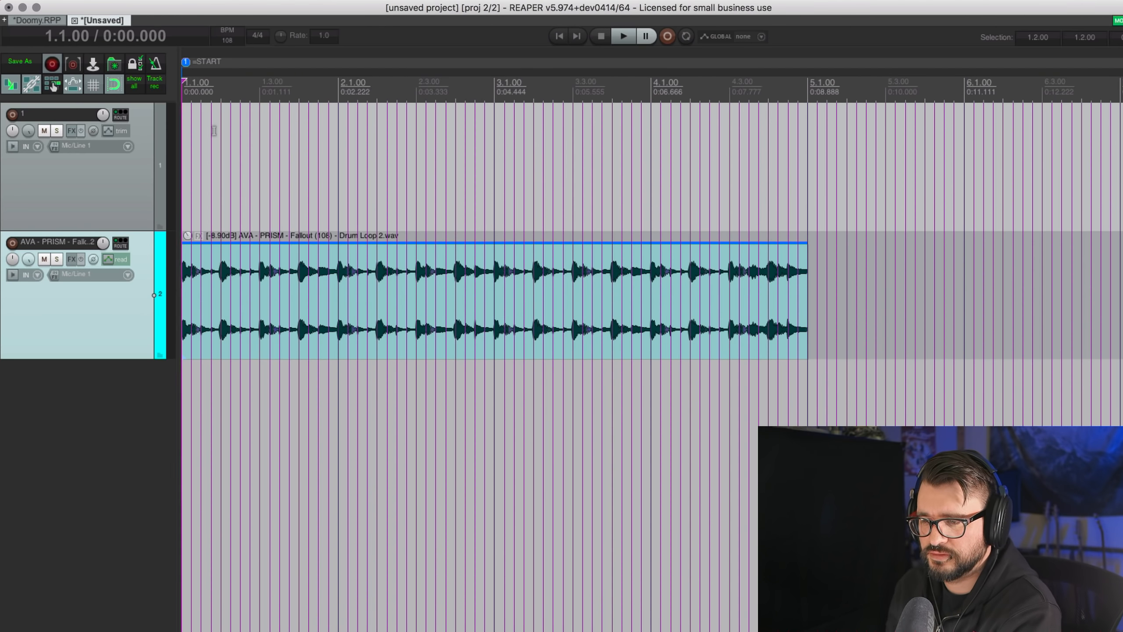
pyautogui.press('space')
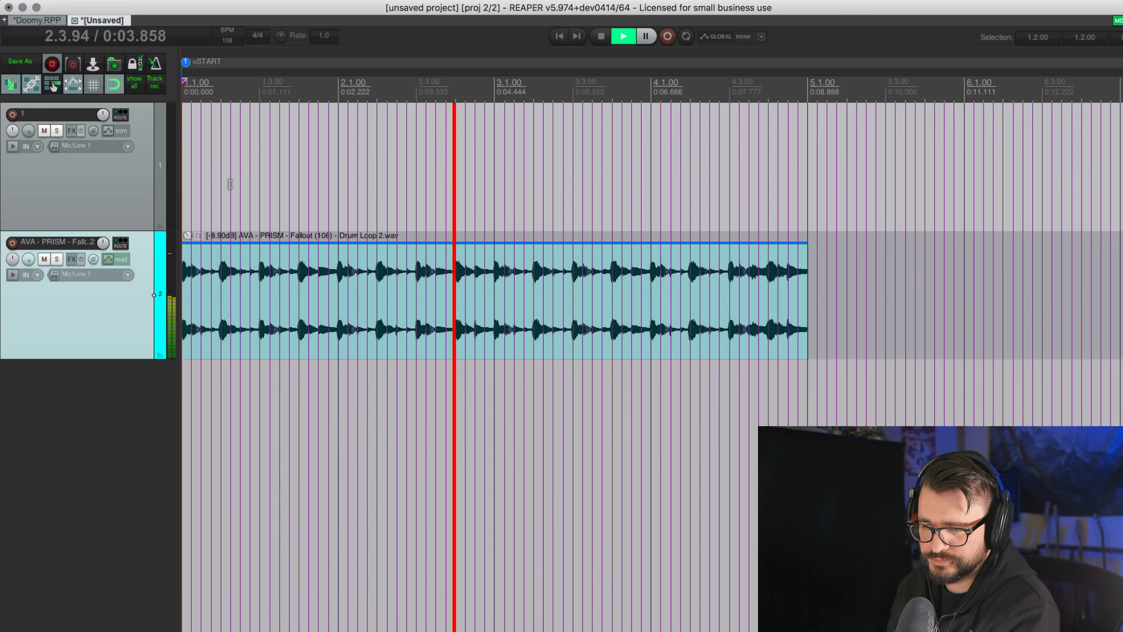
pyautogui.press('space')
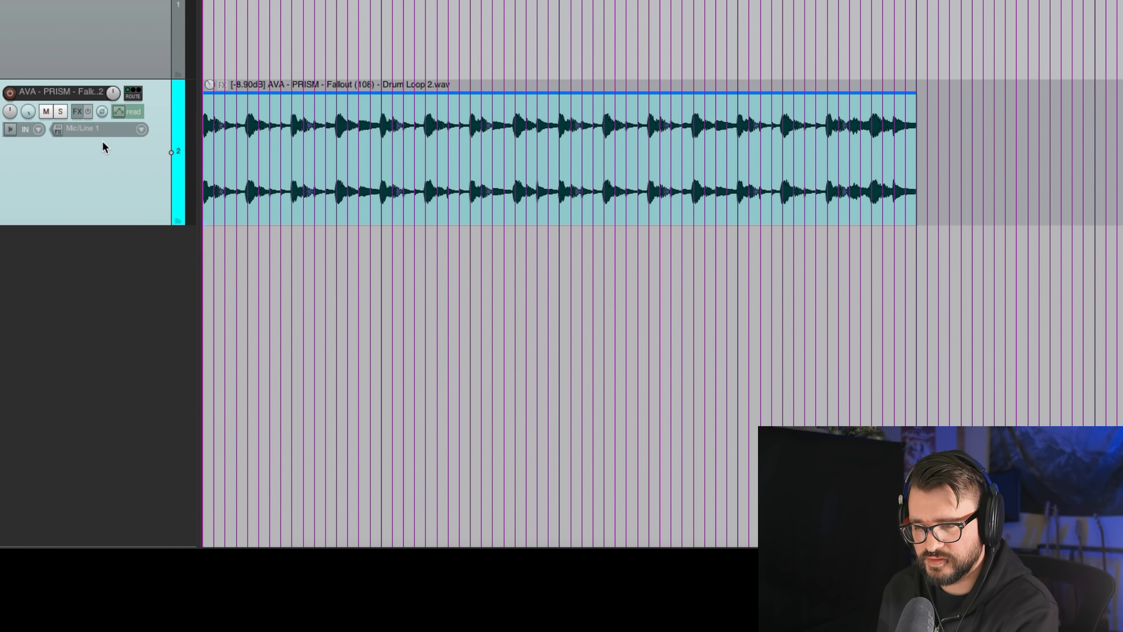
# Step: Set the drum loop track to Write automation mode and record rhythmic volume fader movements from the start past the loop's end
pyautogui.click(119, 110)
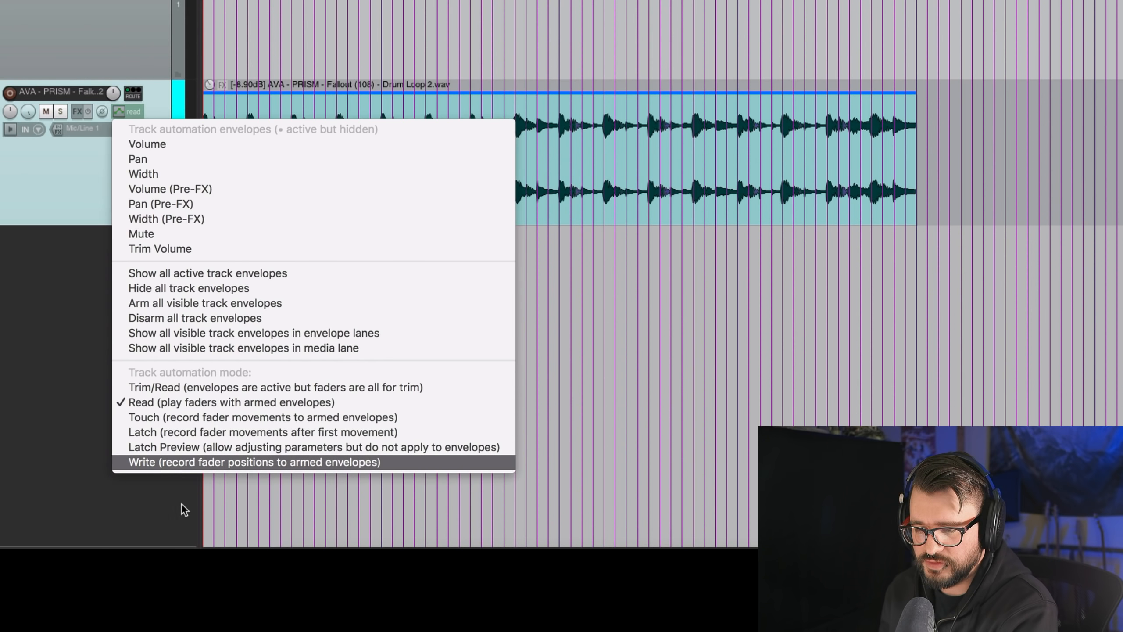
pyautogui.click(173, 463)
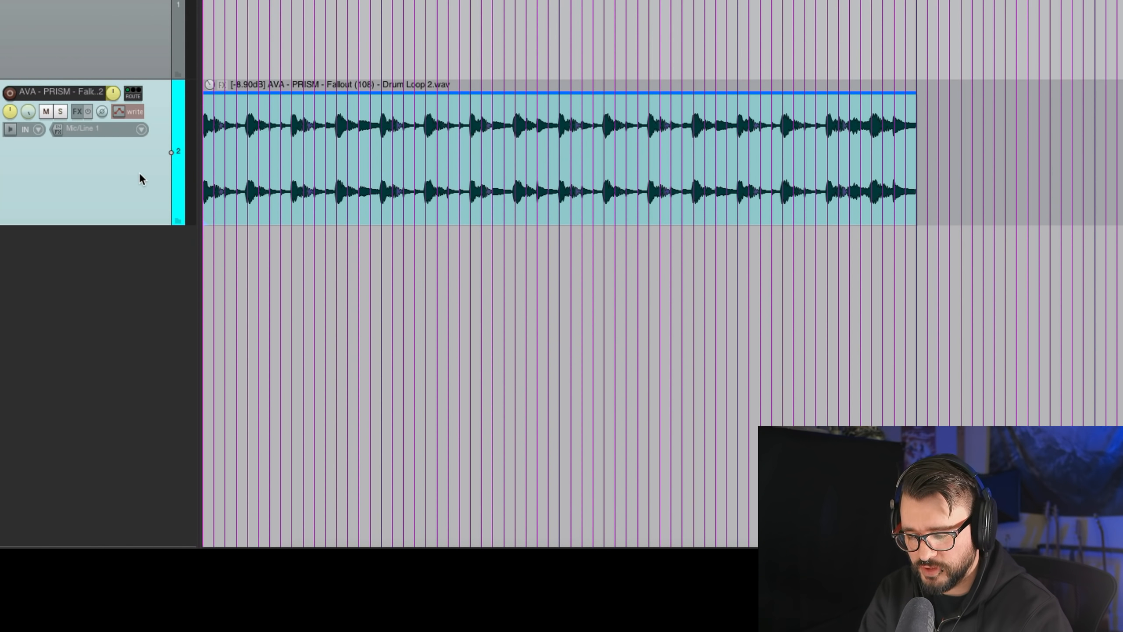
pyautogui.press('space')
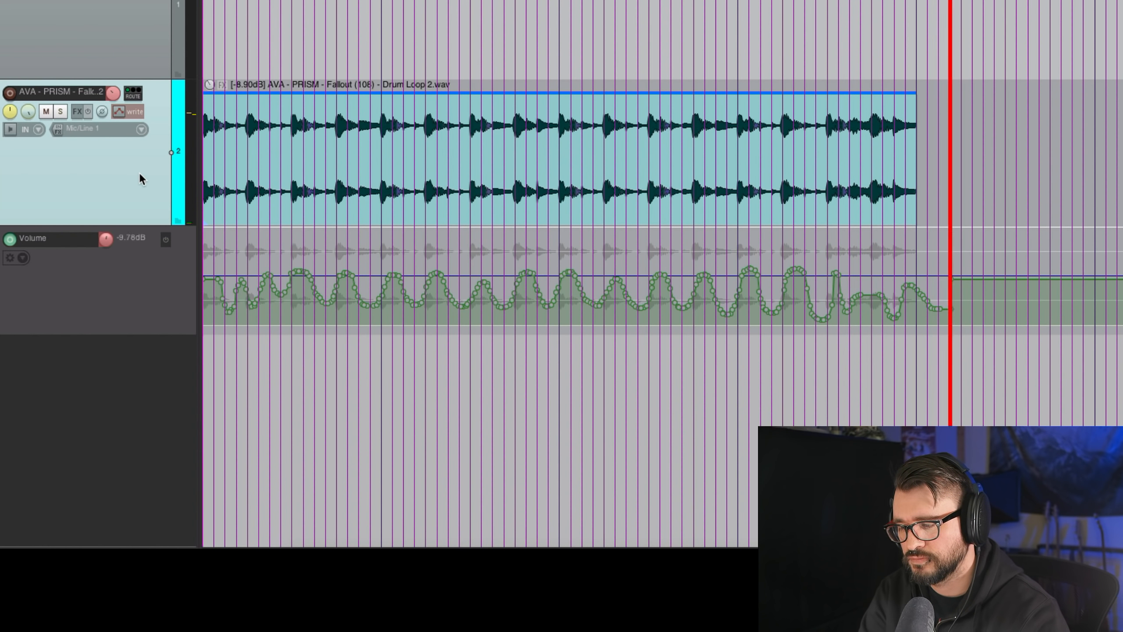
pyautogui.press('space')
pyautogui.click(504, 371)
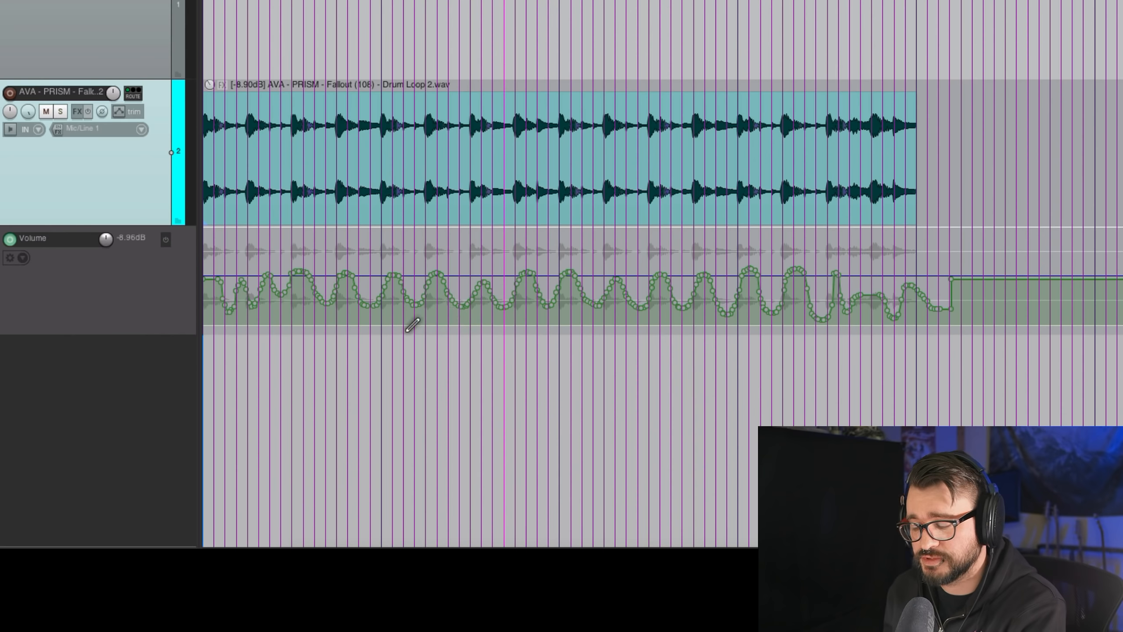
# Step: Add two points to the volume envelope past the drum loop's end and pull the envelope down to about -9.83 dB
pyautogui.hscroll(3, 1003, 299)
pyautogui.click(946, 279)
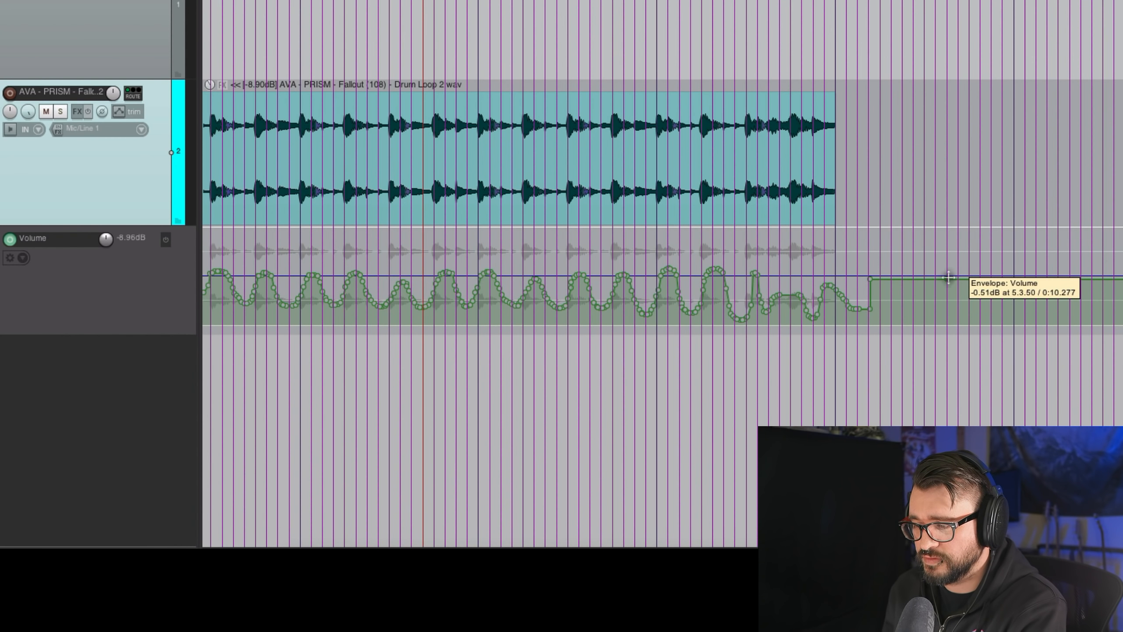
pyautogui.click(1070, 280)
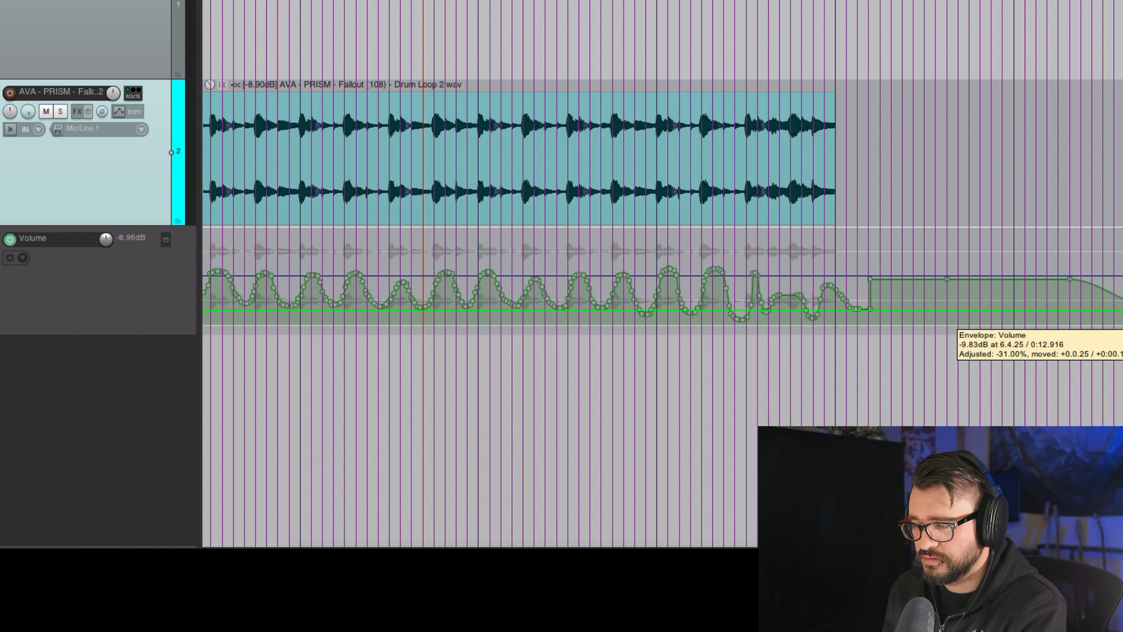
pyautogui.moveTo(1070, 279); pyautogui.dragTo(1058, 313)
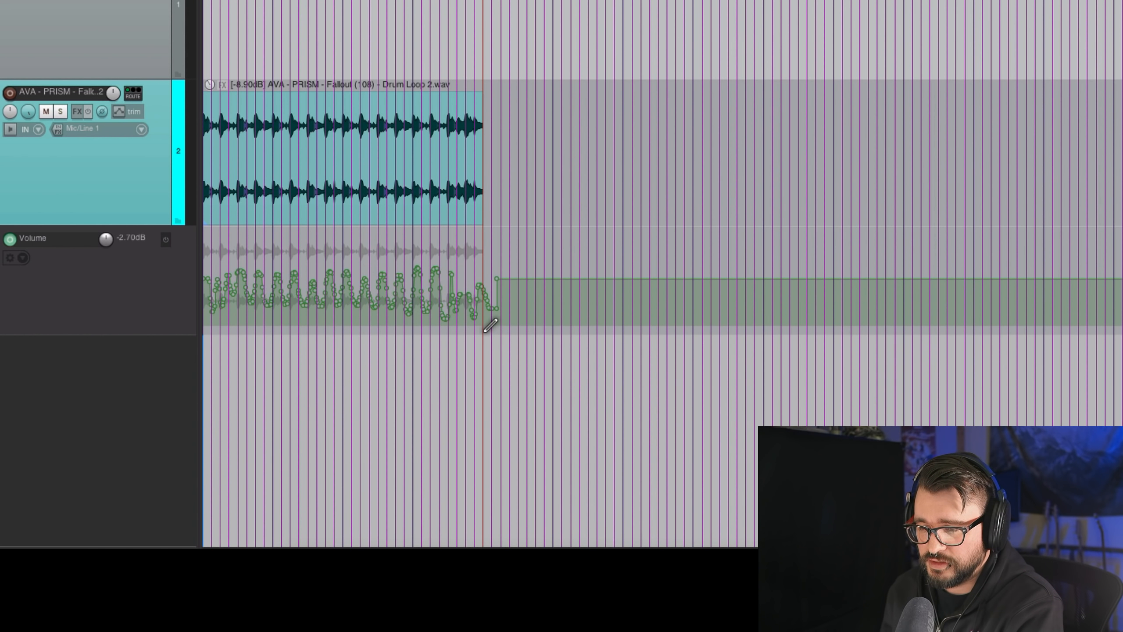
# Step: Create a volume automation item spanning the drum loop, shift it one bar later and return it to the loop's start
pyautogui.scroll(3, 484, 339)
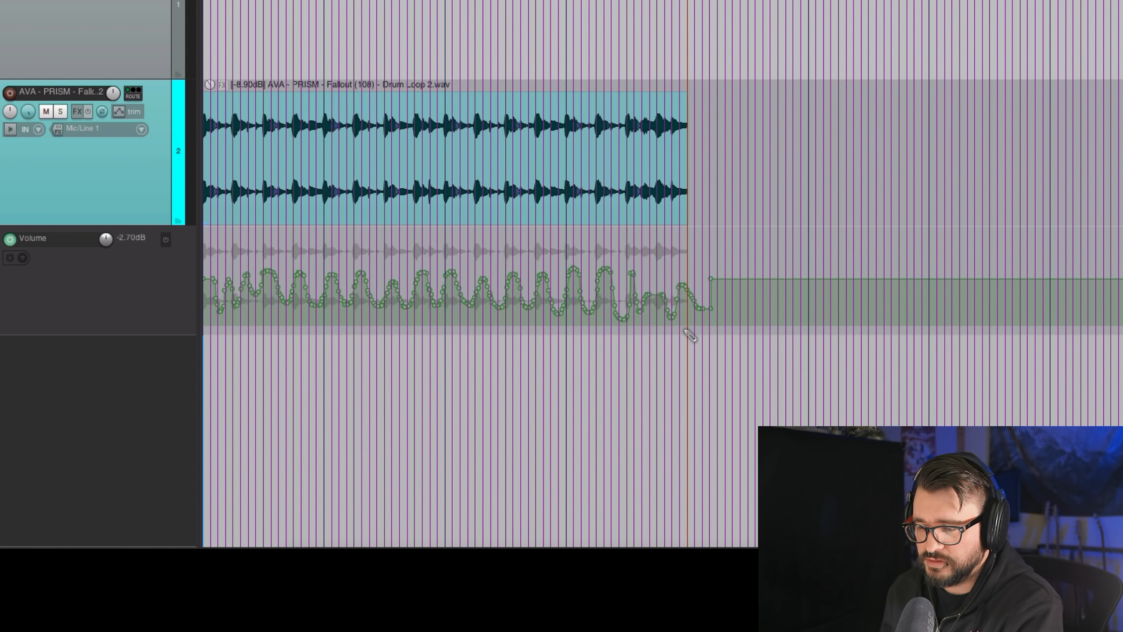
pyautogui.moveTo(685, 329); pyautogui.dragTo(176, 313)
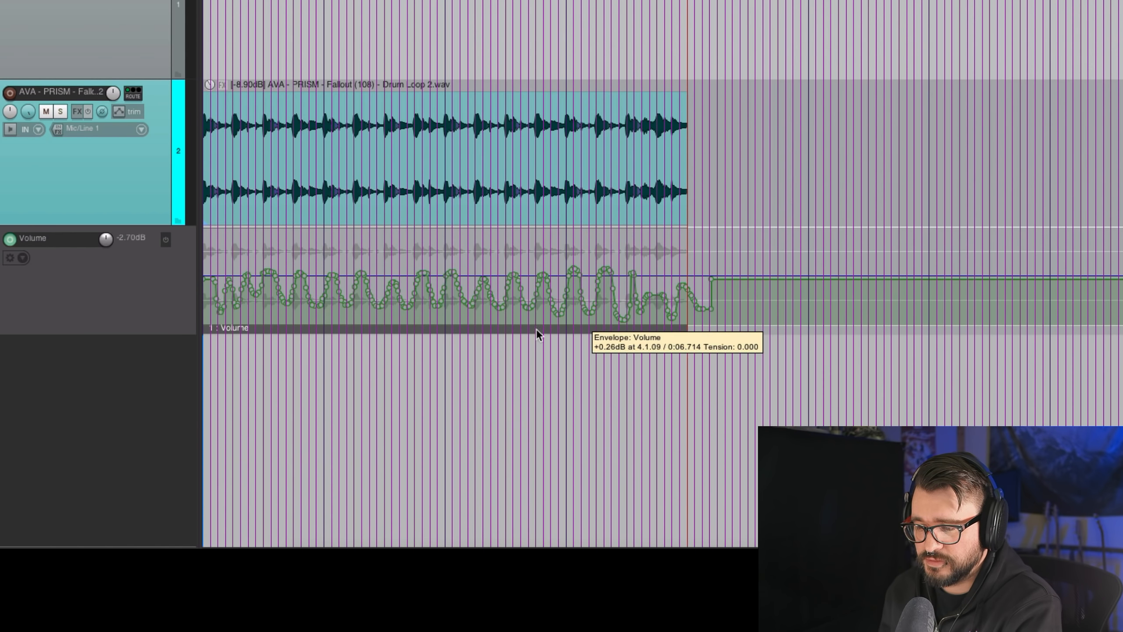
pyautogui.moveTo(235, 328)
pyautogui.mouseDown()
pyautogui.moveTo(480, 334)
pyautogui.moveTo(359, 333)
pyautogui.mouseUp()
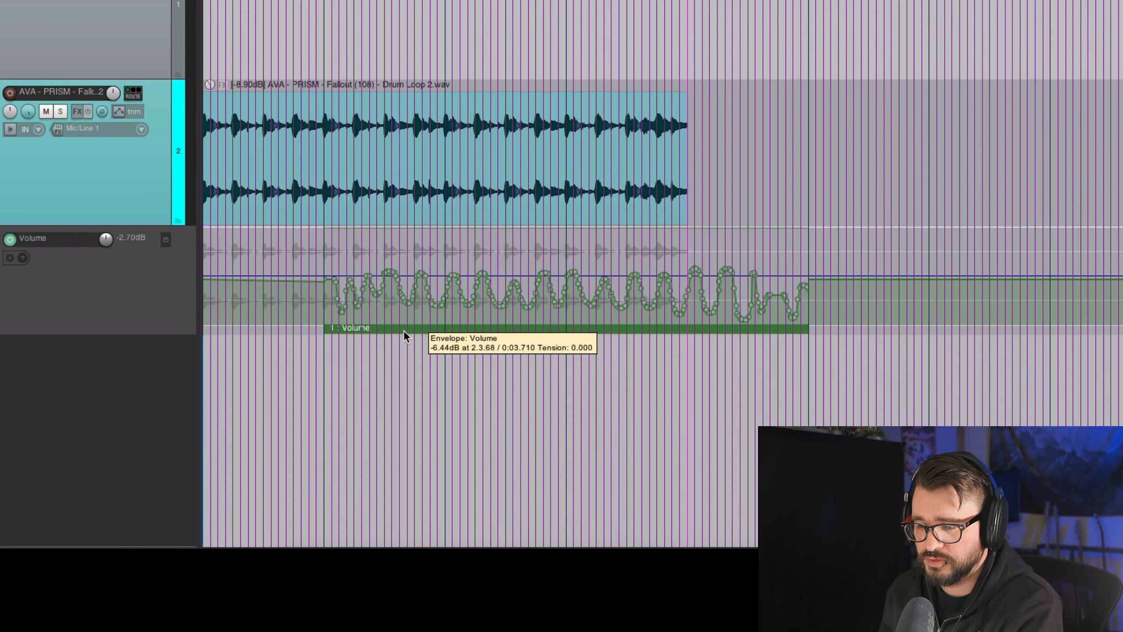
pyautogui.moveTo(404, 330); pyautogui.dragTo(245, 326)
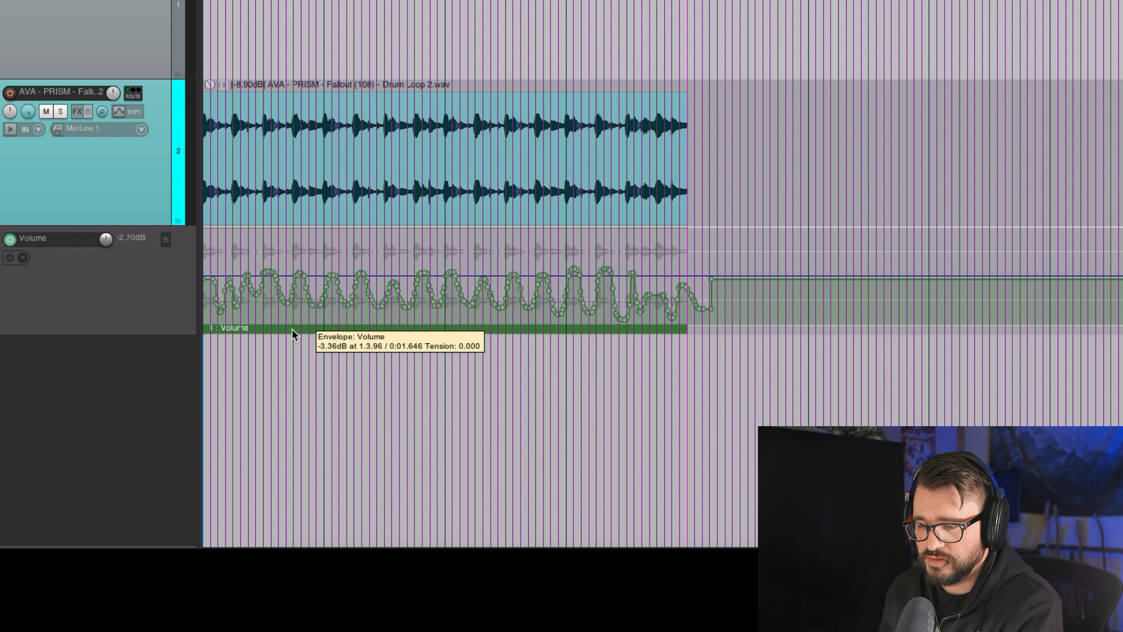
# Step: Show track 1's volume envelope, try moving and pasting the automation item onto it, and undo both attempts
pyautogui.click(121, 39)
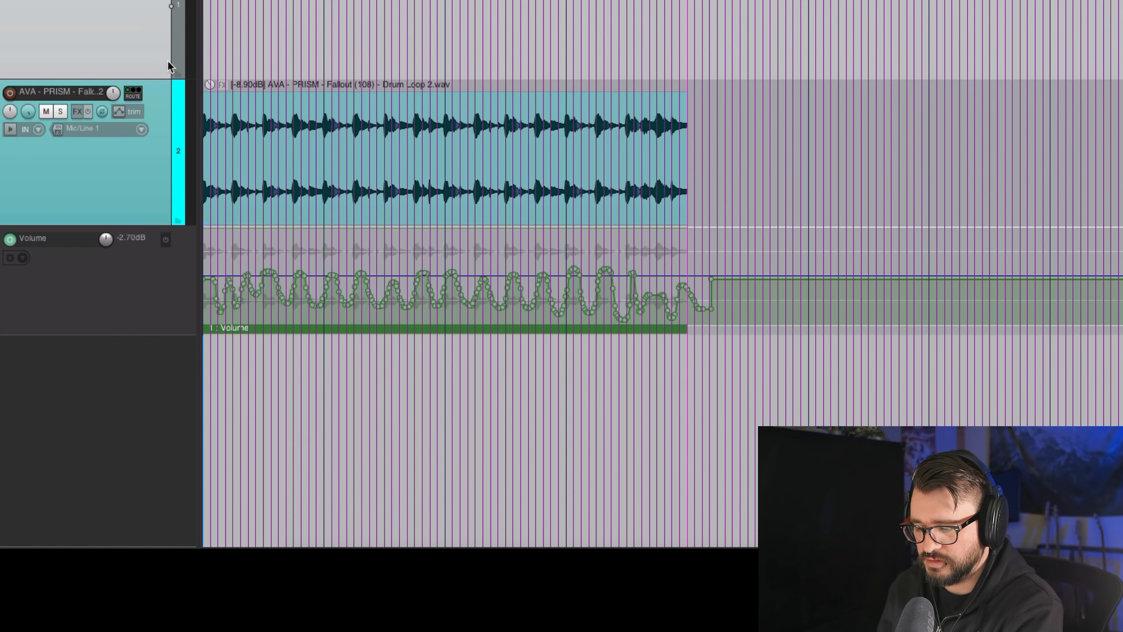
pyautogui.press('v')
pyautogui.moveTo(286, 436); pyautogui.dragTo(256, 97)
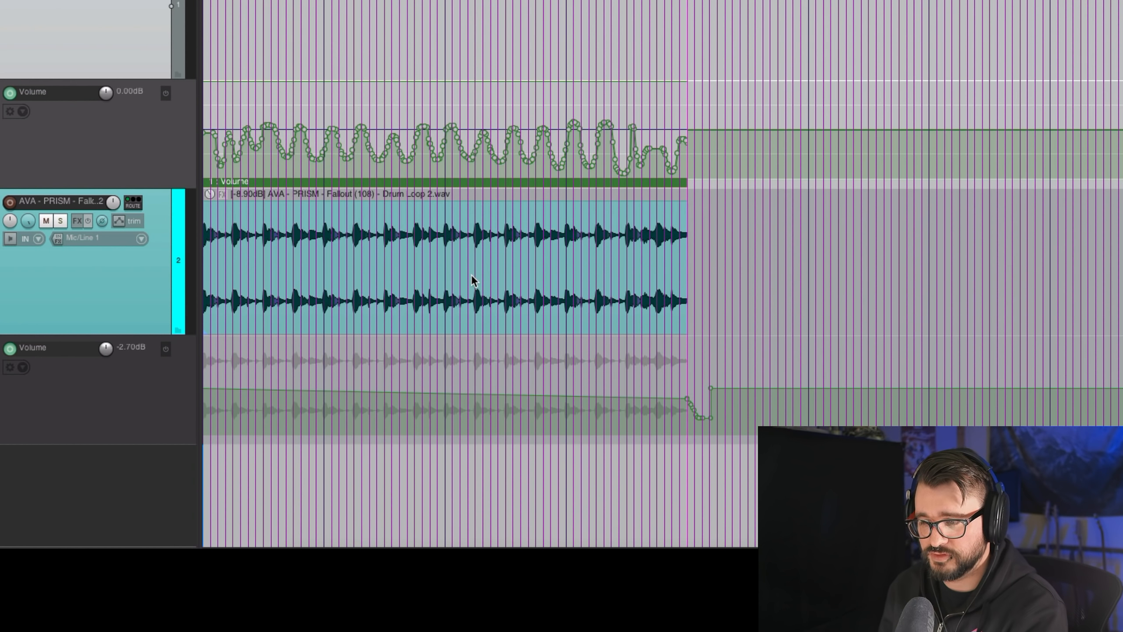
pyautogui.hotkey('ctrl', 'z')
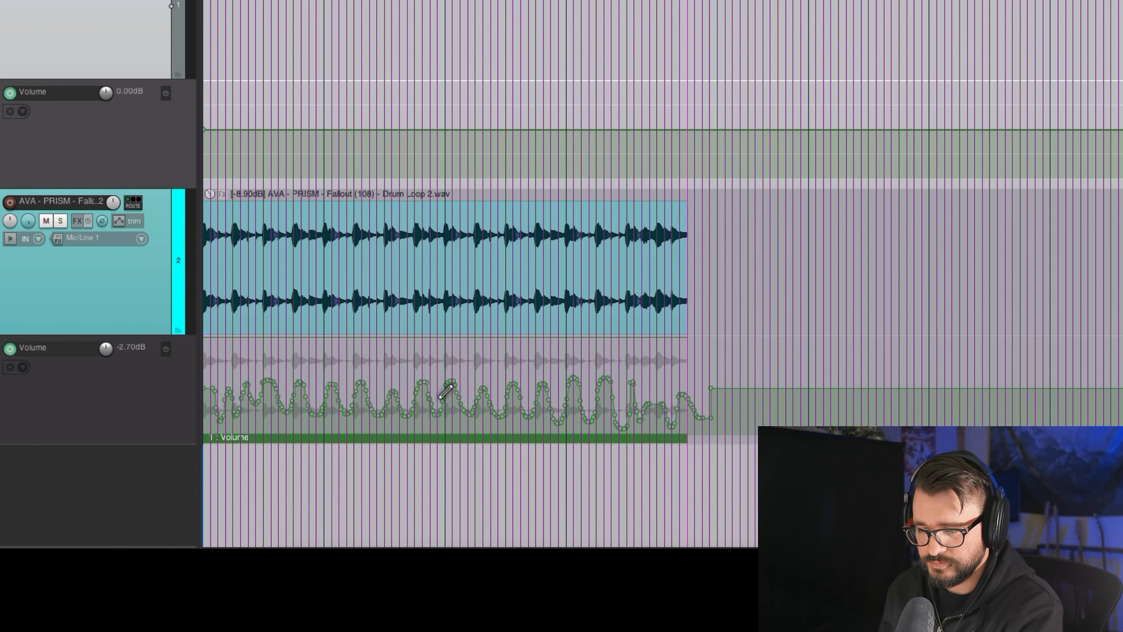
pyautogui.hotkey('ctrl', 'v')
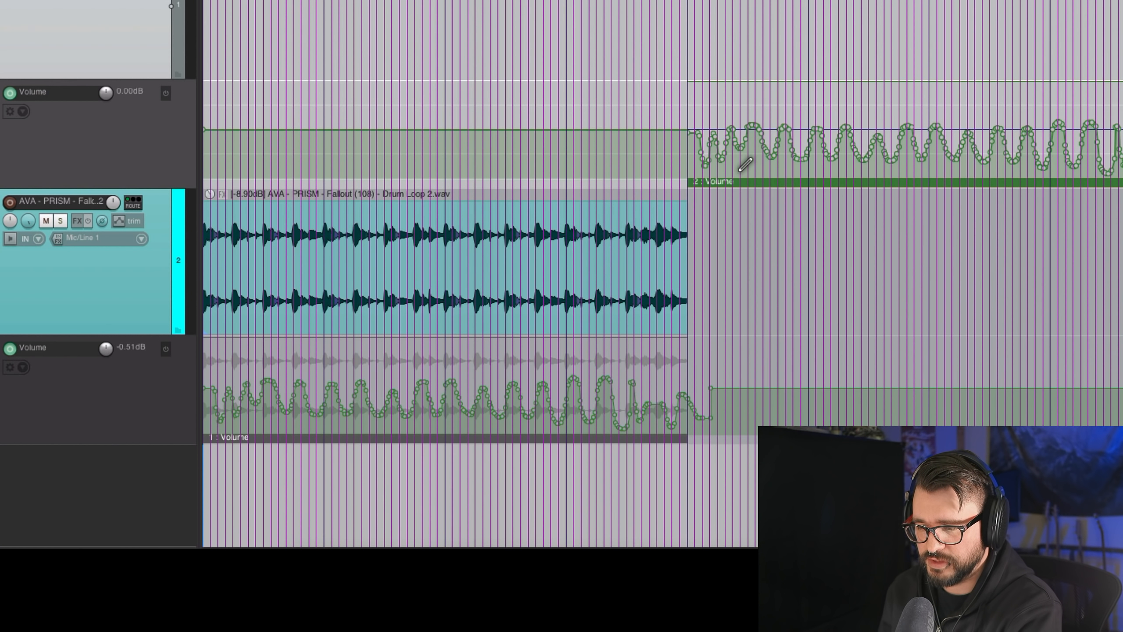
pyautogui.hotkey('ctrl', 'z')
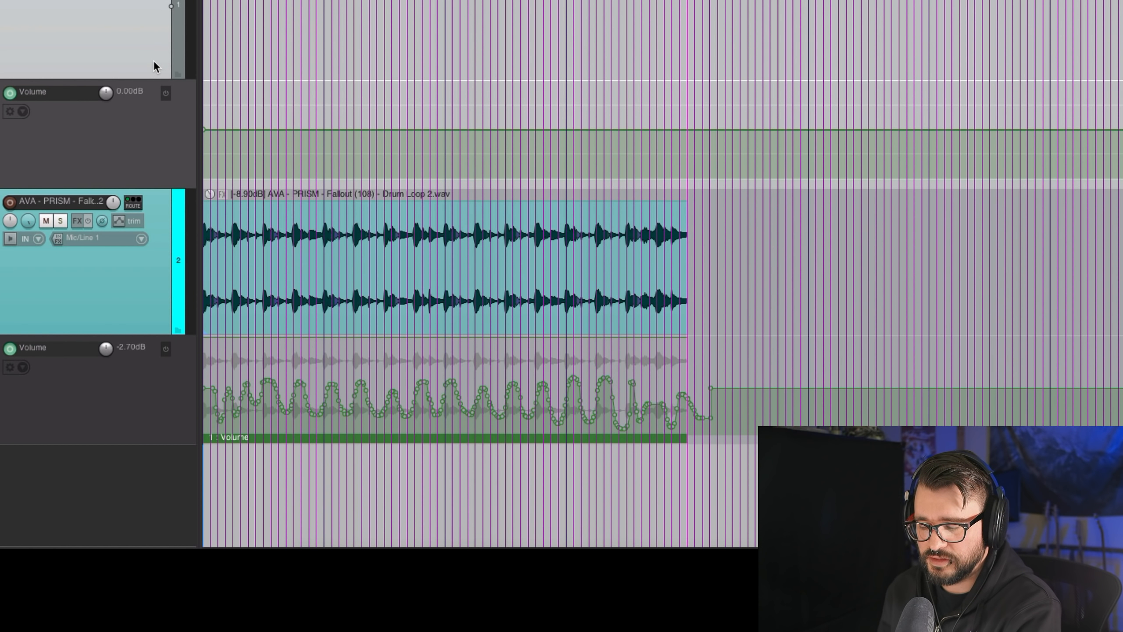
# Step: Show track 1's pan envelope and paste the copied volume automation item onto it at the project start
pyautogui.press('p')
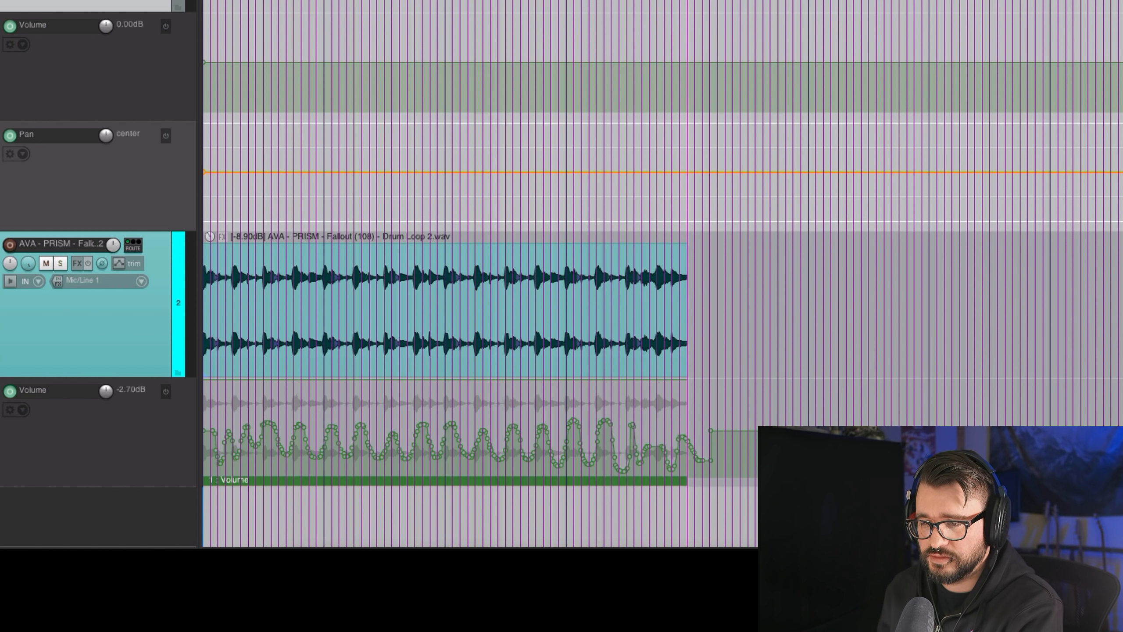
pyautogui.click(245, 196)
pyautogui.hotkey('ctrl', 'v')
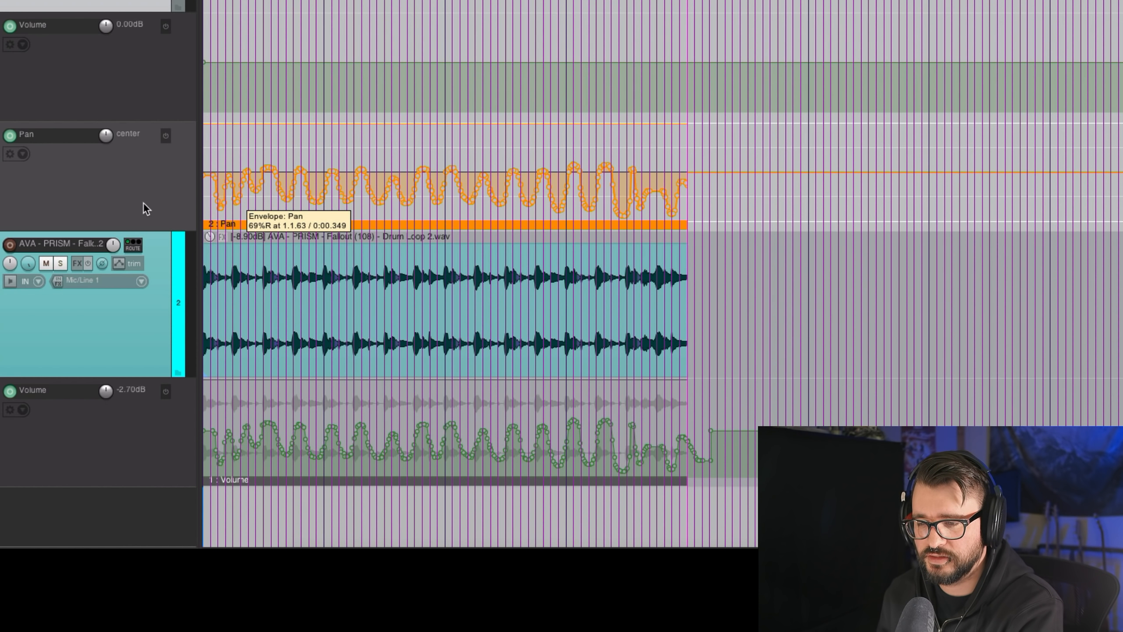
# Step: Delete the pasted pan automation item and hide the pan and volume envelopes of track 1
pyautogui.click(163, 166)
pyautogui.click(157, 90)
pyautogui.click(158, 168)
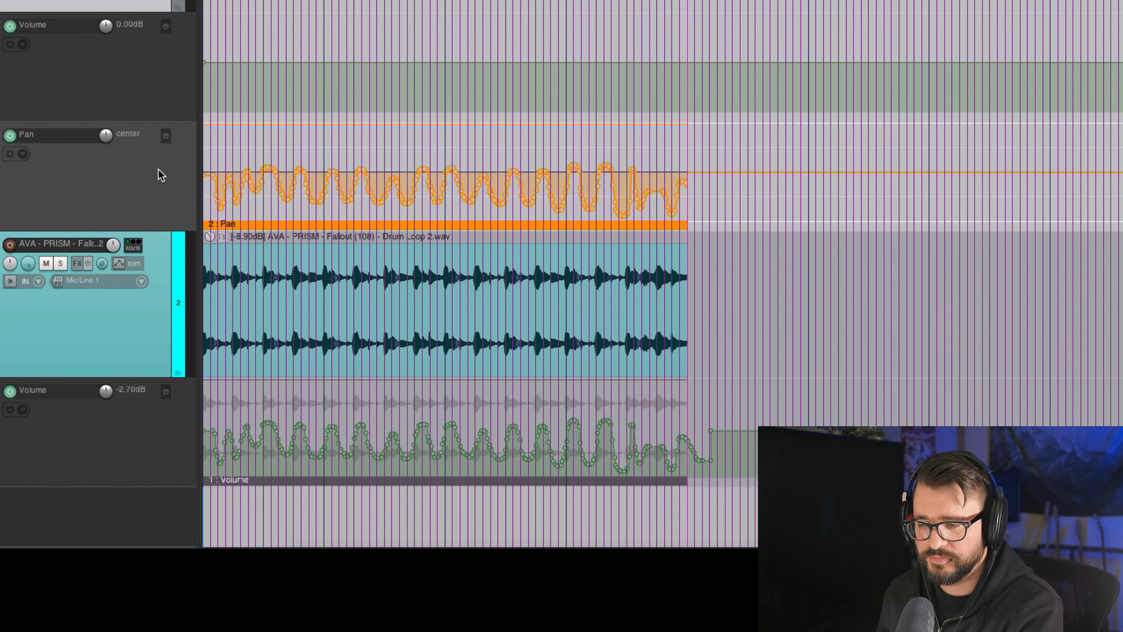
pyautogui.press('Delete')
pyautogui.click(165, 136)
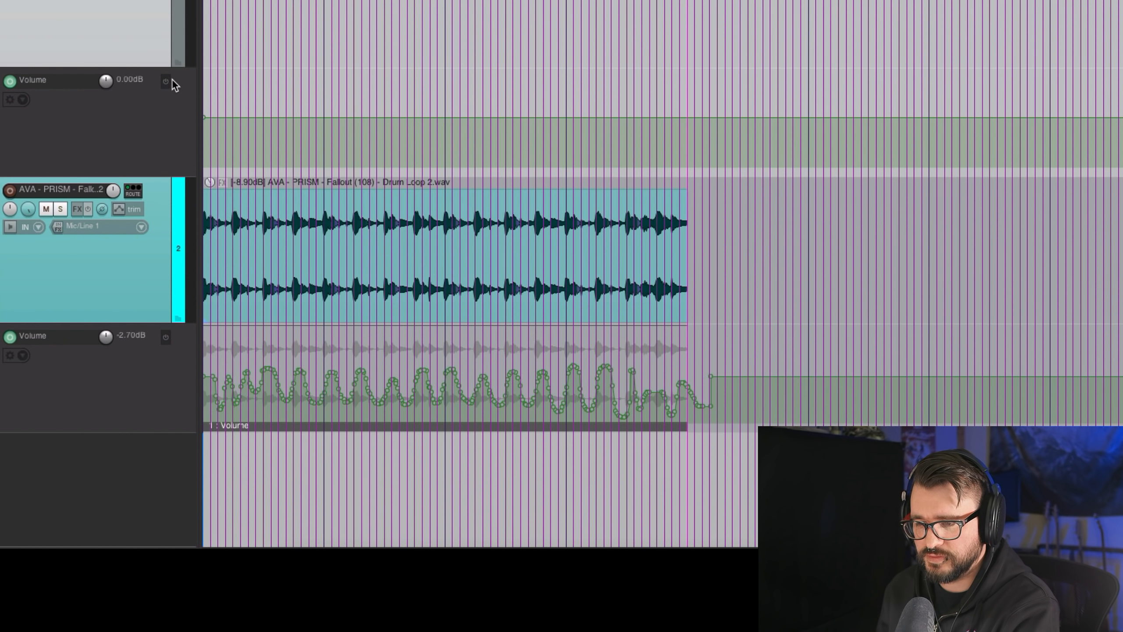
pyautogui.click(168, 83)
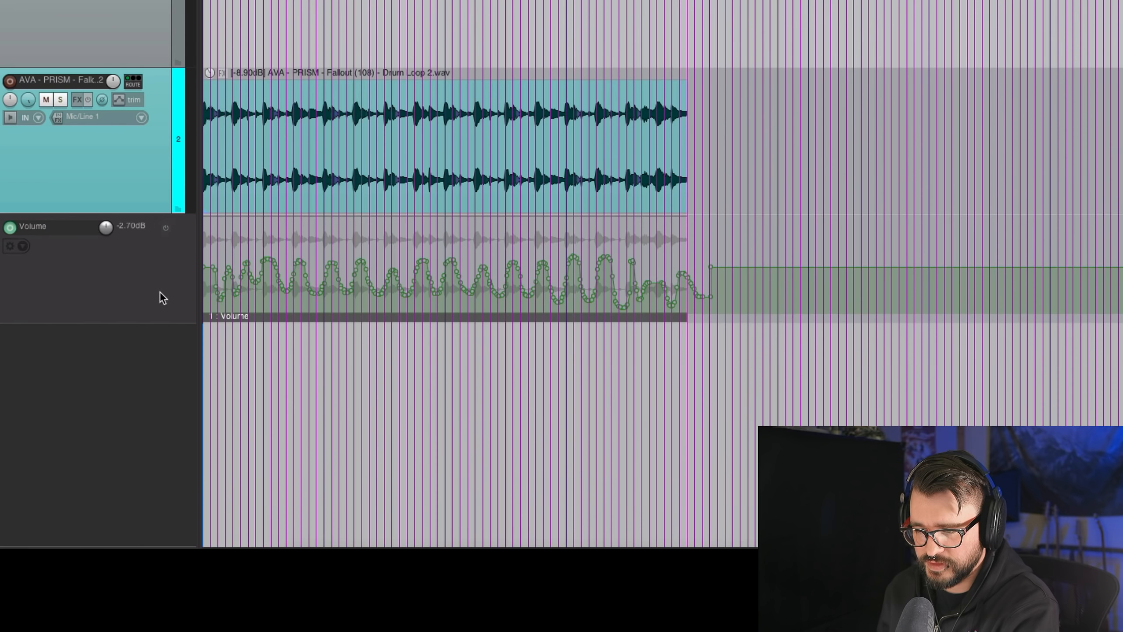
# Step: Set the drum loop's volume automation item to baseline 9 and amplitude 100, and name it "freehand volume curve"
pyautogui.click(206, 309)
pyautogui.click(271, 316)
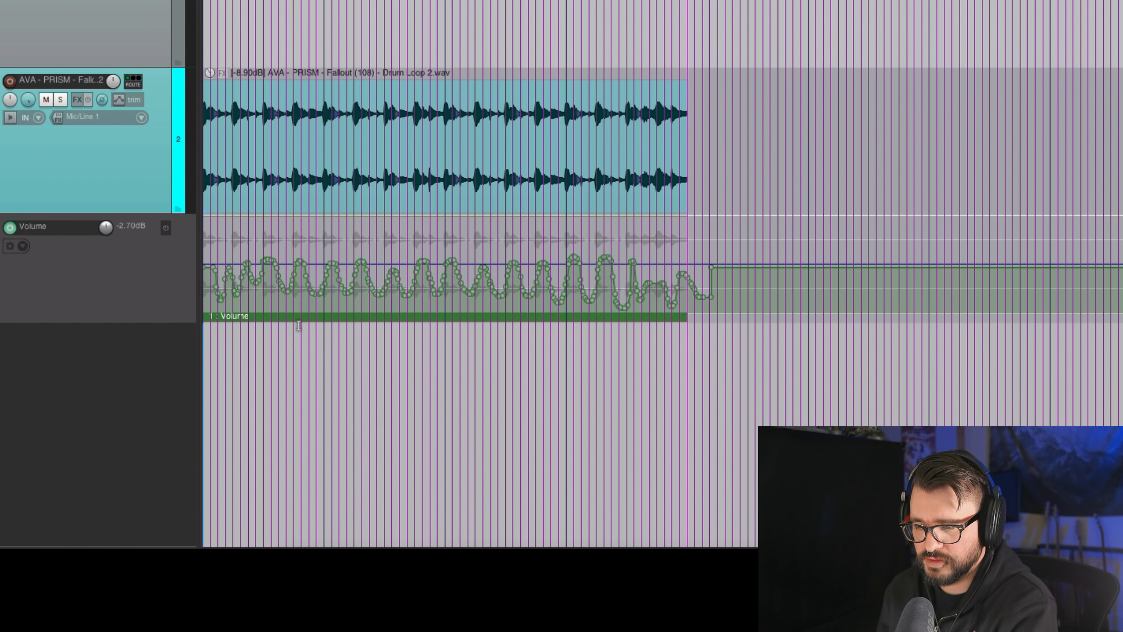
pyautogui.doubleClick(500, 314)
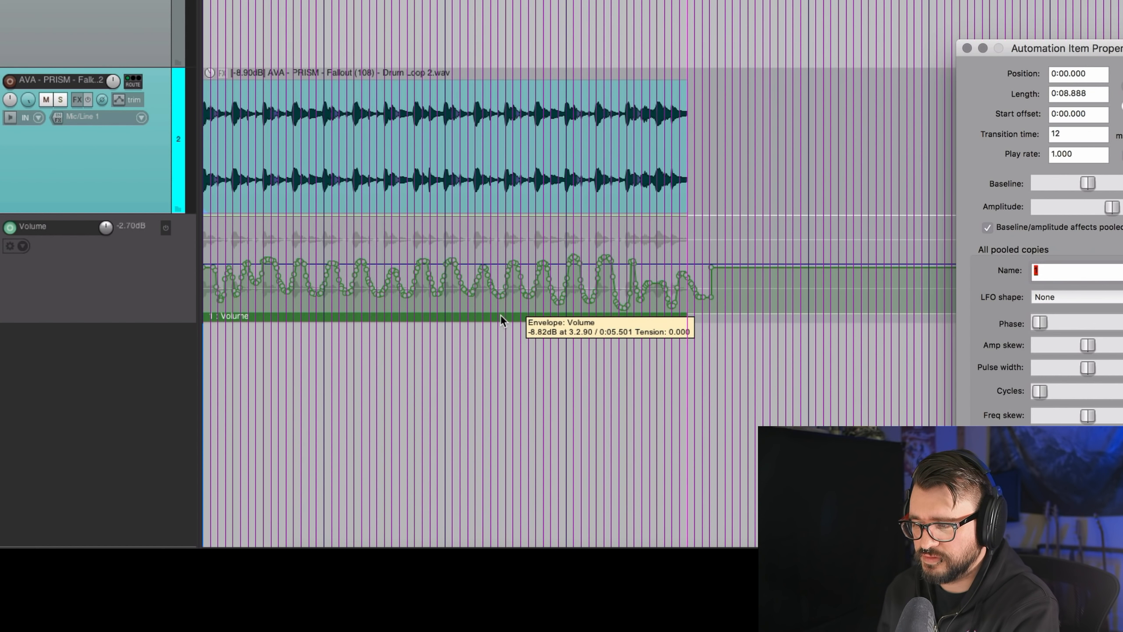
pyautogui.moveTo(1088, 182)
pyautogui.mouseDown()
pyautogui.moveTo(1078, 179)
pyautogui.moveTo(1096, 173)
pyautogui.mouseUp()
pyautogui.moveTo(934, 151); pyautogui.dragTo(947, 179)
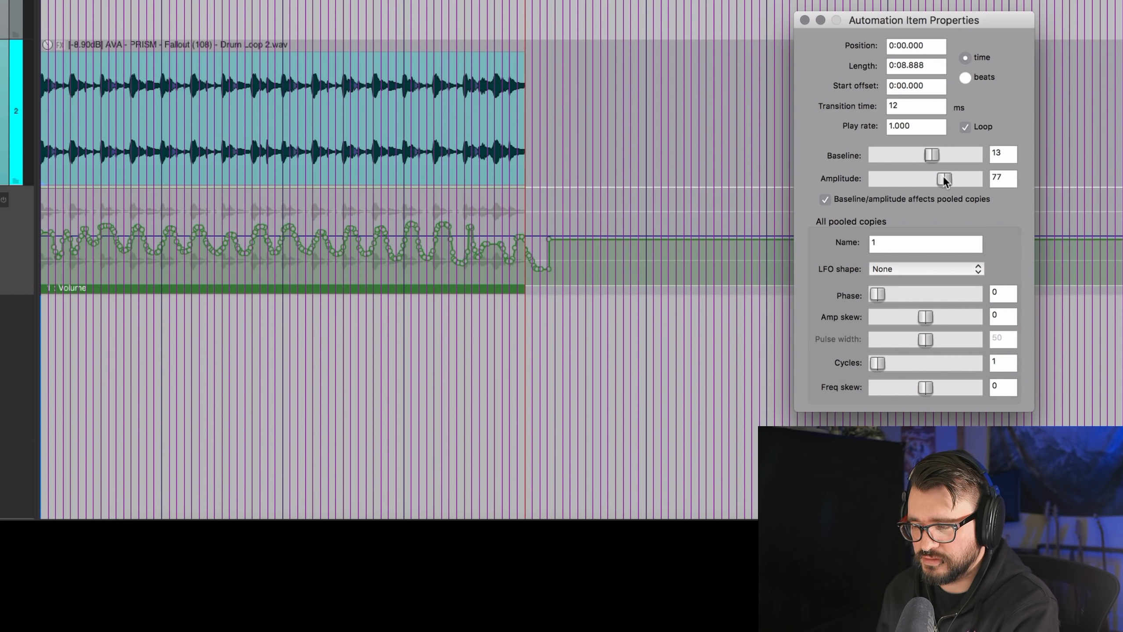
pyautogui.moveTo(943, 178); pyautogui.dragTo(932, 146)
pyautogui.doubleClick(908, 179)
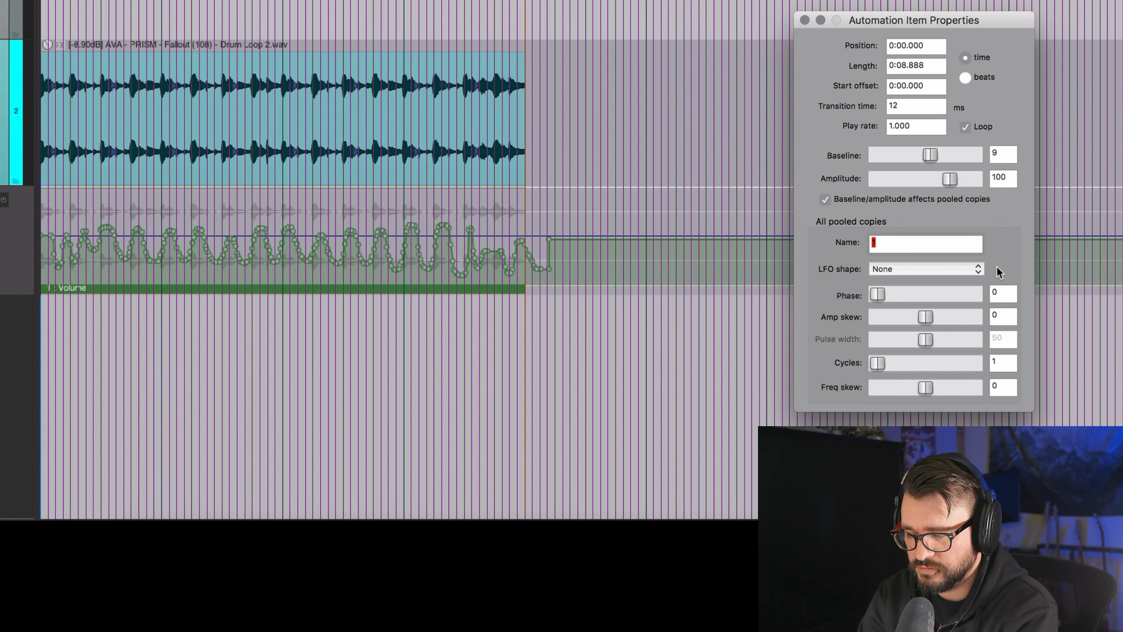
pyautogui.write('freehand volume curve')
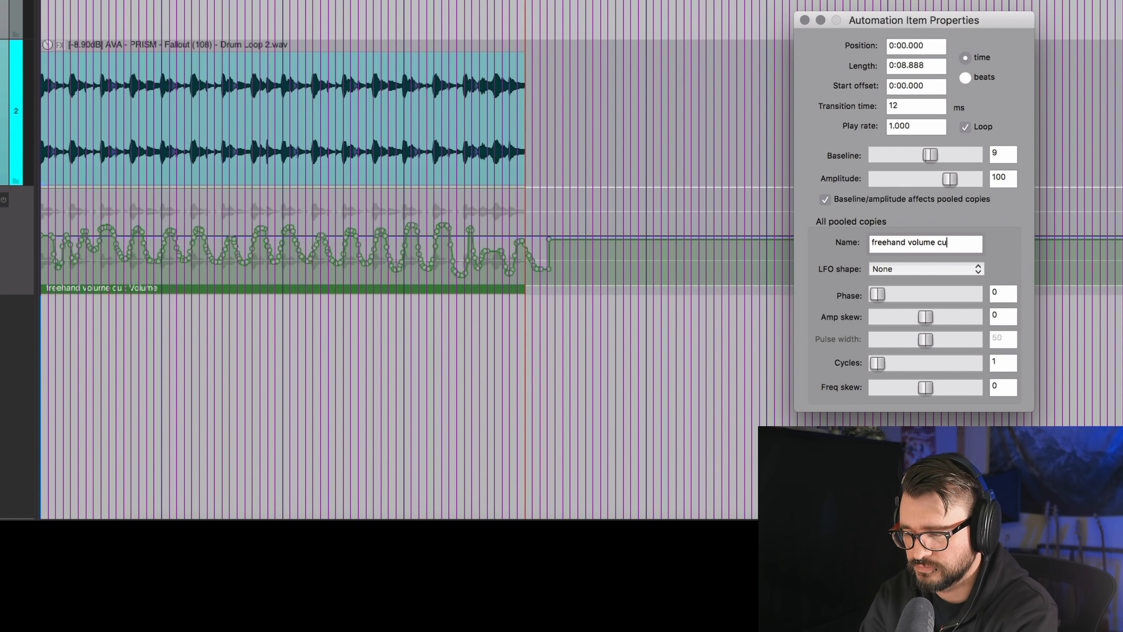
pyautogui.click(805, 20)
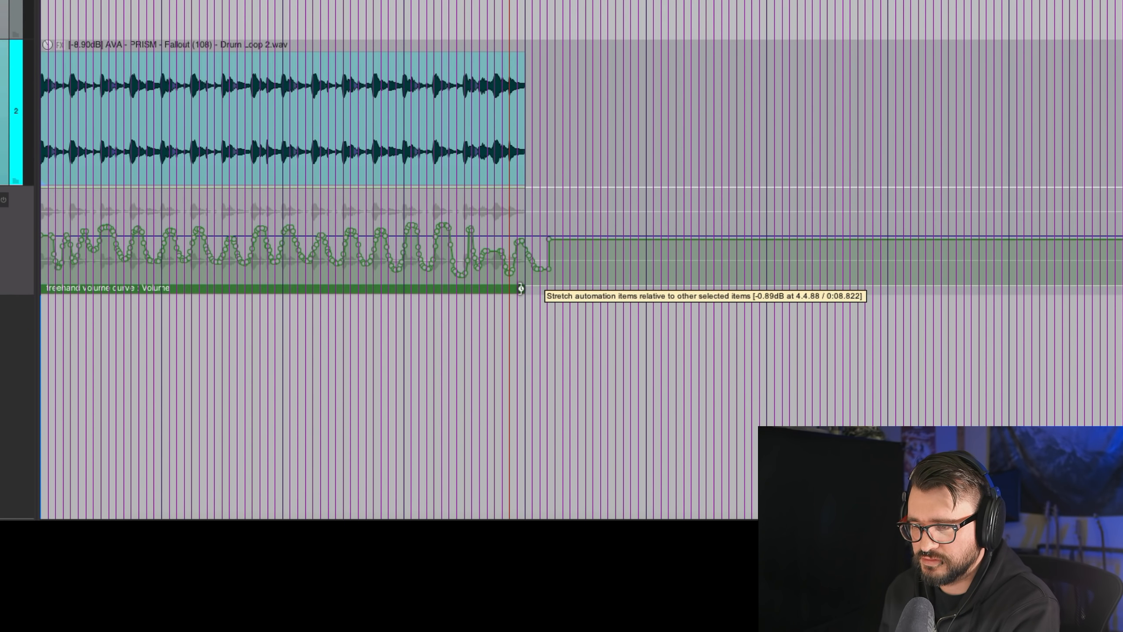
# Step: Compress the automation item to half its length, extend it so it repeats up to the drum loop's end, and audition it
pyautogui.moveTo(520, 289); pyautogui.dragTo(283, 288)
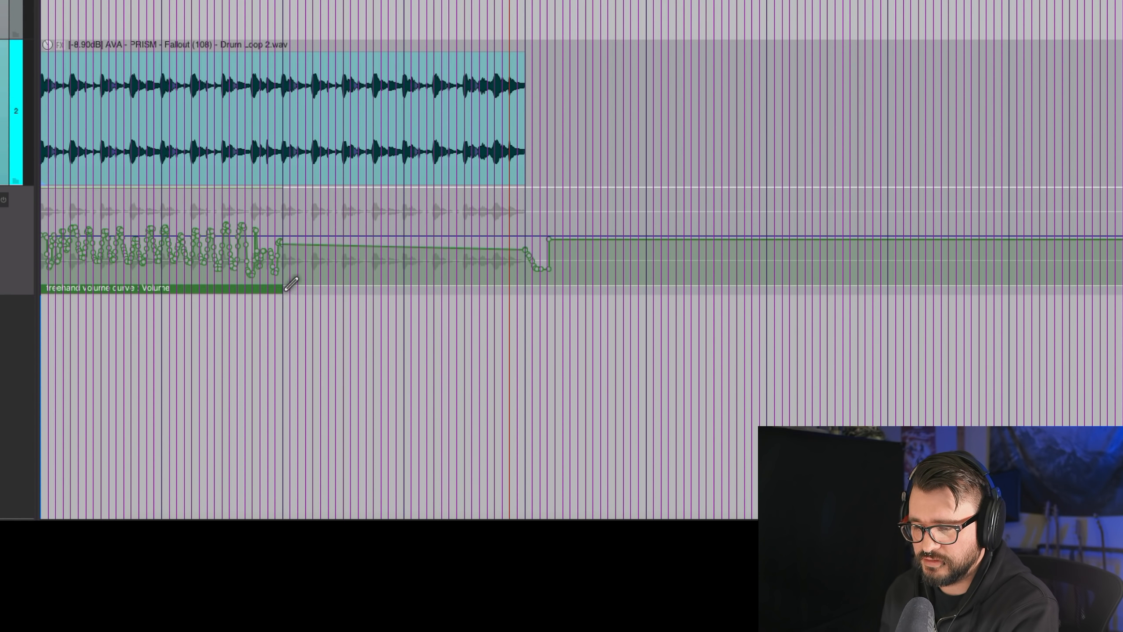
pyautogui.moveTo(290, 285); pyautogui.dragTo(525, 289)
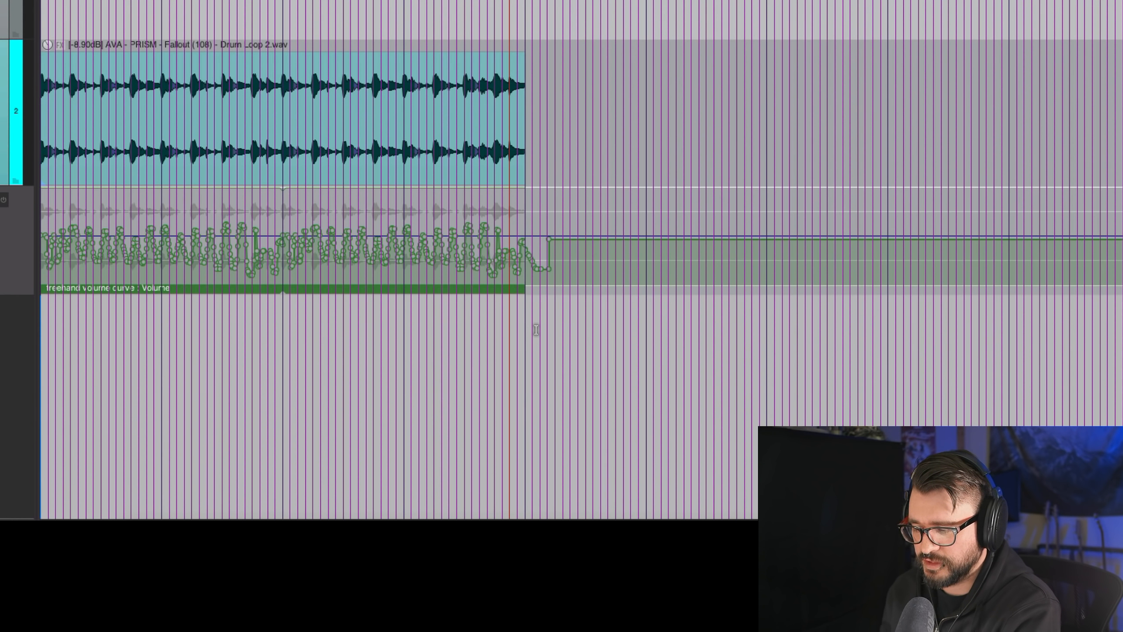
pyautogui.press('space')
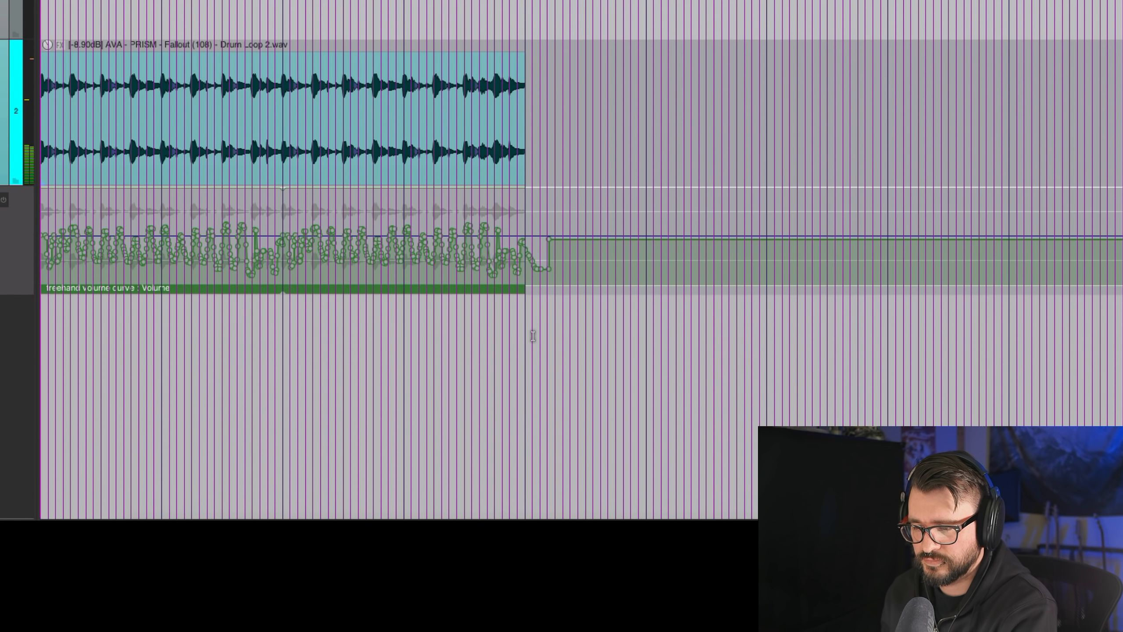
# Step: Save the automation item as "freehand volume curve.ReaperAutoItem" in the AutomationItems folder
pyautogui.rightClick(121, 286)
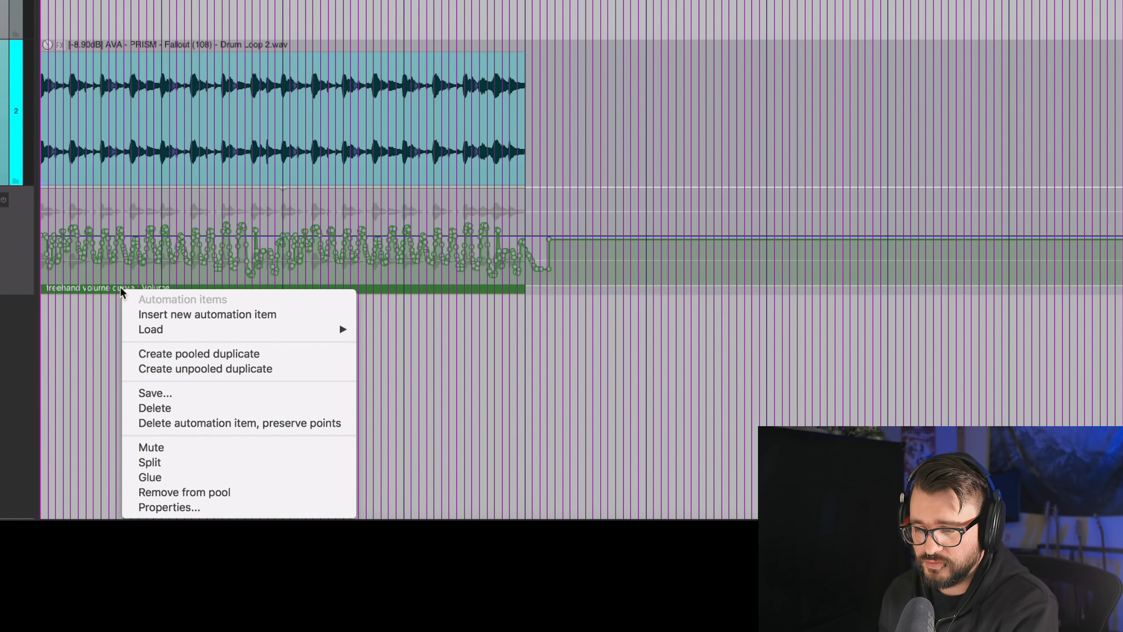
pyautogui.click(193, 392)
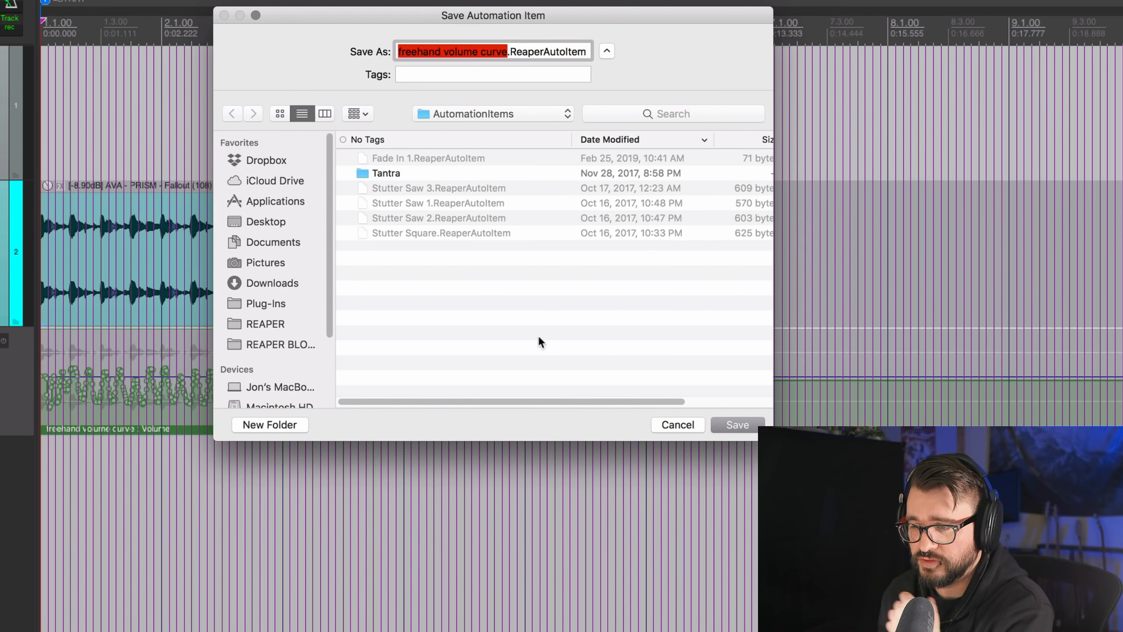
pyautogui.click(723, 423)
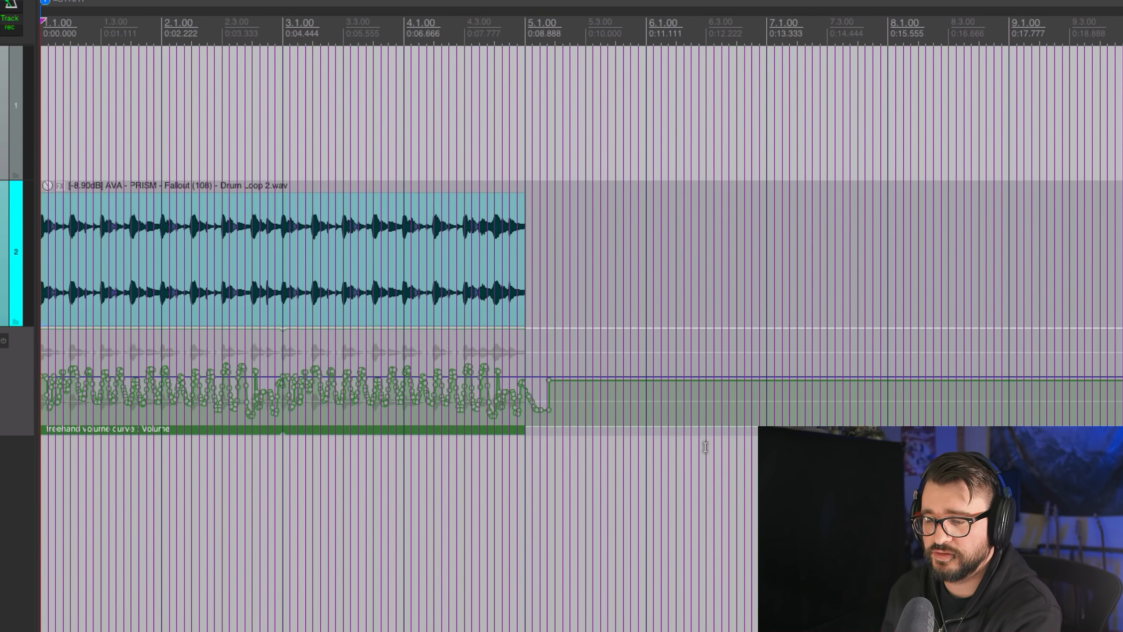
# Step: Show track 1's volume envelope, load the saved "freehand volume curve" item at bar 2 and move it to the project start
pyautogui.click(304, 486)
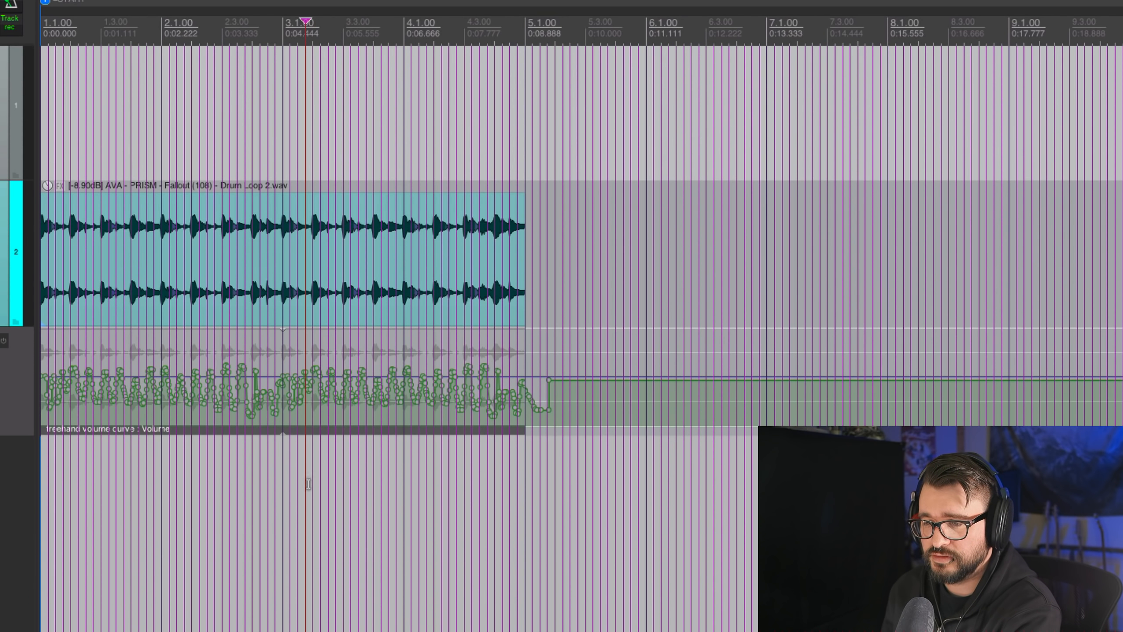
pyautogui.click(14, 140)
pyautogui.press('v')
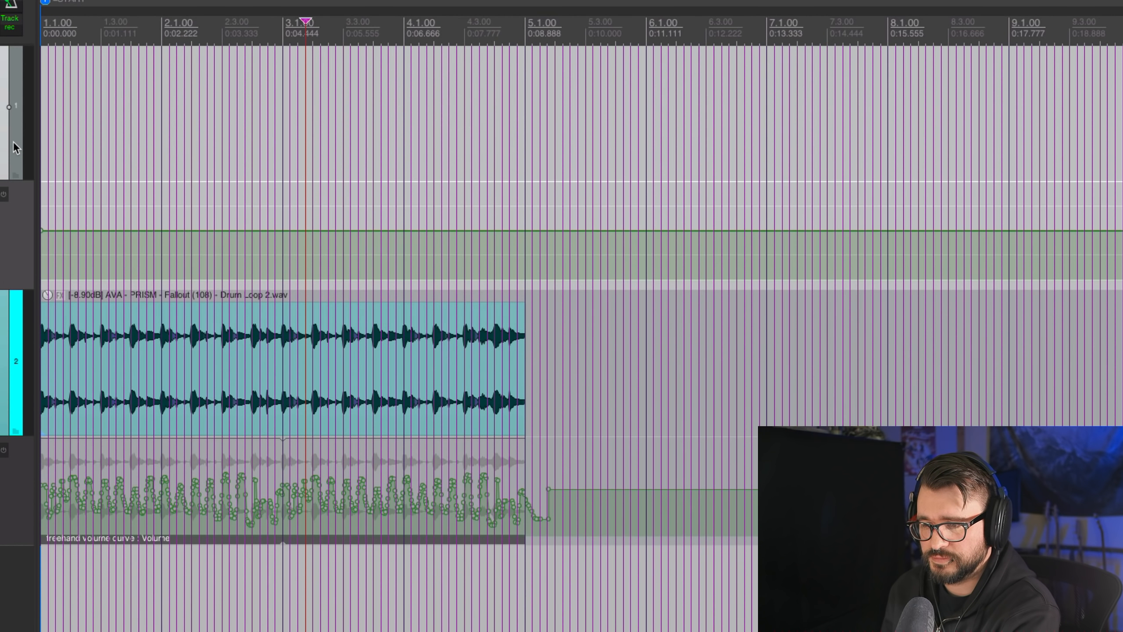
pyautogui.rightClick(168, 281)
pyautogui.moveTo(246, 324)
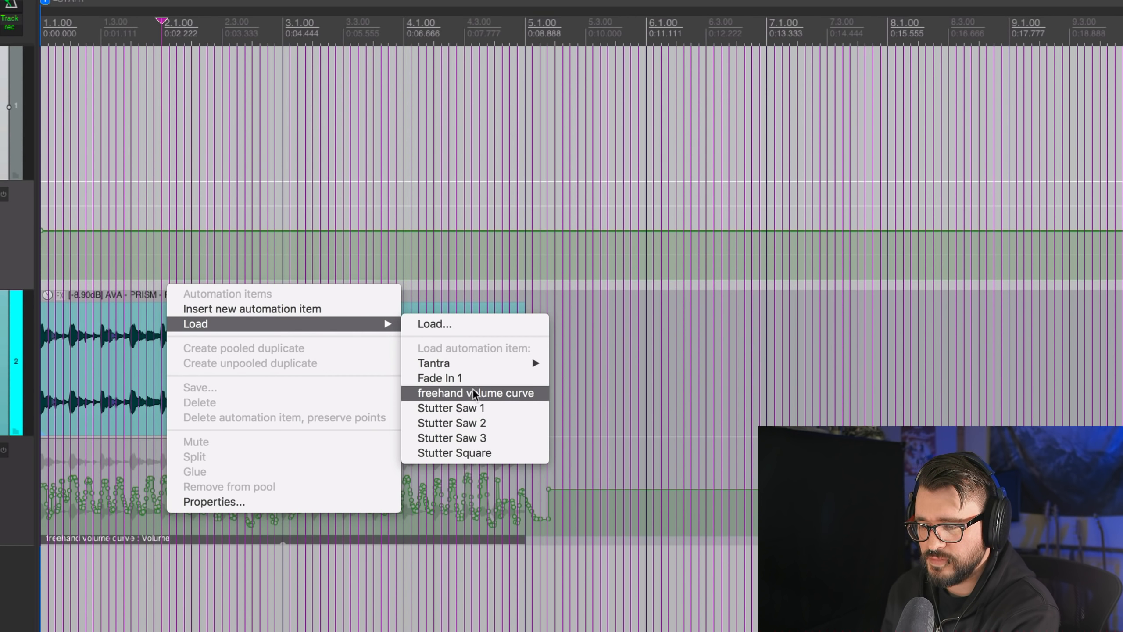
pyautogui.click(525, 392)
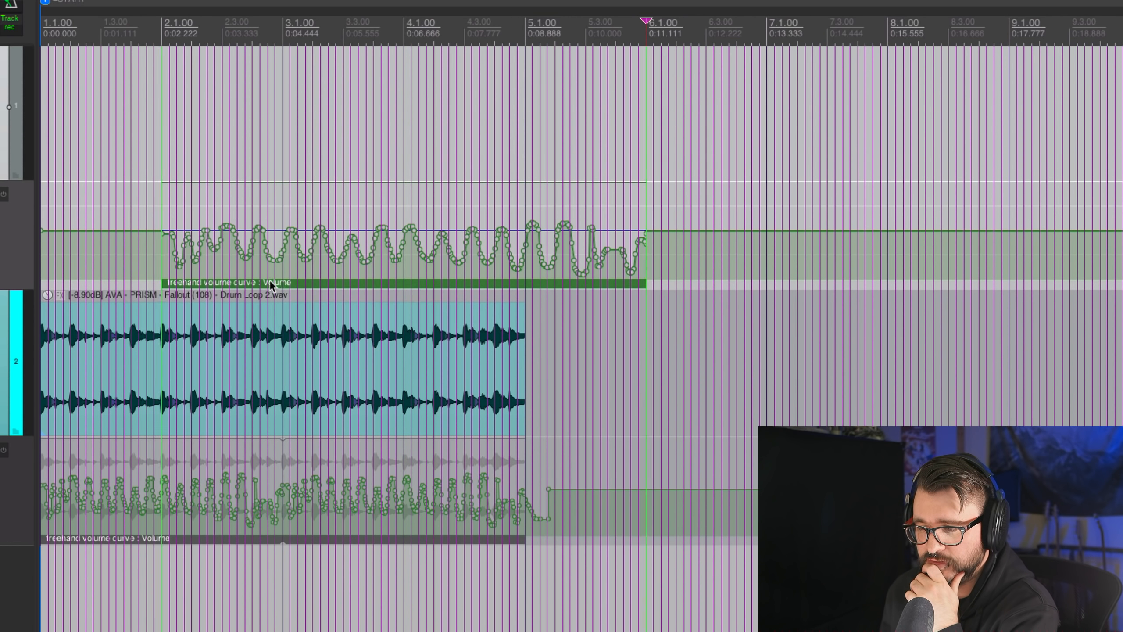
pyautogui.moveTo(274, 280); pyautogui.dragTo(96, 282)
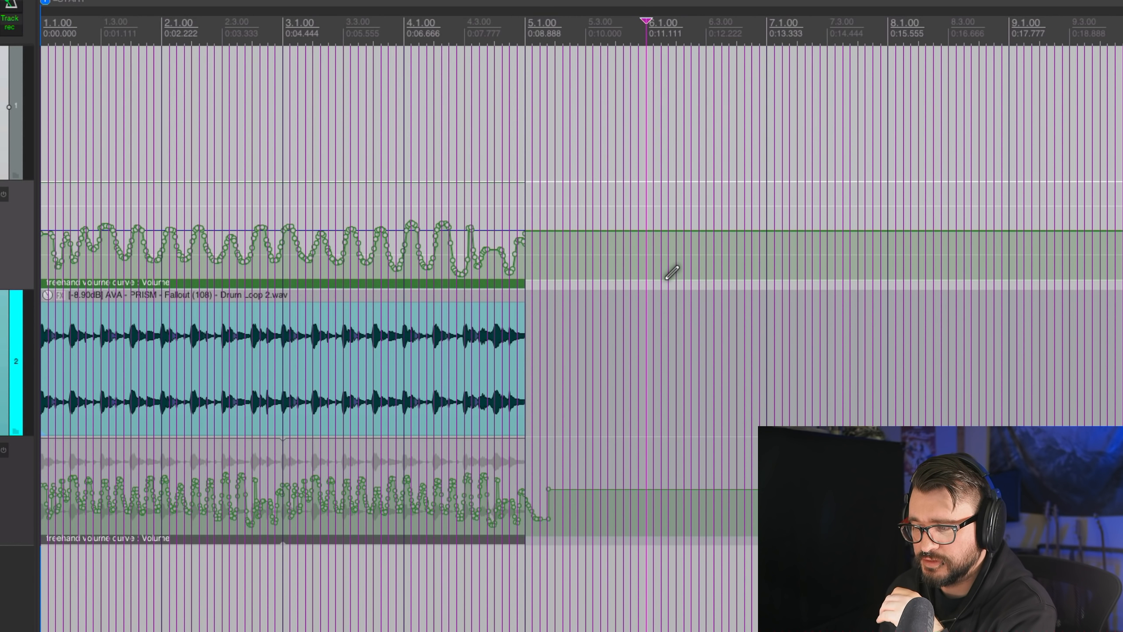
# Step: Load the Tantra preset GATE_Progression 03 as an automation item at bar 6 of track 1's volume envelope
pyautogui.rightClick(650, 285)
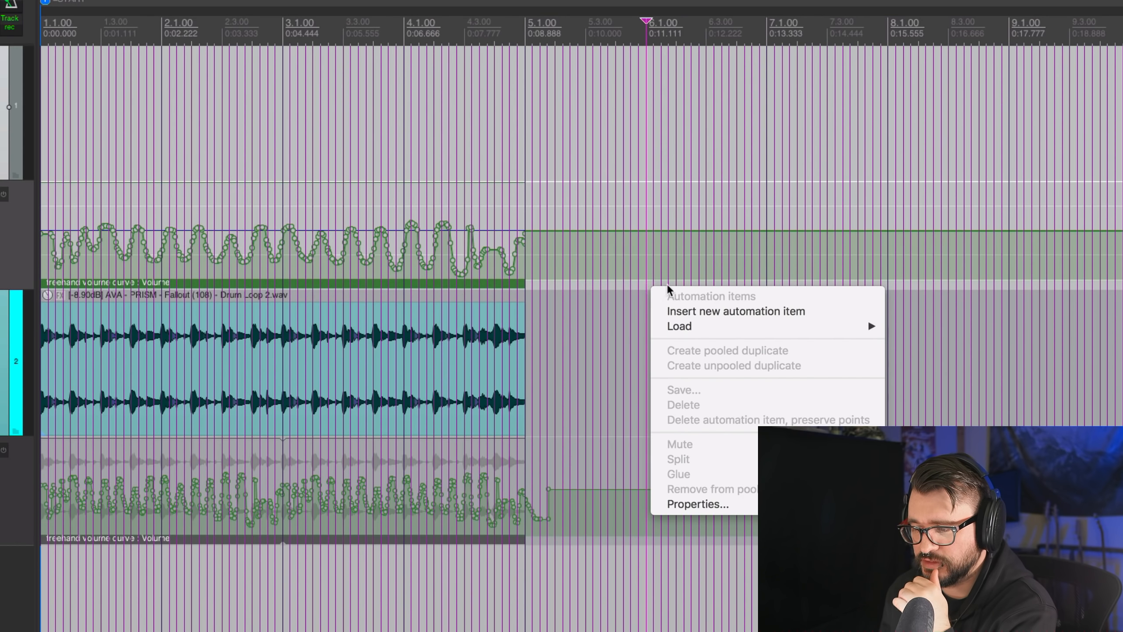
pyautogui.moveTo(714, 326)
pyautogui.moveTo(970, 367)
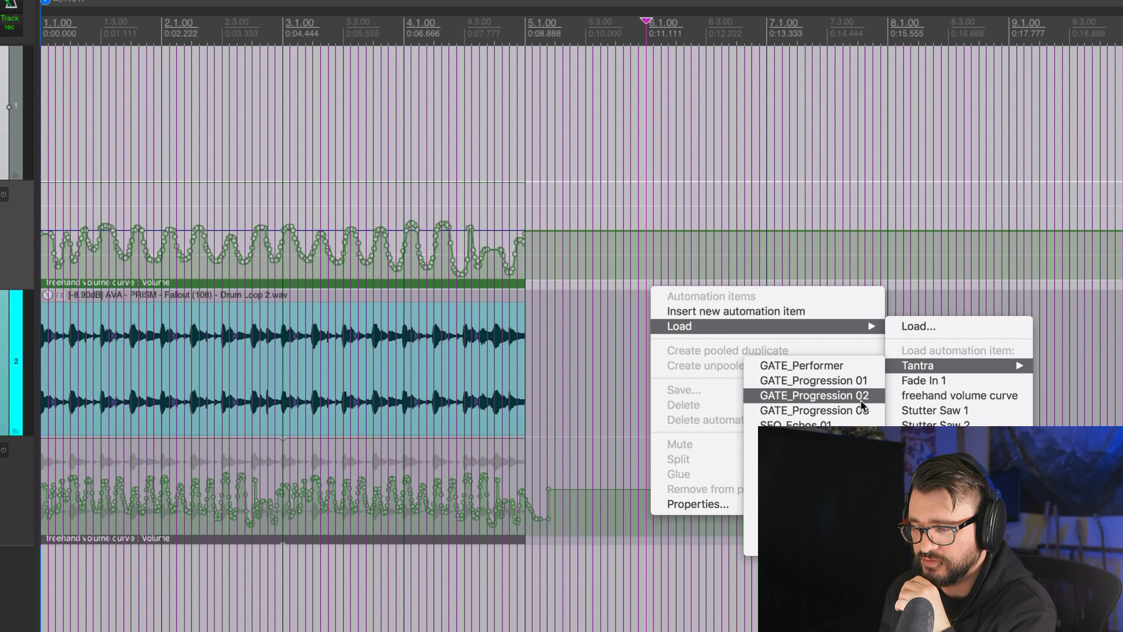
pyautogui.click(853, 410)
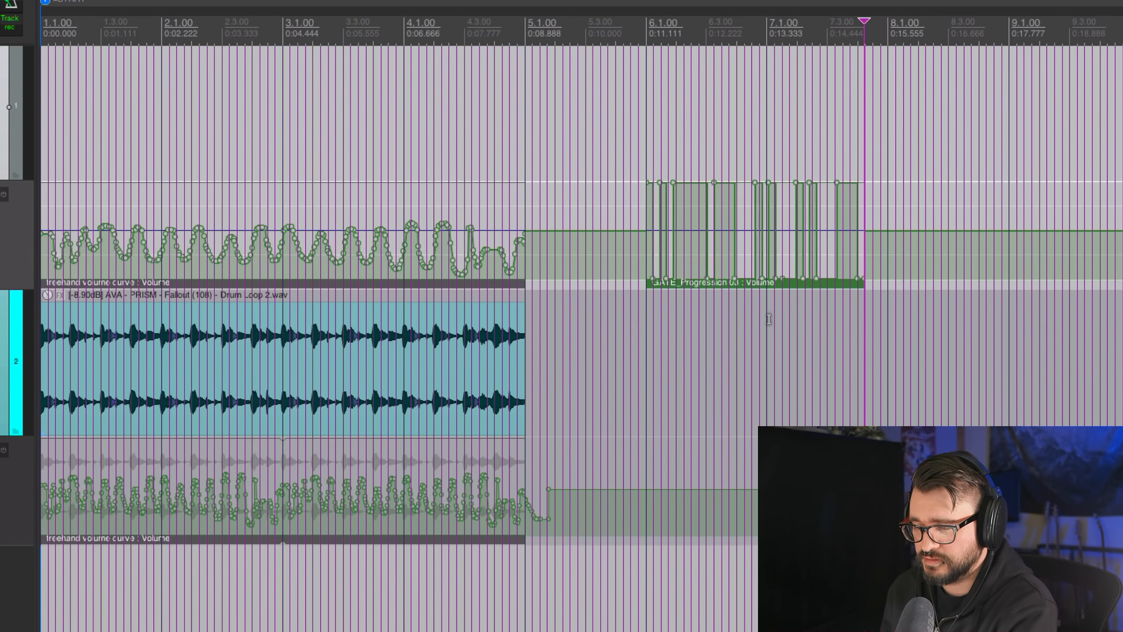
# Step: Stretch the GATE_Progression 03 automation item so that it ends exactly at bar 8
pyautogui.scroll(3, 767, 321)
pyautogui.scroll(3, 519, 295)
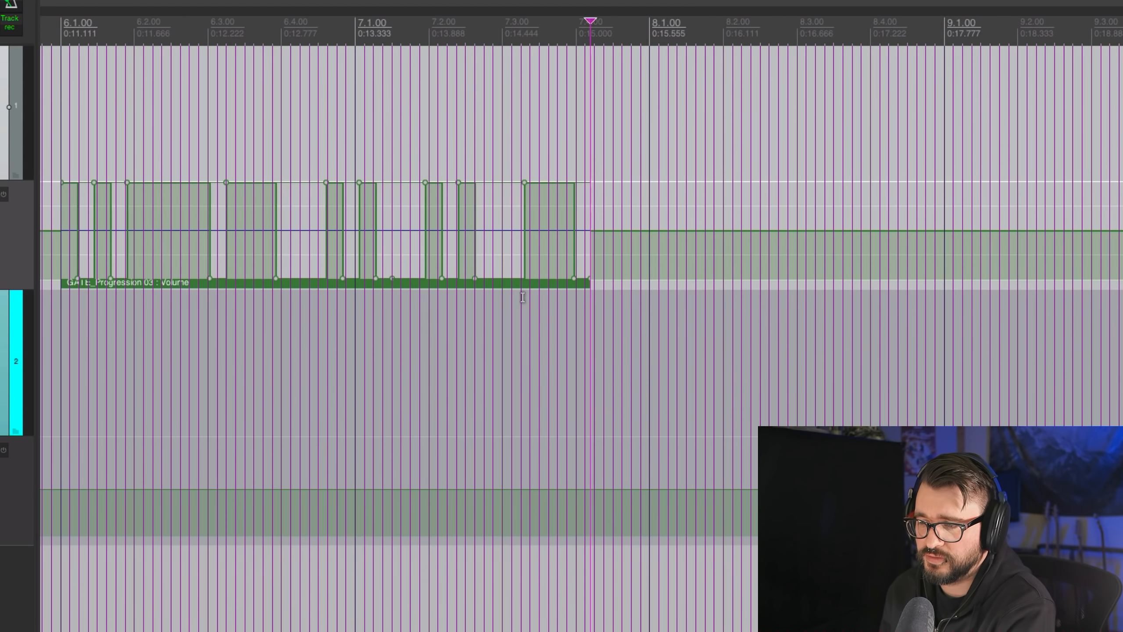
pyautogui.hscroll(-5, 524, 292)
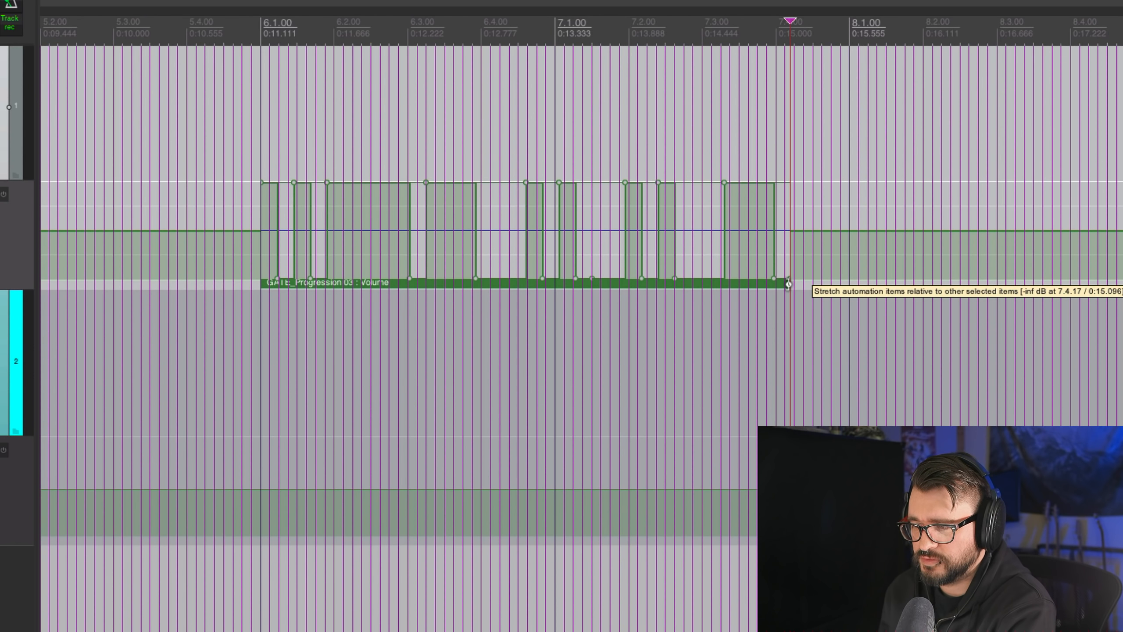
pyautogui.moveTo(787, 283); pyautogui.dragTo(849, 284)
pyautogui.scroll(-3, 495, 323)
pyautogui.scroll(-3, 353, 306)
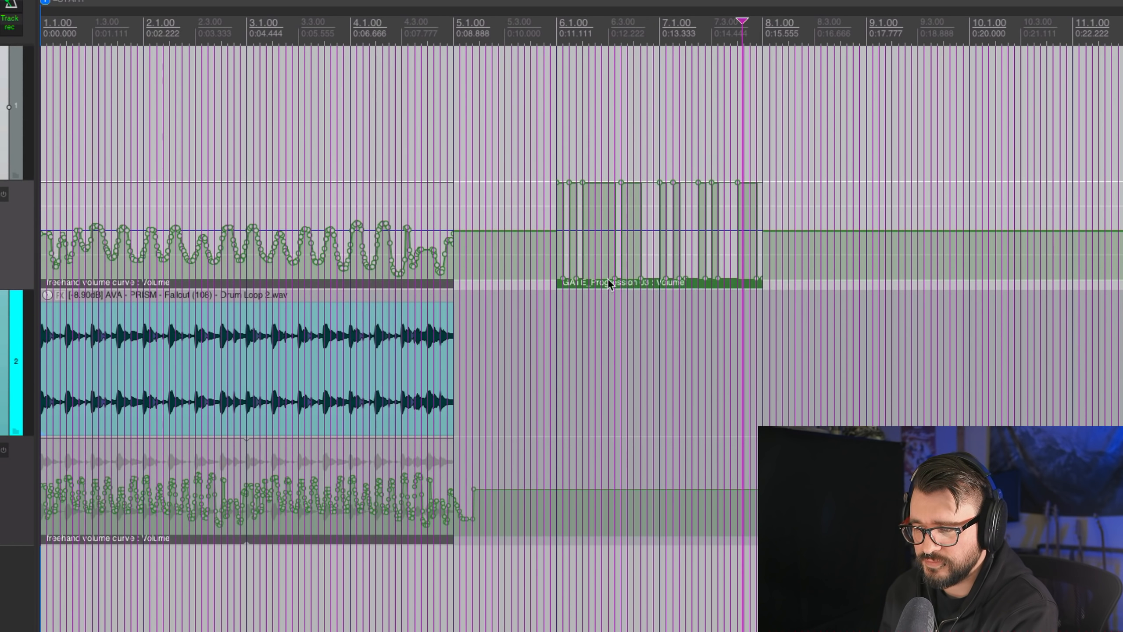
# Step: Replace the drum loop's freehand volume curve item with the GATE_Progression 03 item, moved from track 1 to the project start
pyautogui.press('Delete')
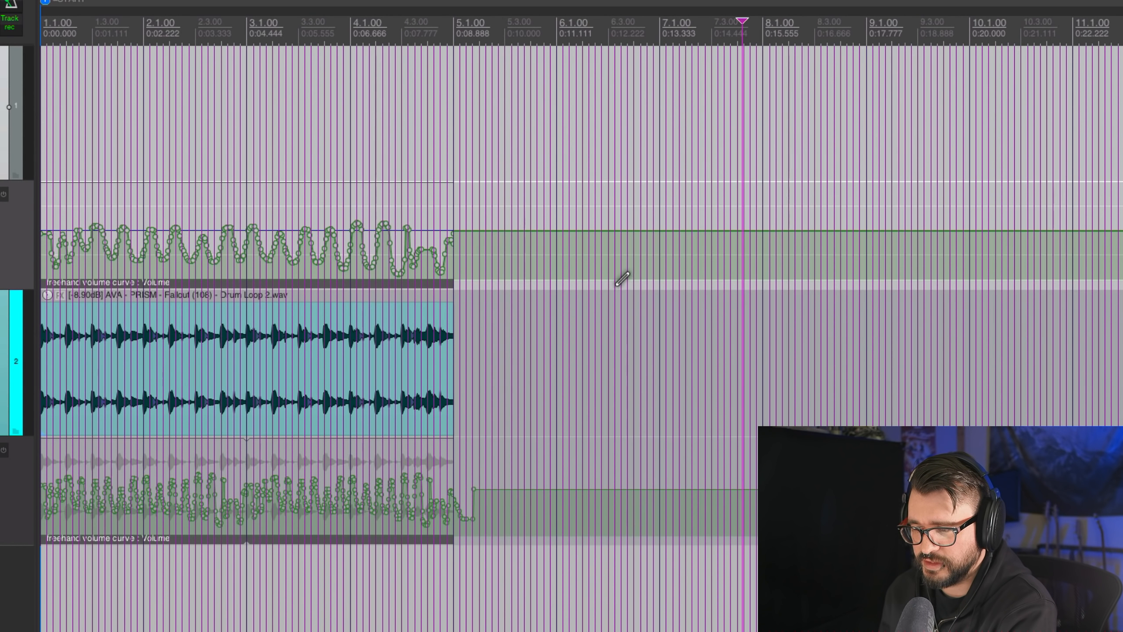
pyautogui.click(153, 541)
pyautogui.press('Delete')
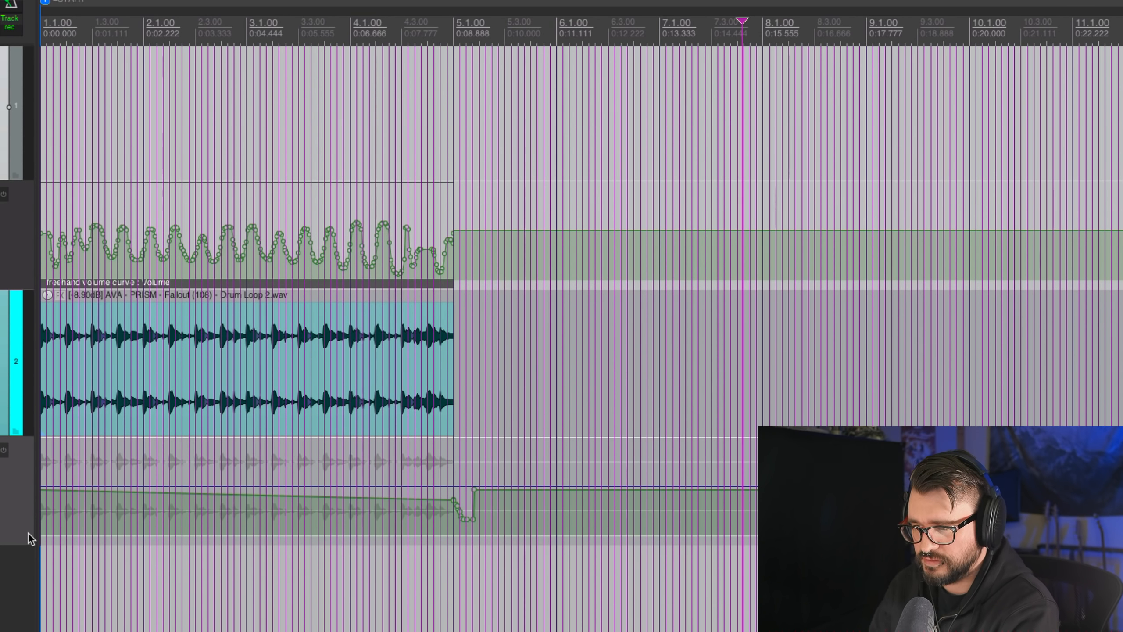
pyautogui.press('Home')
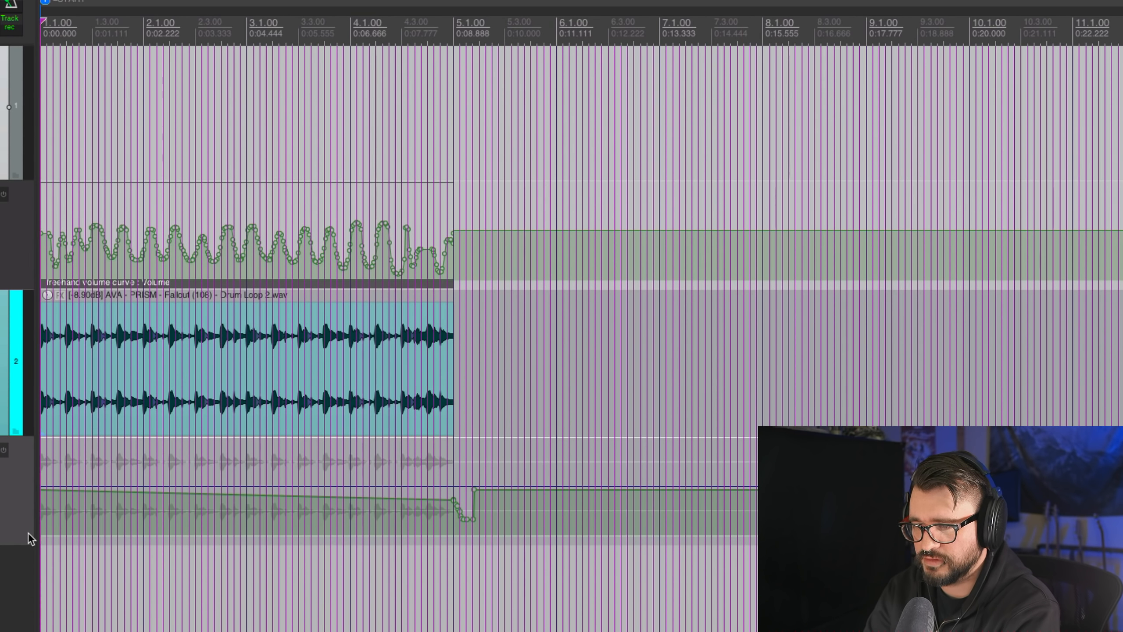
pyautogui.hotkey('ctrl', 'v')
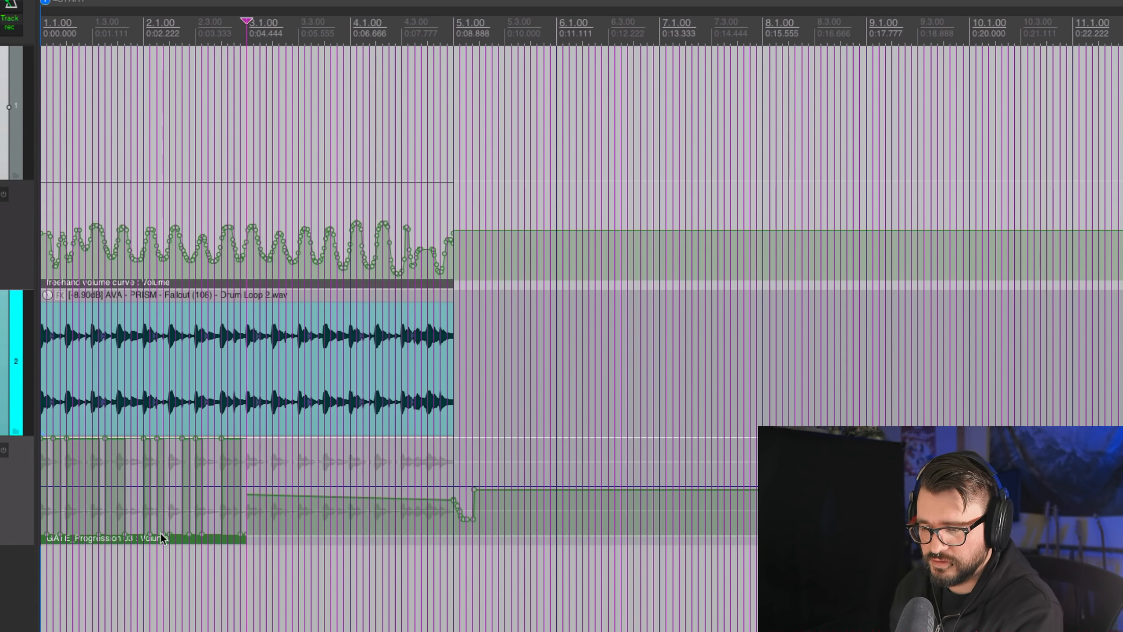
# Step: Lower the gate item's baseline to -88 and audition the drum loop from the project start
pyautogui.scroll(1, 280, 554)
pyautogui.scroll(3, 280, 554)
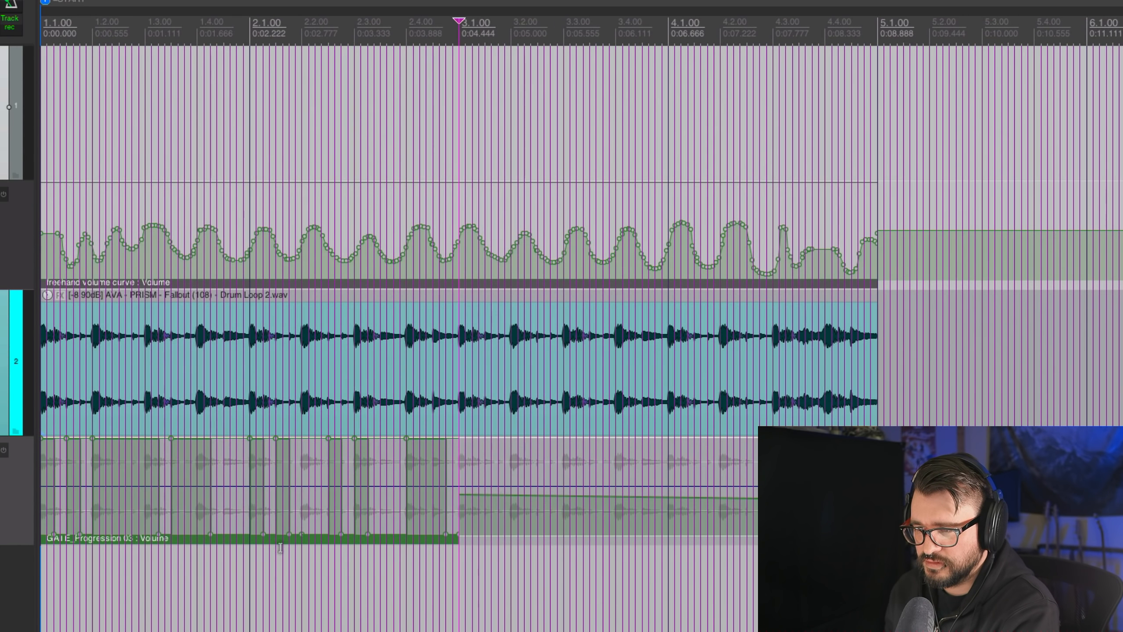
pyautogui.scroll(-1, 524, 586)
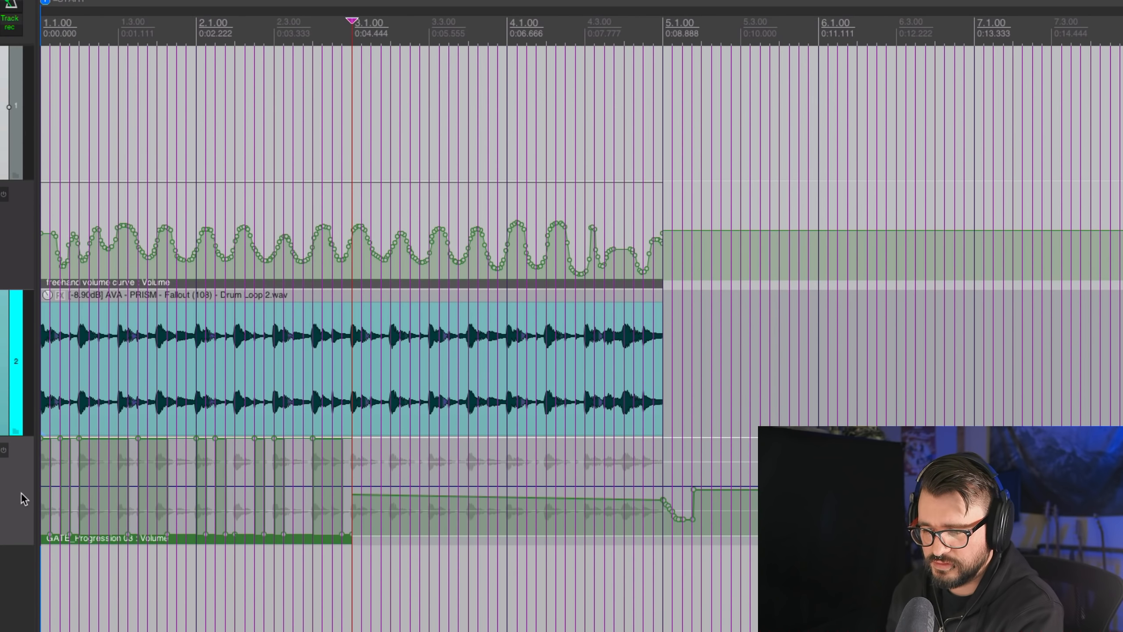
pyautogui.doubleClick(112, 537)
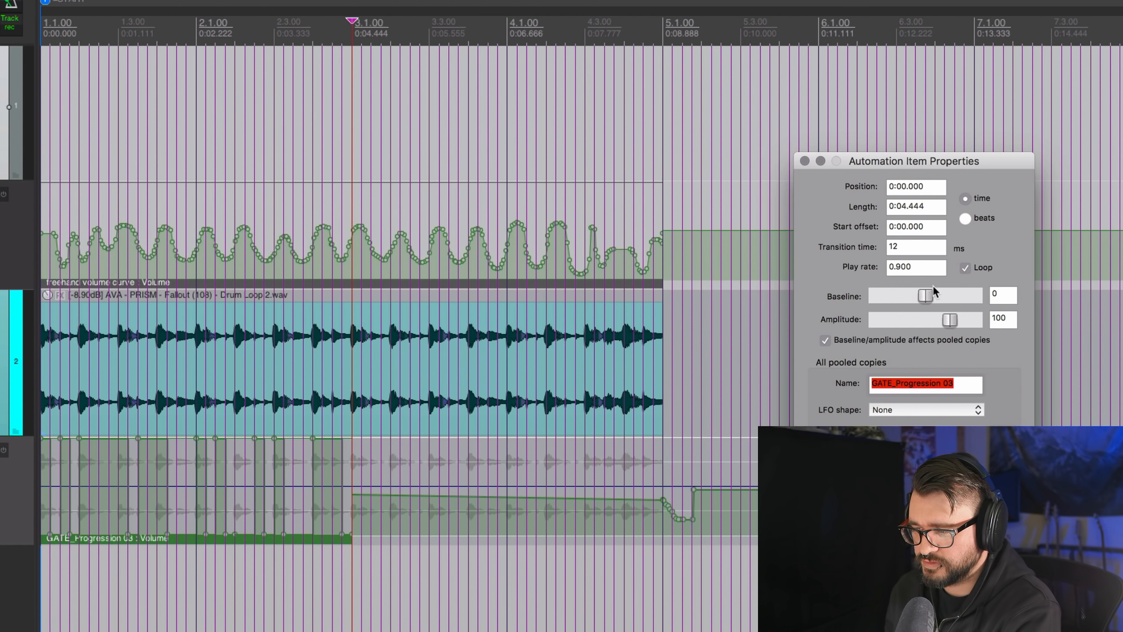
pyautogui.moveTo(926, 291); pyautogui.dragTo(887, 292)
pyautogui.click(804, 161)
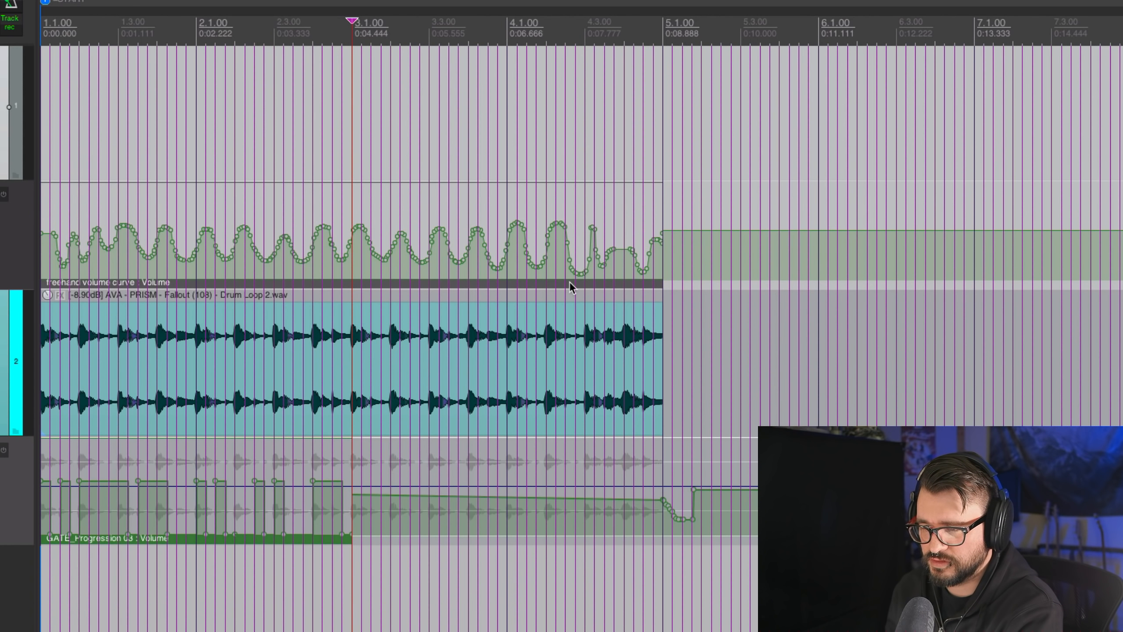
pyautogui.press('Home')
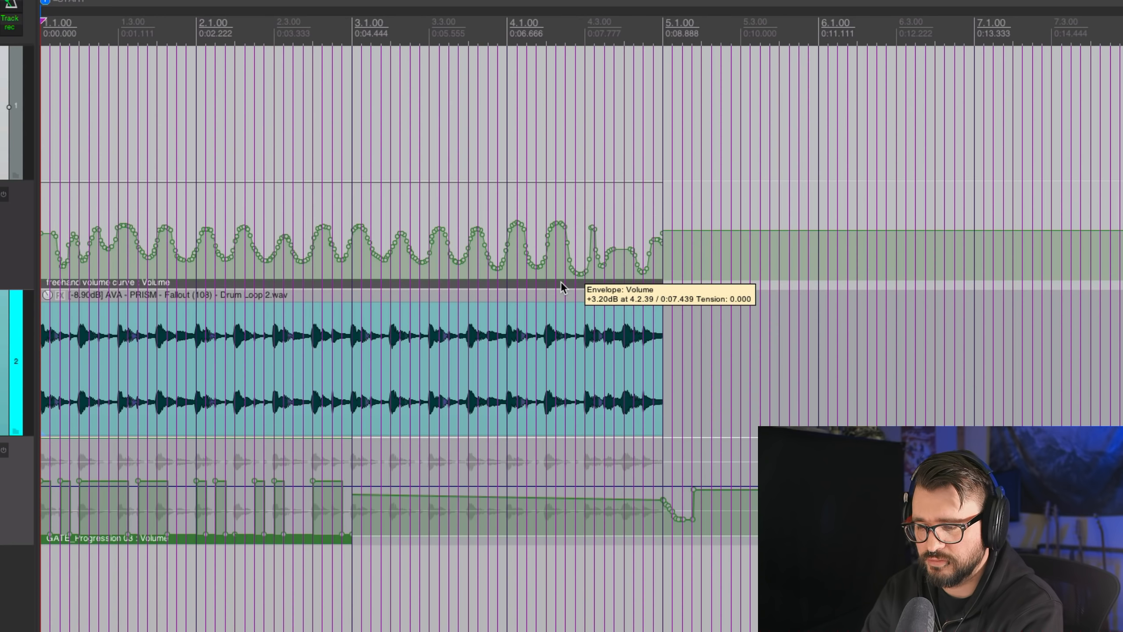
pyautogui.press('space')
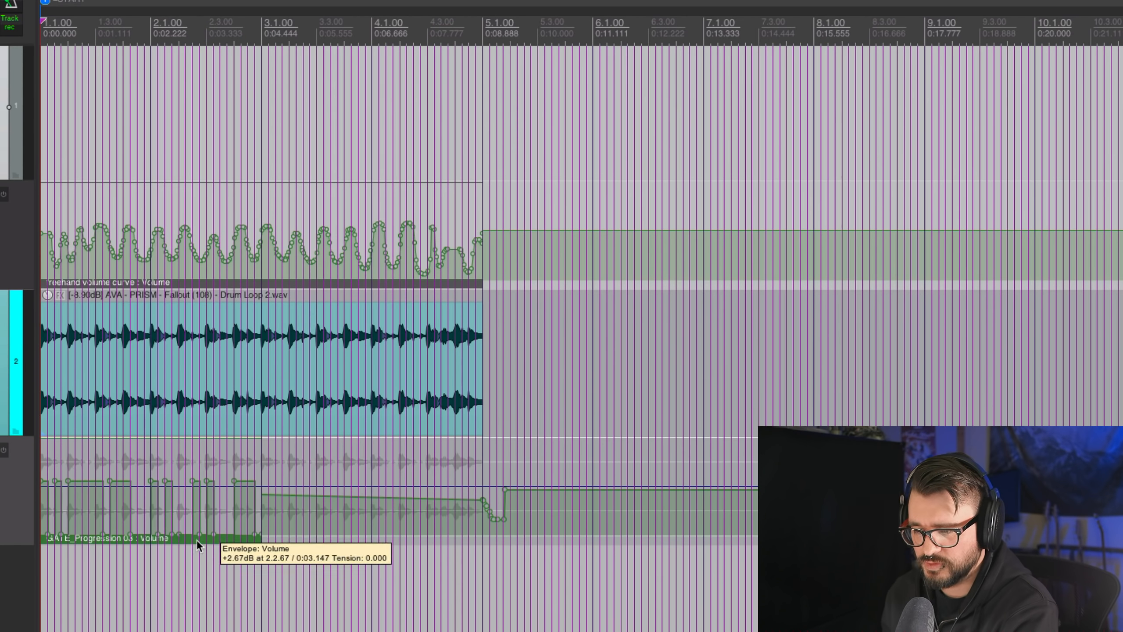
# Step: Create a pooled duplicate of the gate item, place it at 0:13.194, and lower two of its gate peaks
pyautogui.rightClick(191, 537)
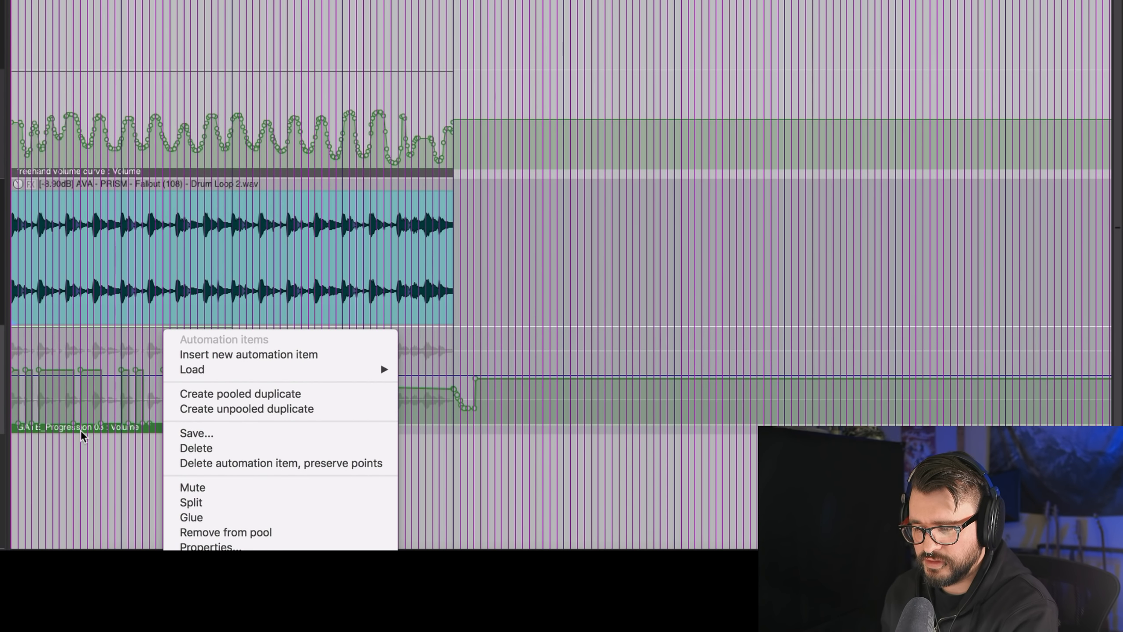
pyautogui.click(311, 400)
pyautogui.moveTo(303, 425); pyautogui.dragTo(735, 437)
pyautogui.click(693, 457)
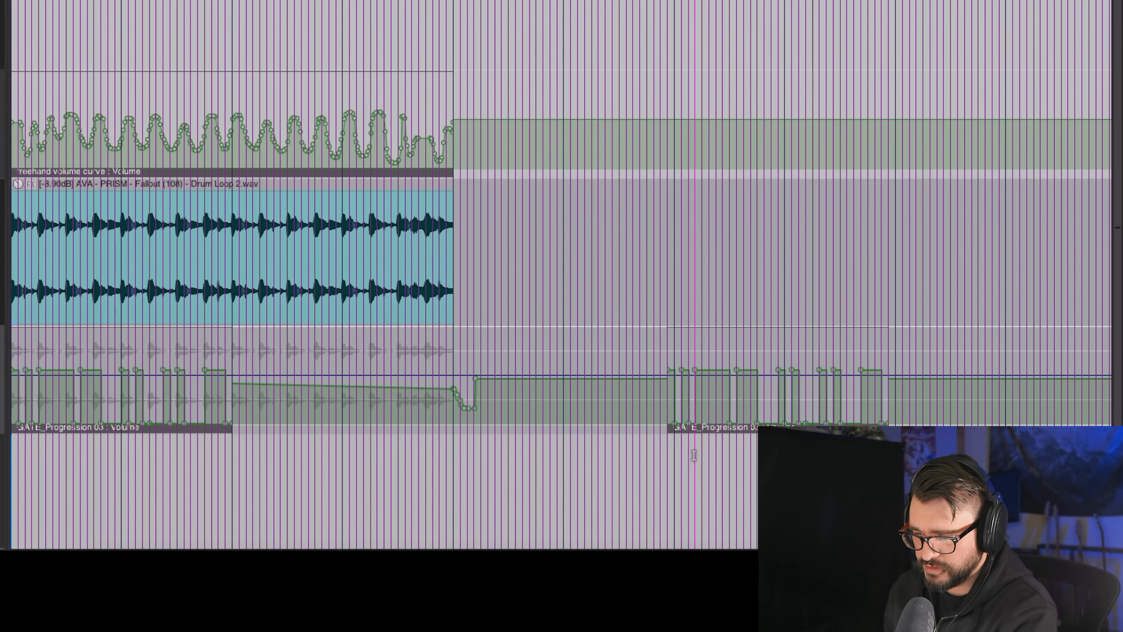
pyautogui.moveTo(701, 367); pyautogui.dragTo(702, 388)
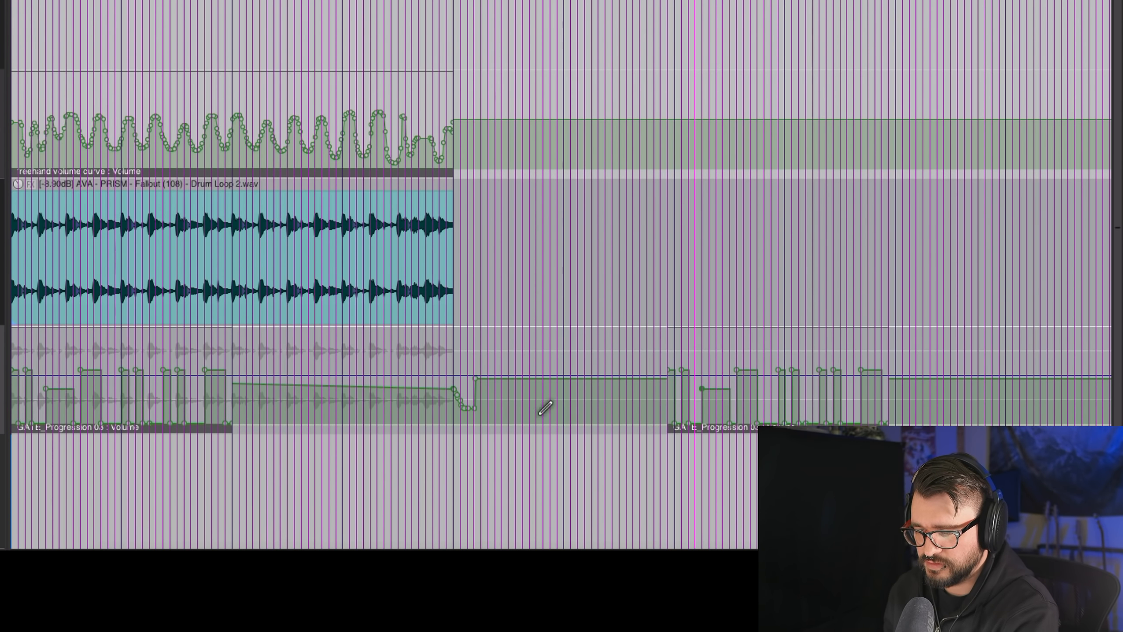
pyautogui.moveTo(817, 369); pyautogui.dragTo(814, 391)
# Step: Set the pooled gate items' baseline to -54 and amplitude to 57
pyautogui.doubleClick(800, 427)
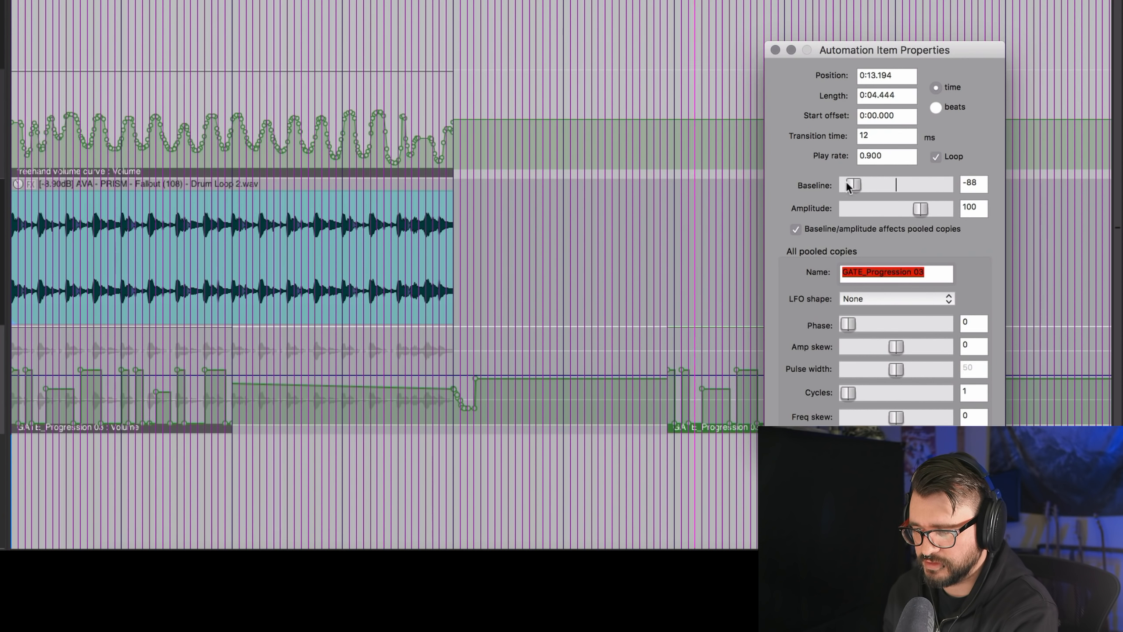
pyautogui.moveTo(848, 186); pyautogui.dragTo(865, 193)
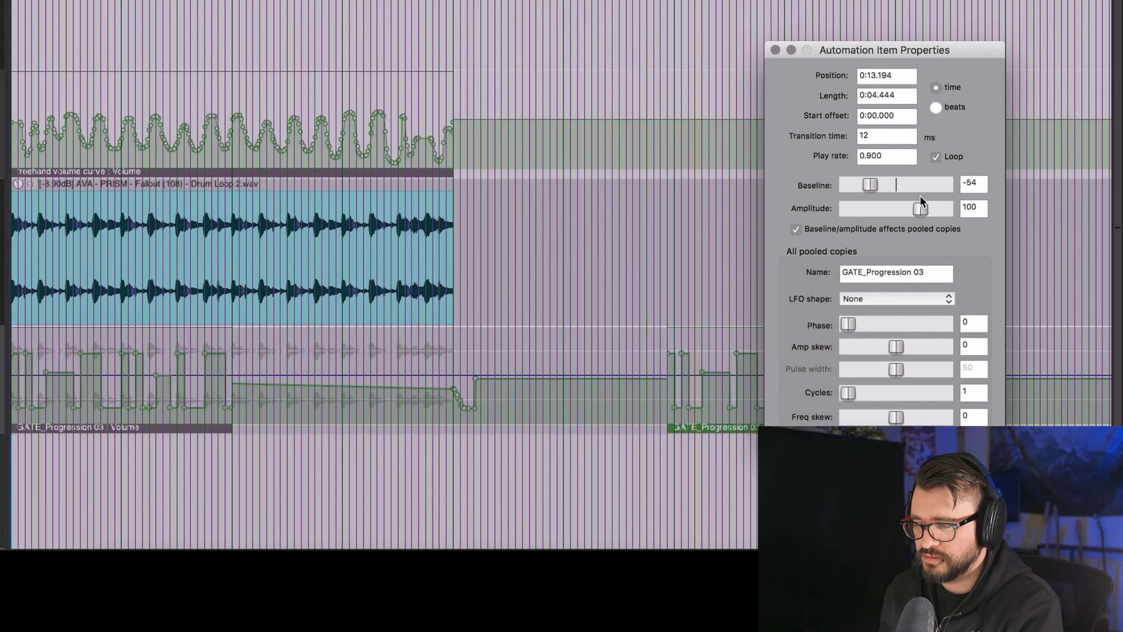
pyautogui.moveTo(921, 201); pyautogui.dragTo(913, 212)
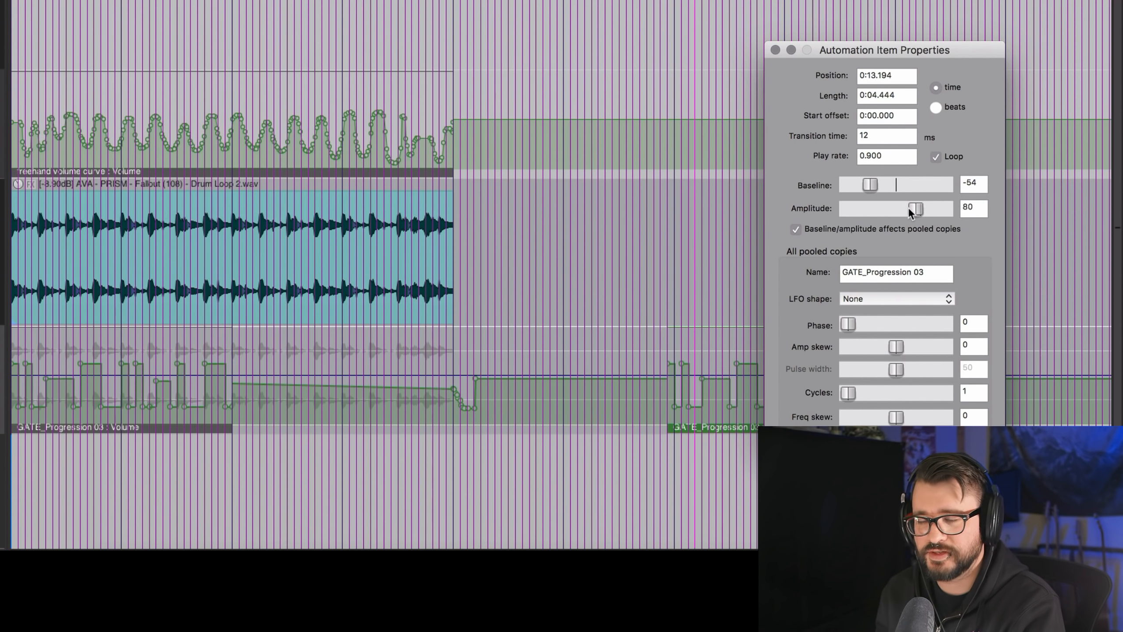
pyautogui.moveTo(909, 212); pyautogui.dragTo(905, 212)
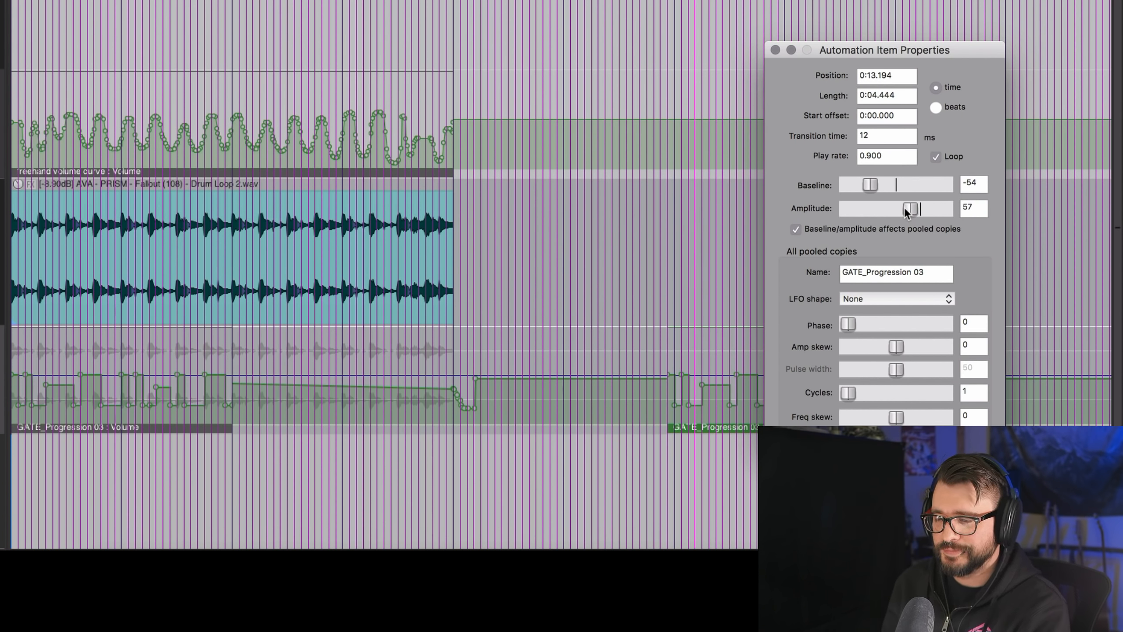
pyautogui.click(775, 50)
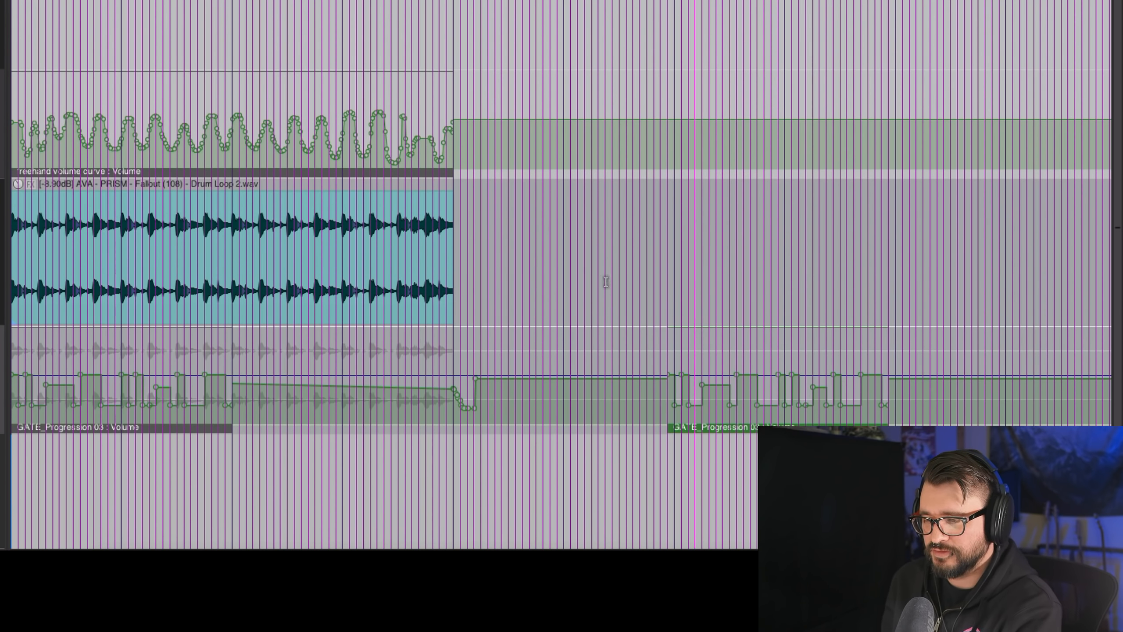
# Step: Select track 1's freehand volume curve item and a short time range covering two of its peaks in bar 3
pyautogui.scroll(-4, 605, 281)
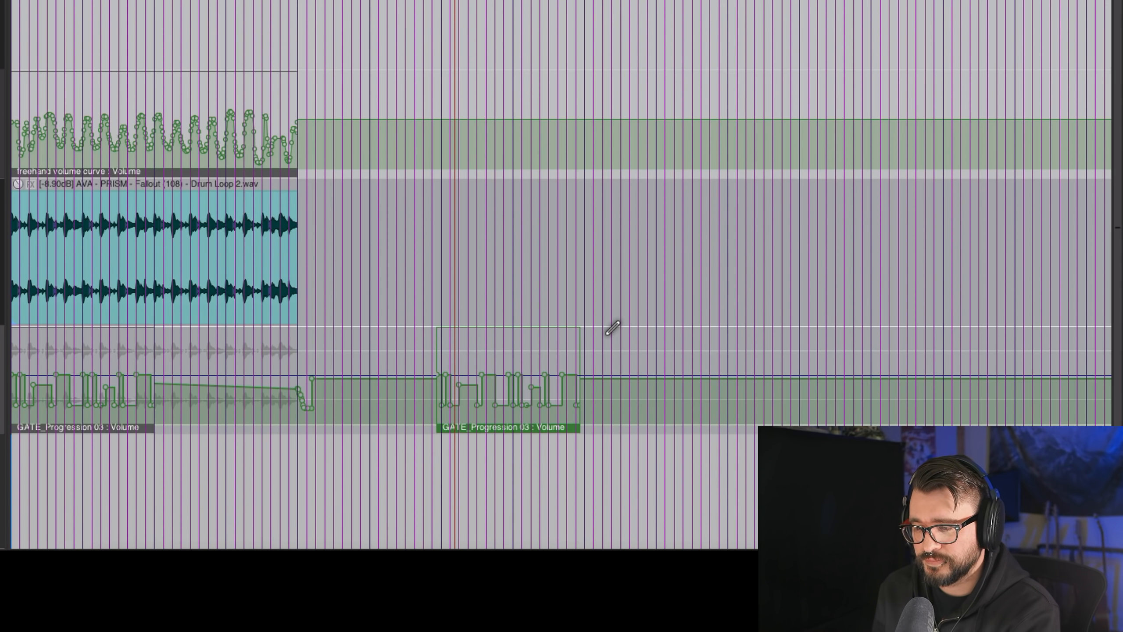
pyautogui.moveTo(516, 401)
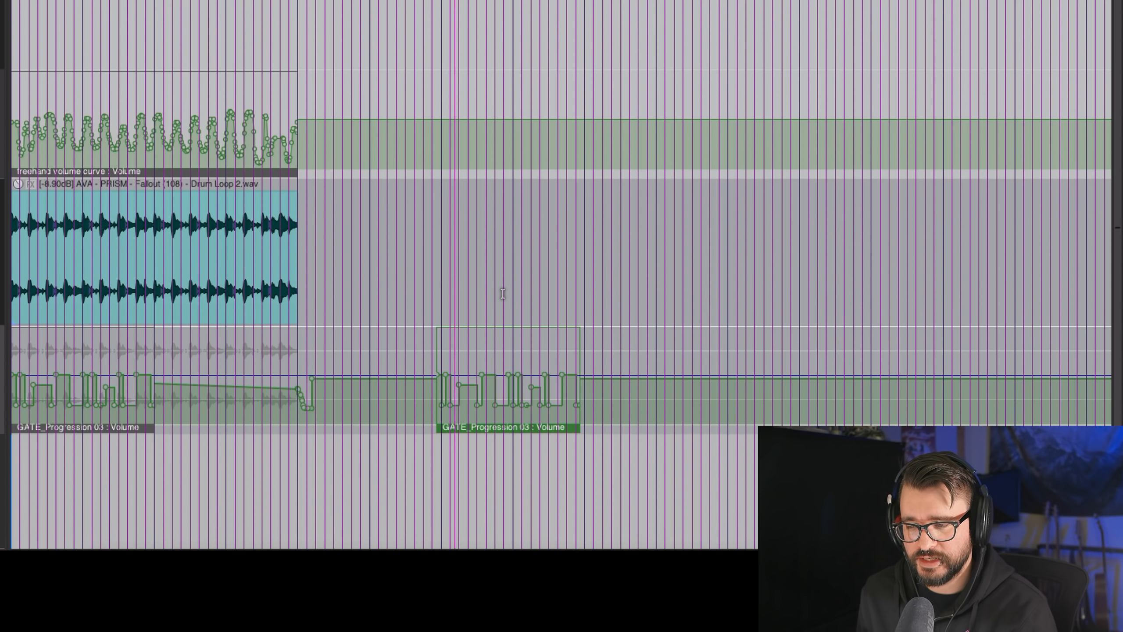
pyautogui.scroll(1, 476, 270)
pyautogui.click(99, 179)
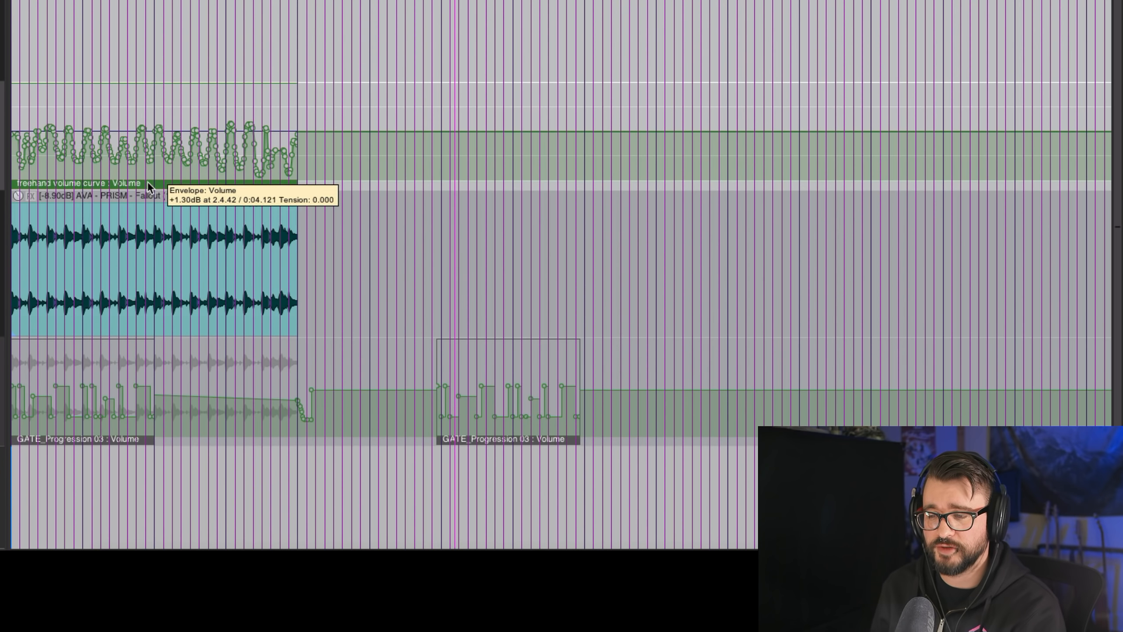
pyautogui.click(193, 163)
pyautogui.moveTo(193, 161); pyautogui.dragTo(214, 164)
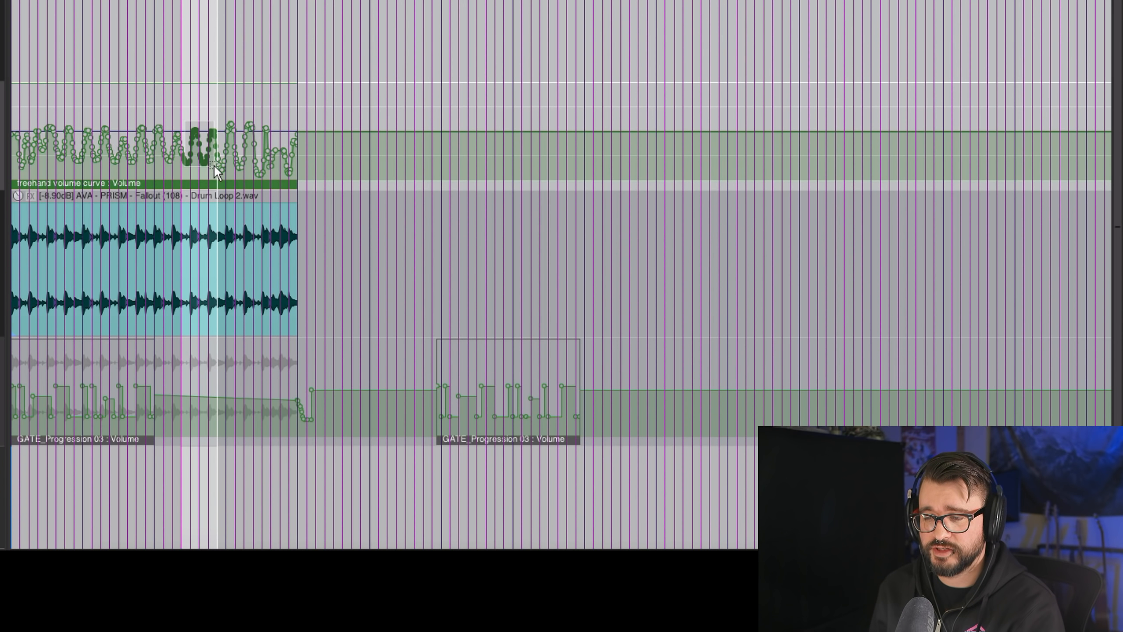
pyautogui.scroll(2, 252, 179)
pyautogui.scroll(2, 252, 188)
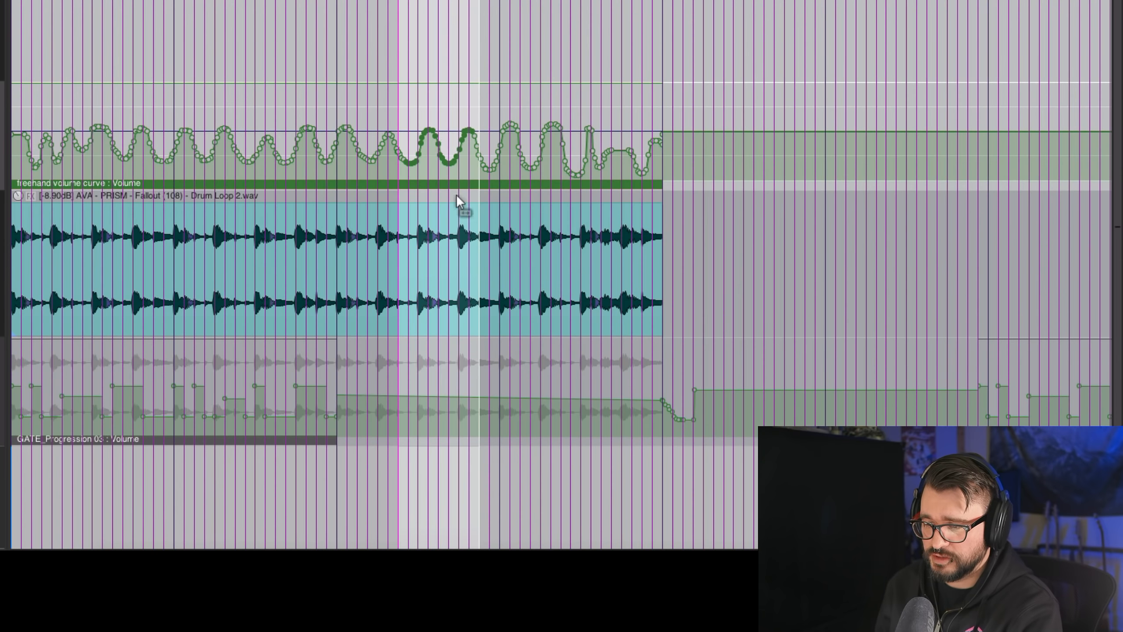
pyautogui.hscroll(2, 452, 166)
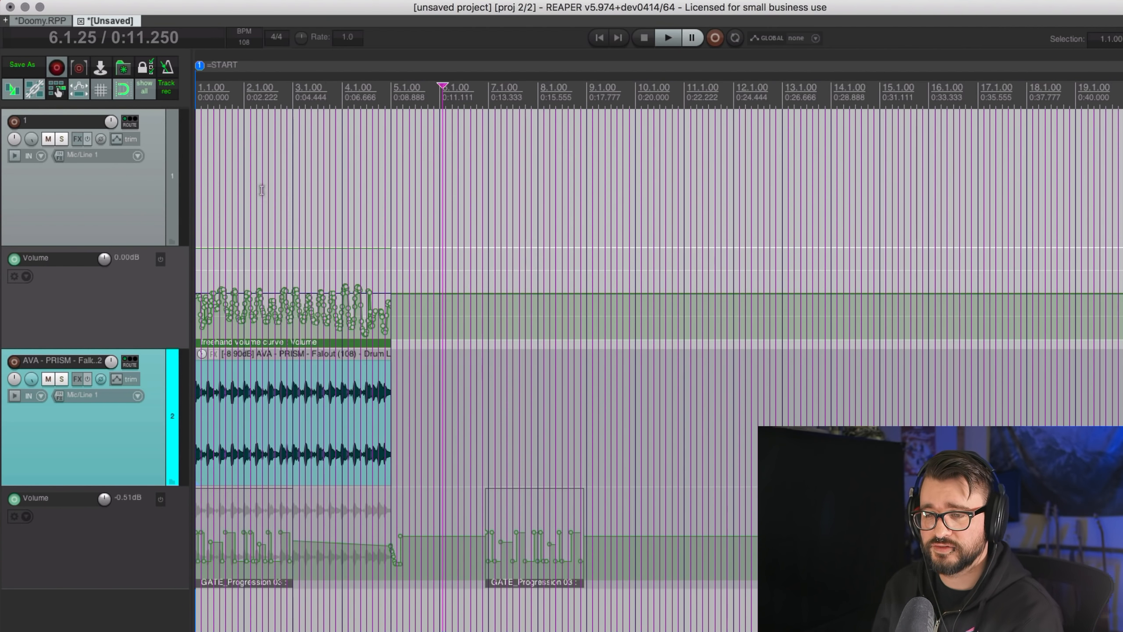
# Step: Examine the envelope options for how automation items attach to the underlying envelope
pyautogui.rightClick(83, 92)
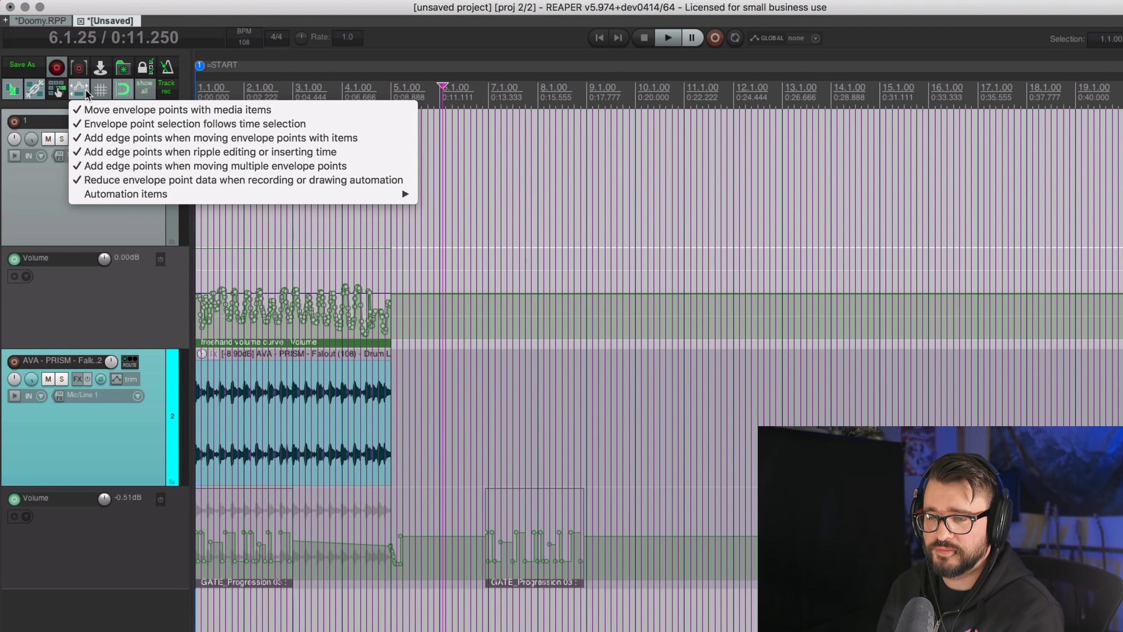
pyautogui.click(85, 89)
pyautogui.rightClick(77, 88)
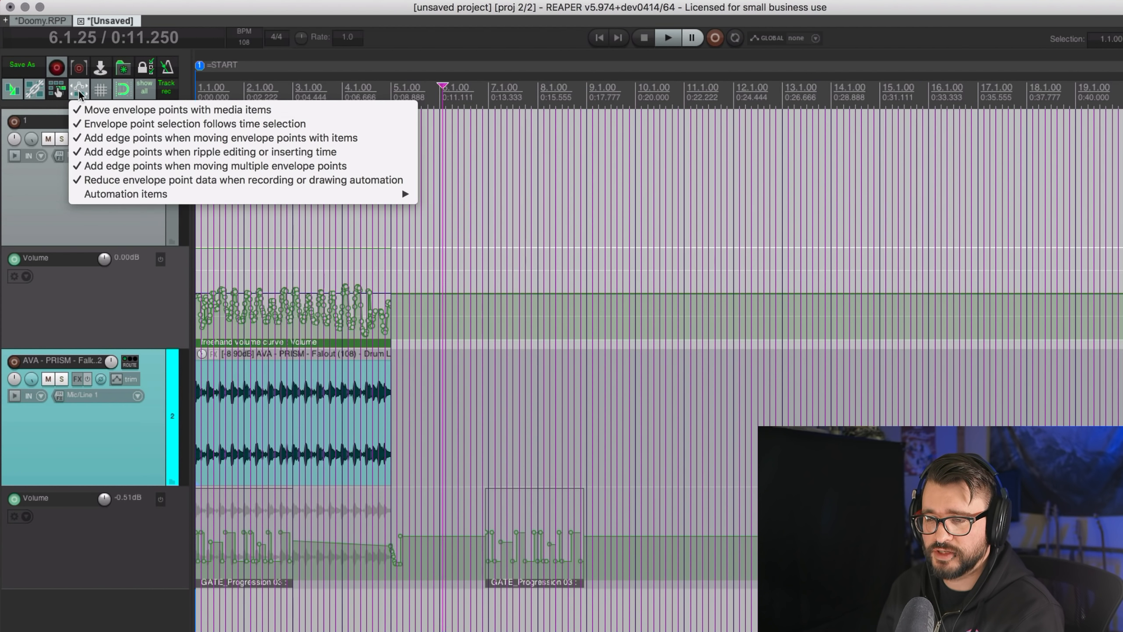
pyautogui.moveTo(187, 196)
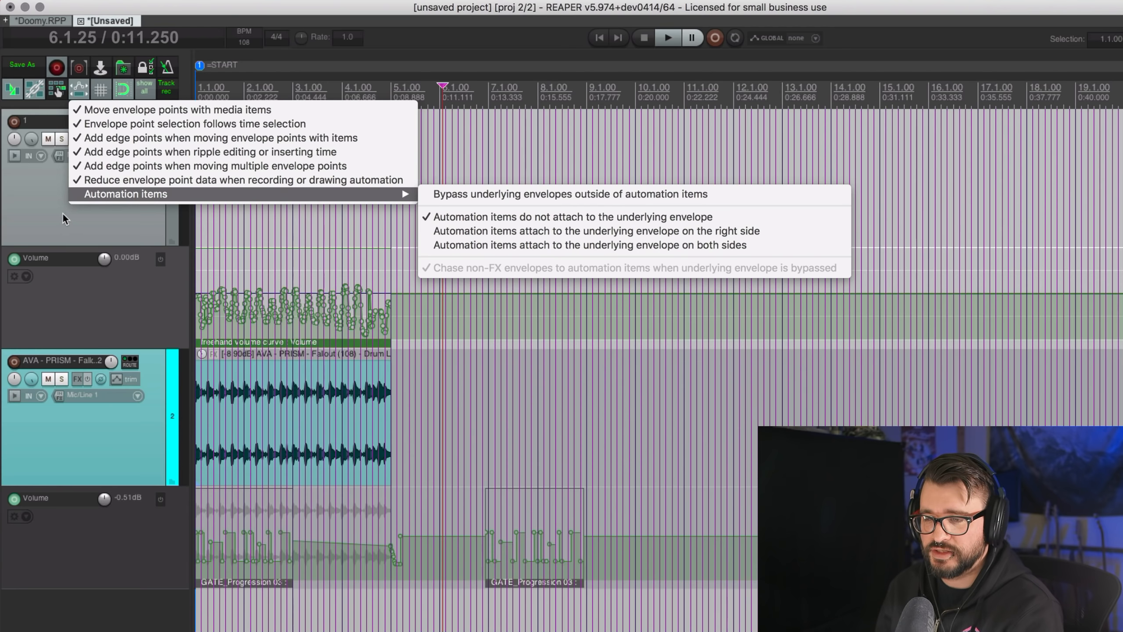
pyautogui.press('Escape')
# Step: Open the Automation page of the preferences under Editing Behavior to view the automation item settings
pyautogui.press('super+comma')
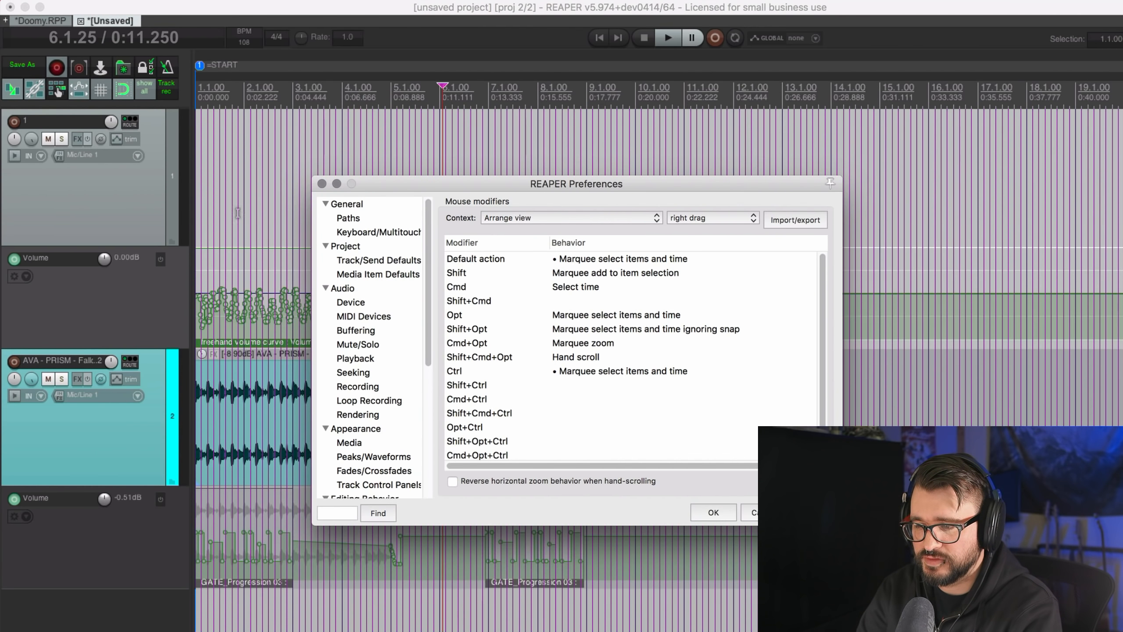
pyautogui.scroll(-5, 402, 393)
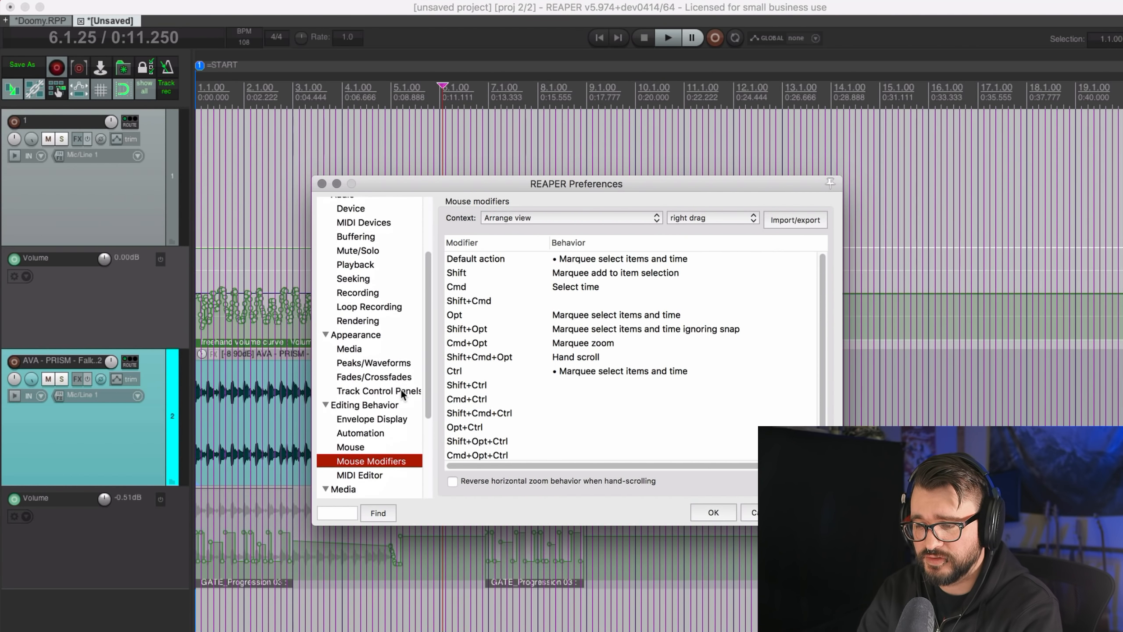
pyautogui.click(402, 336)
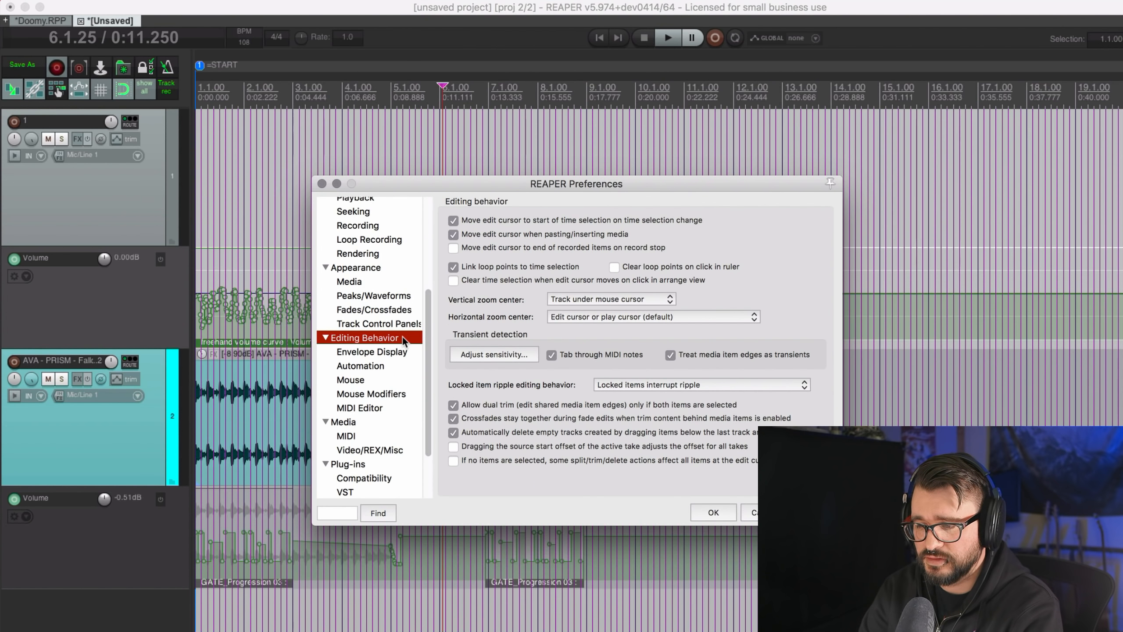
pyautogui.press('Down')
pyautogui.press('Down')
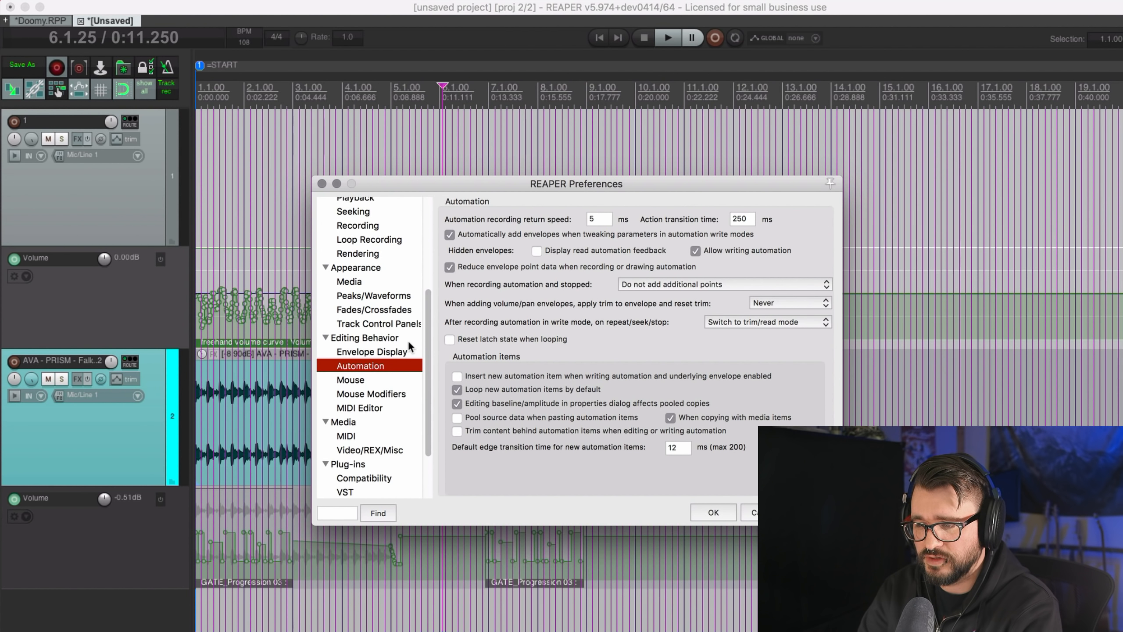